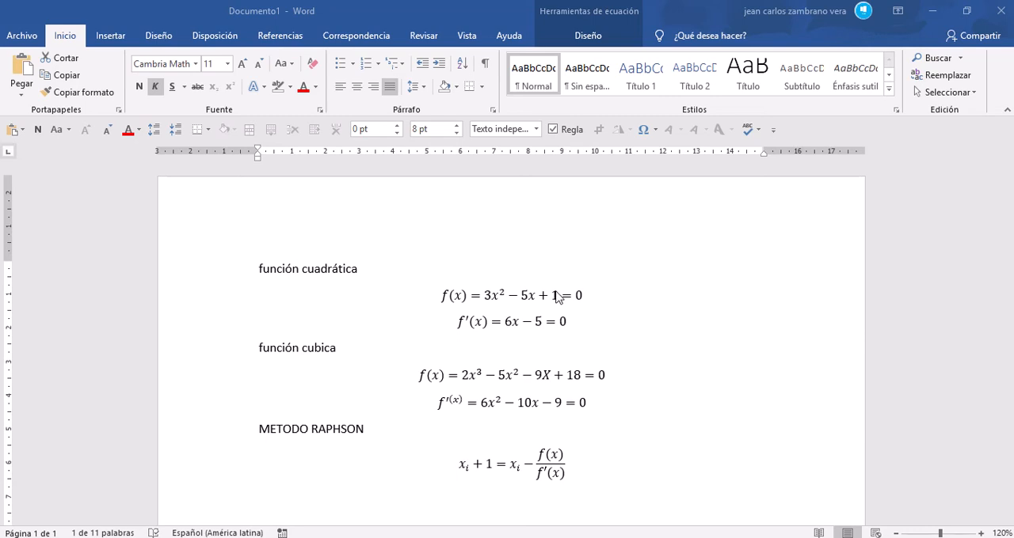
Step: Highlight the quadratic equation in the document, switch to the GeoGebra calculator in the browser, and delete the existing function f
{"action": "left_click_drag", "start_coordinate": [578, 295], "coordinate": [484, 291]}
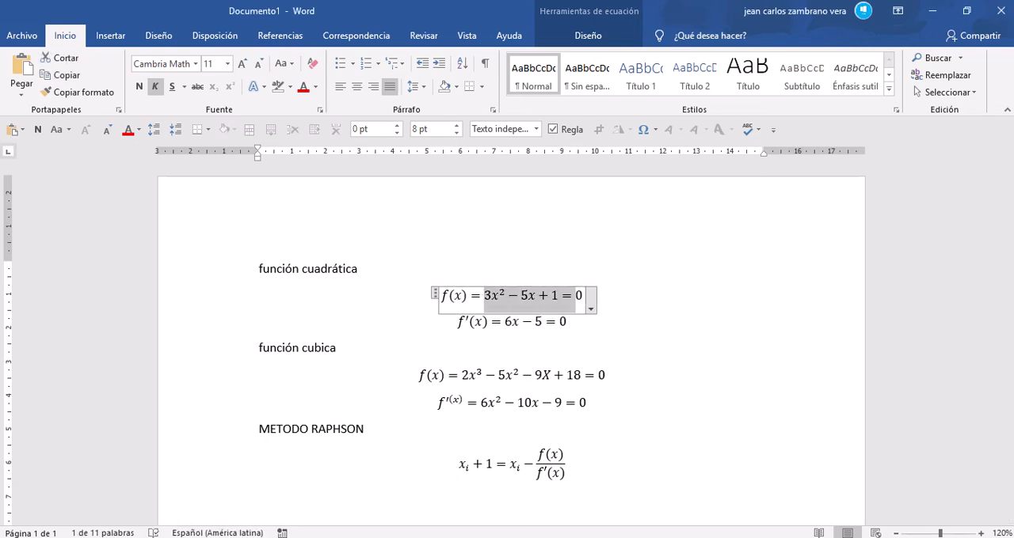
{"action": "mouse_move", "coordinate": [245, 537]}
{"action": "left_click", "coordinate": [219, 509]}
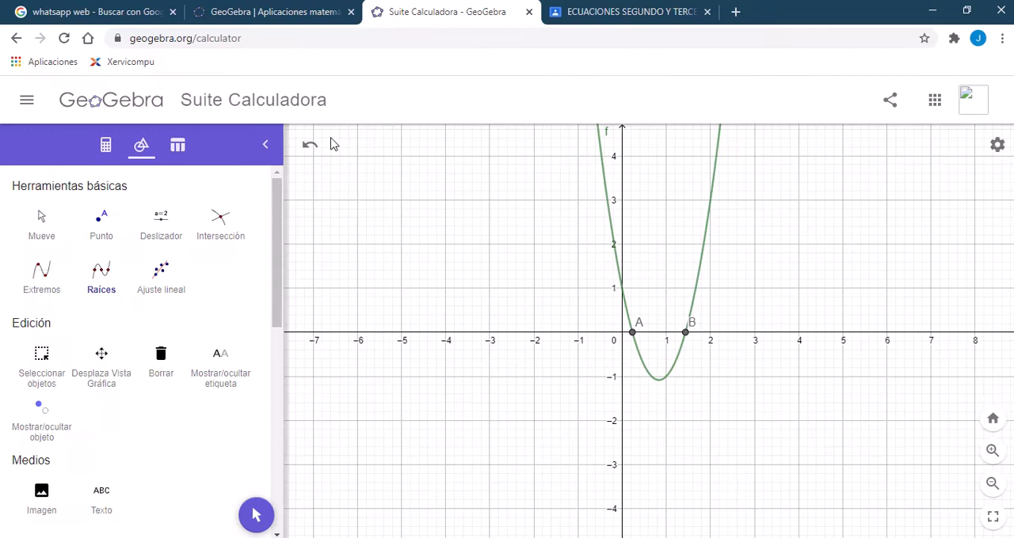
{"action": "left_click", "coordinate": [104, 147]}
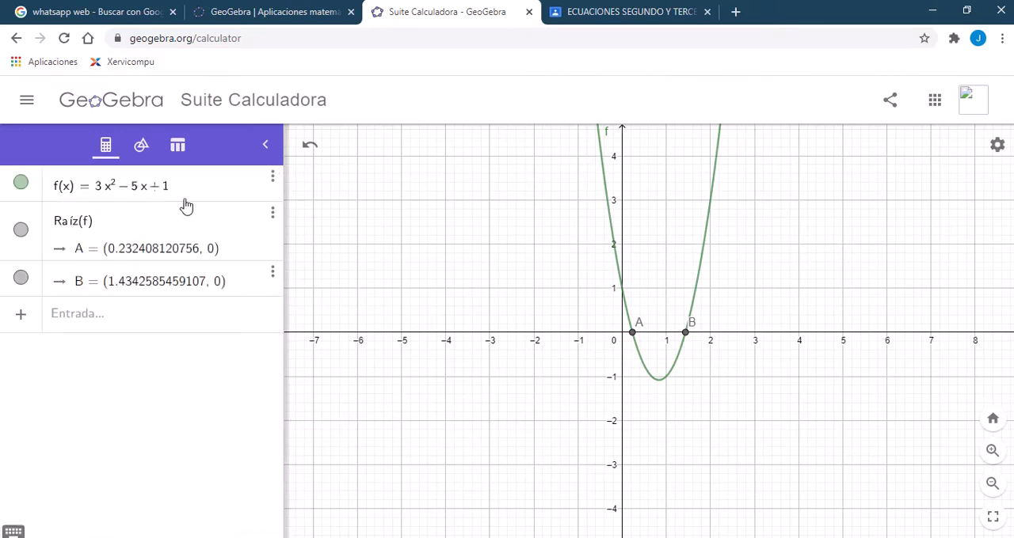
{"action": "left_click", "coordinate": [272, 180]}
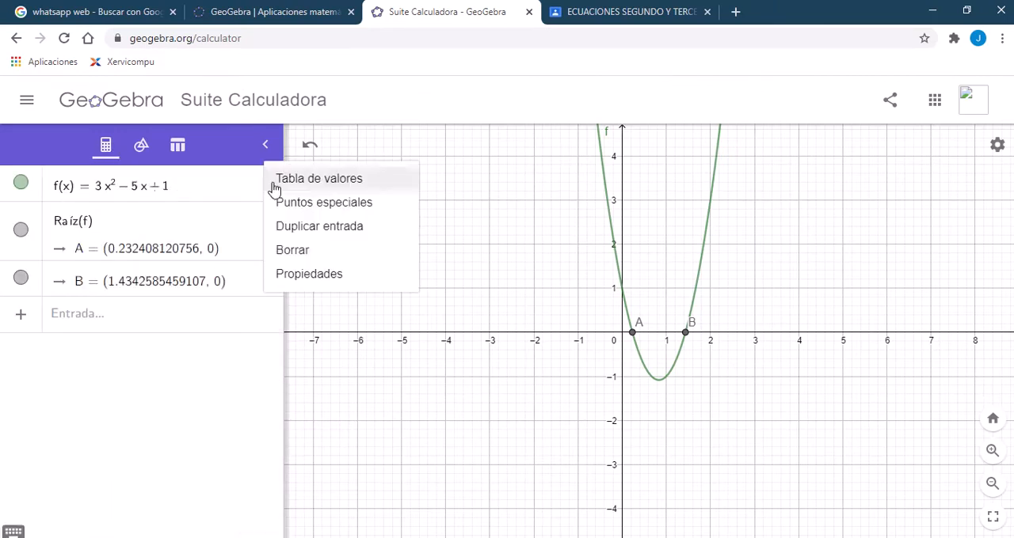
{"action": "left_click", "coordinate": [285, 251]}
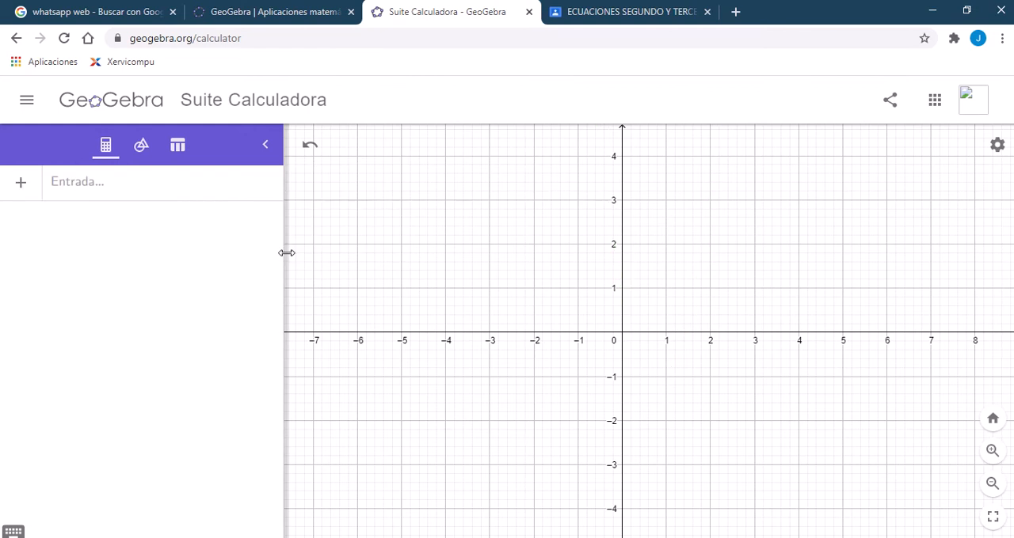
Step: Graph the quadratic function 3x^2 - 5x + 1 as a new entry
{"action": "left_click", "coordinate": [208, 186]}
{"action": "type", "text": "3x^2-5x+1="}
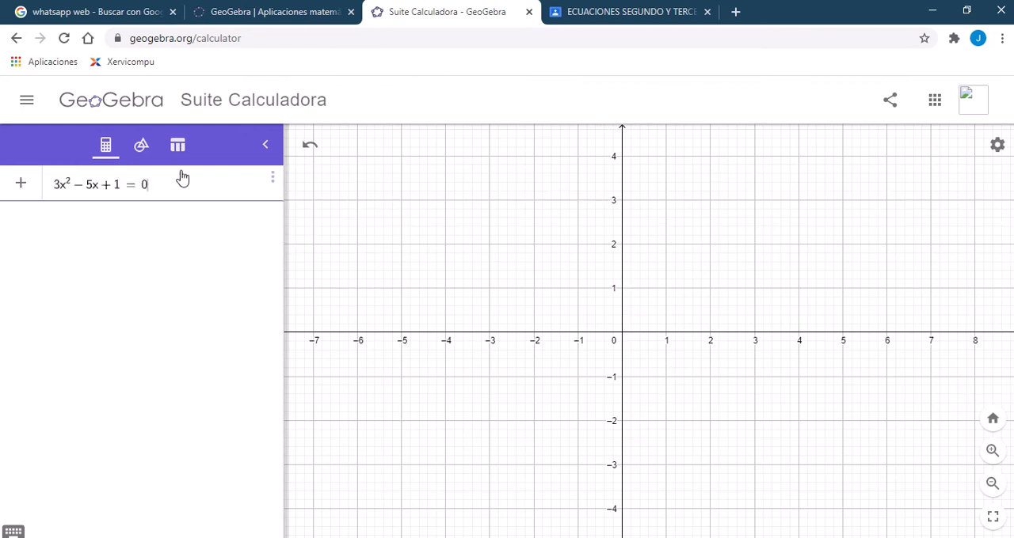
{"action": "type", "text": "0"}
{"action": "key", "text": "Return"}
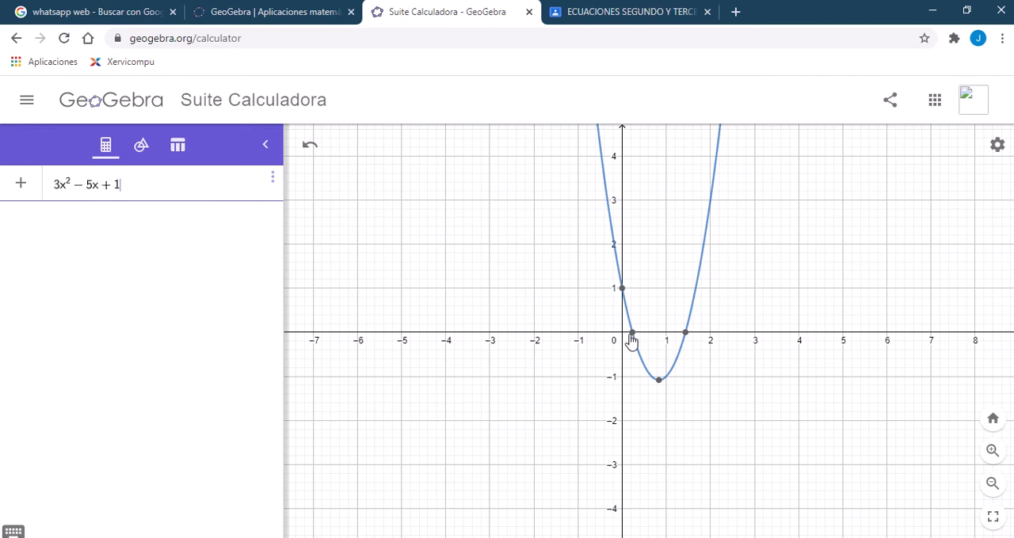
{"action": "key", "text": "Return"}
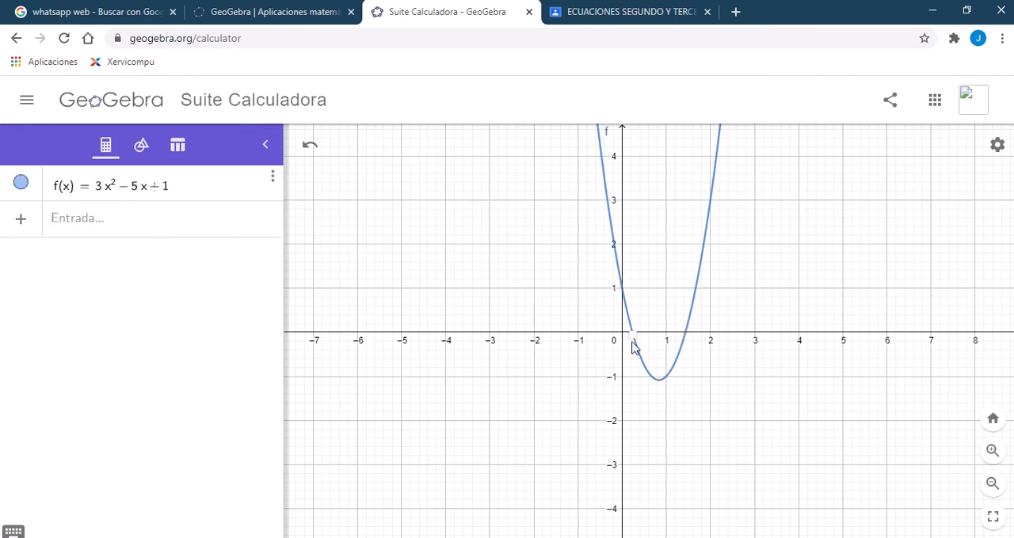
Step: Place points on the parabola at both x-axis crossings with the Punto tool and show their coordinates in the algebra list
{"action": "left_click", "coordinate": [141, 147]}
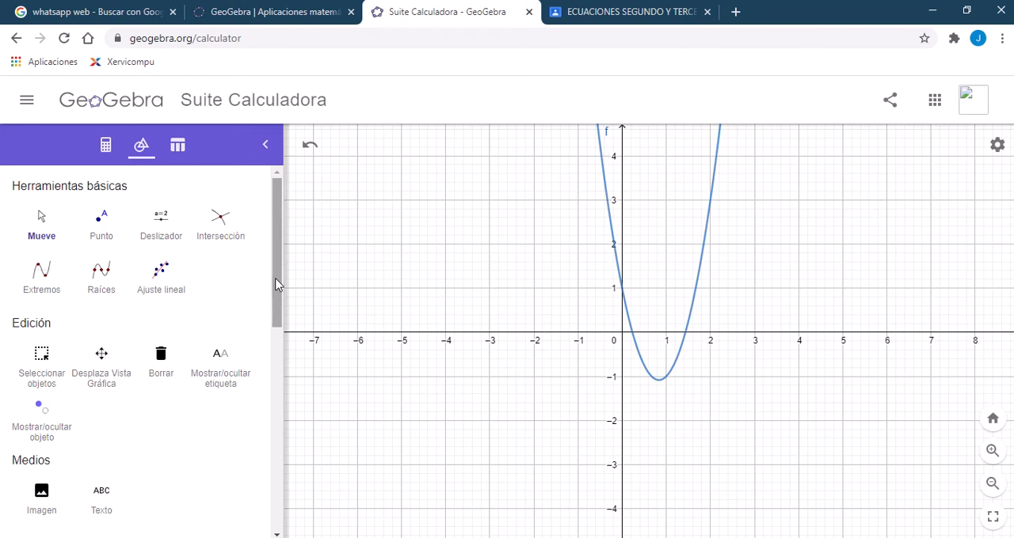
{"action": "left_click_drag", "start_coordinate": [276, 283], "coordinate": [298, 235]}
{"action": "left_click", "coordinate": [101, 227]}
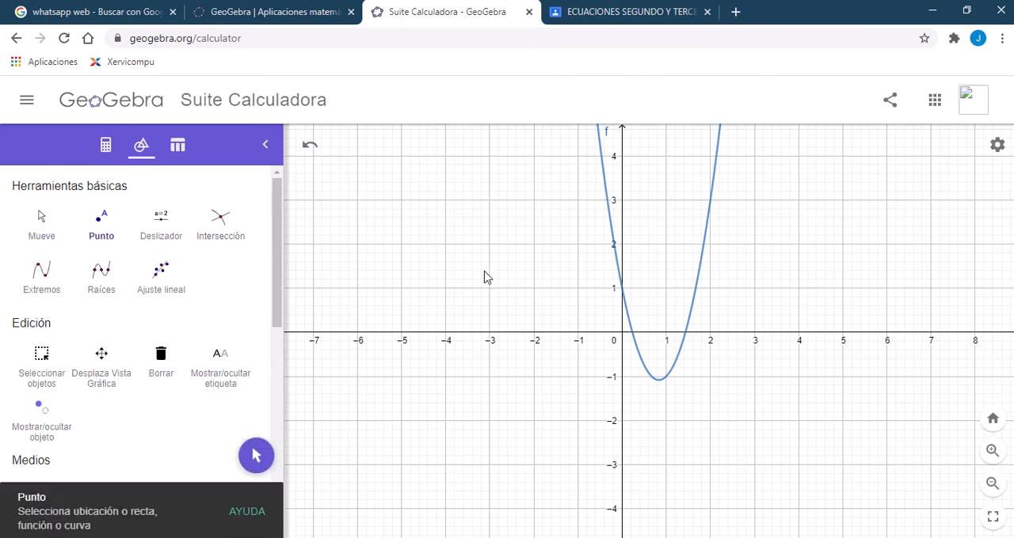
{"action": "left_click", "coordinate": [632, 335]}
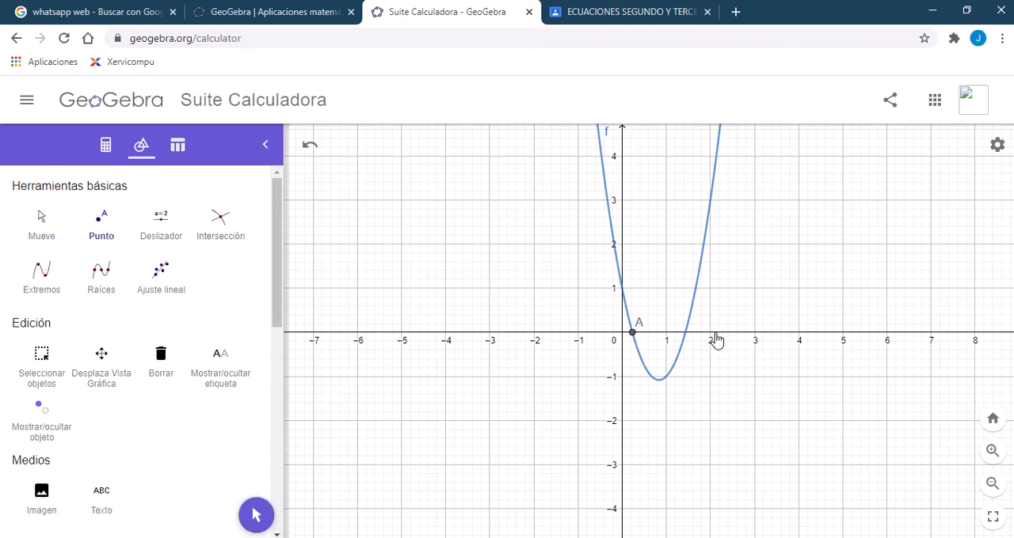
{"action": "left_click", "coordinate": [686, 332]}
{"action": "left_click", "coordinate": [105, 148]}
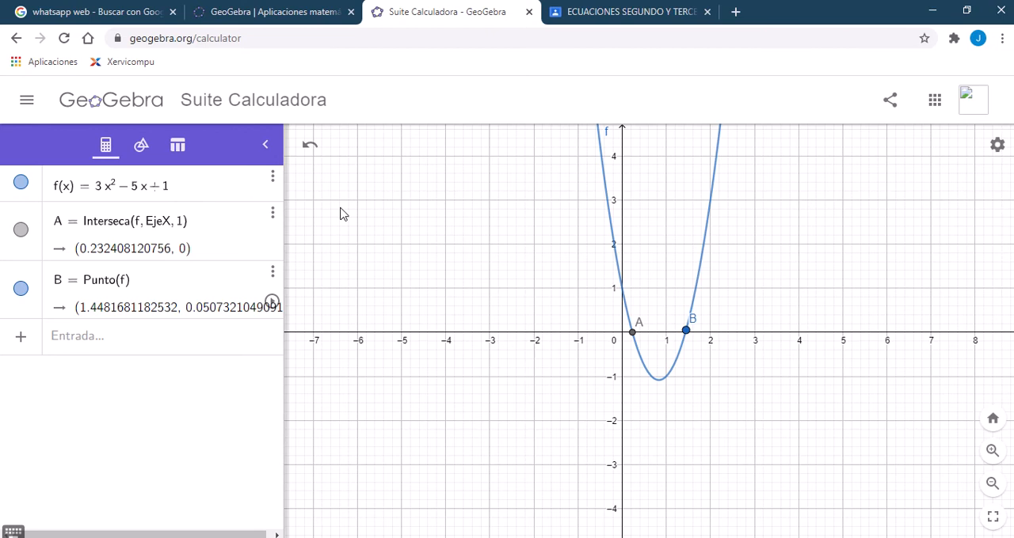
Step: Inspect the parabola's y-intercept, change the constant term of f(x) to +2, and inspect the intercept again
{"action": "left_click", "coordinate": [622, 289]}
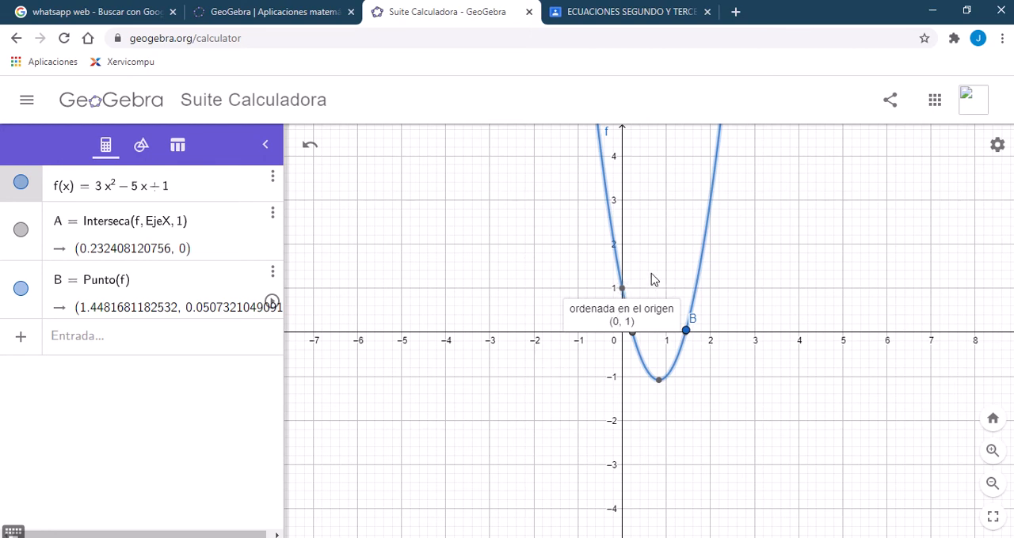
{"action": "left_click", "coordinate": [192, 190]}
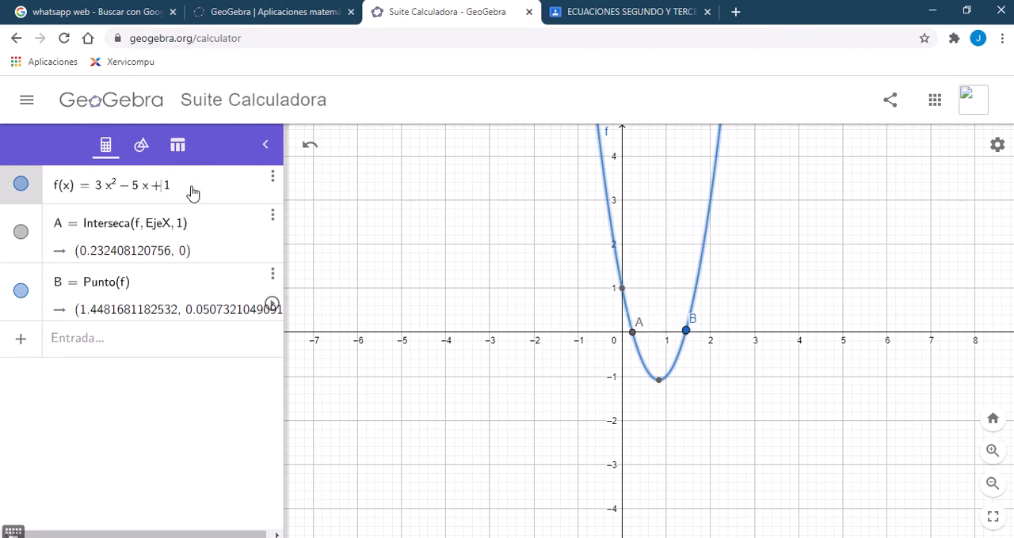
{"action": "key", "text": "BackSpace"}
{"action": "type", "text": "2"}
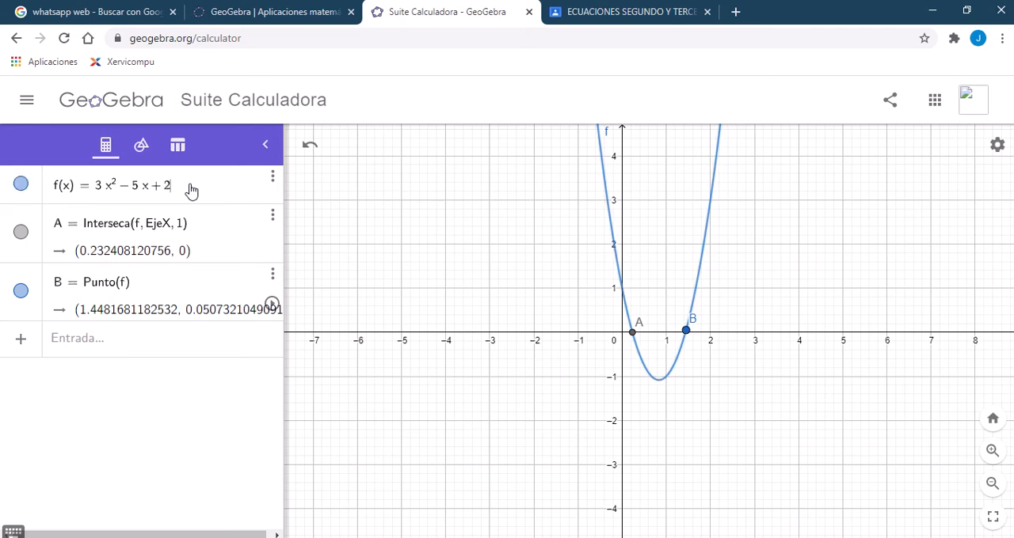
{"action": "key", "text": "Return"}
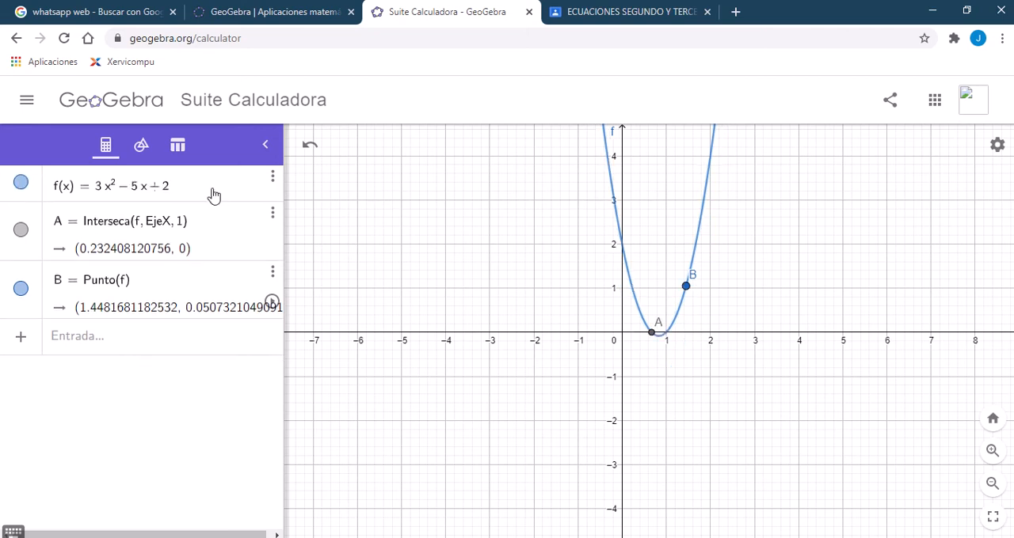
{"action": "left_click", "coordinate": [622, 245]}
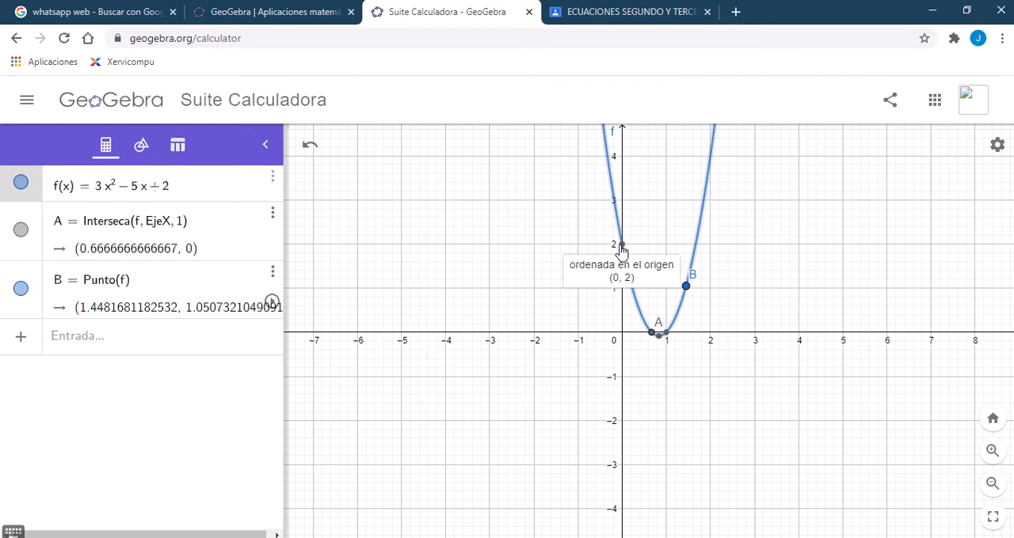
Step: Change the constant term of f(x) to -3 and examine the shifted parabola down to its vertex
{"action": "left_click", "coordinate": [218, 186]}
{"action": "key", "text": "BackSpace"}
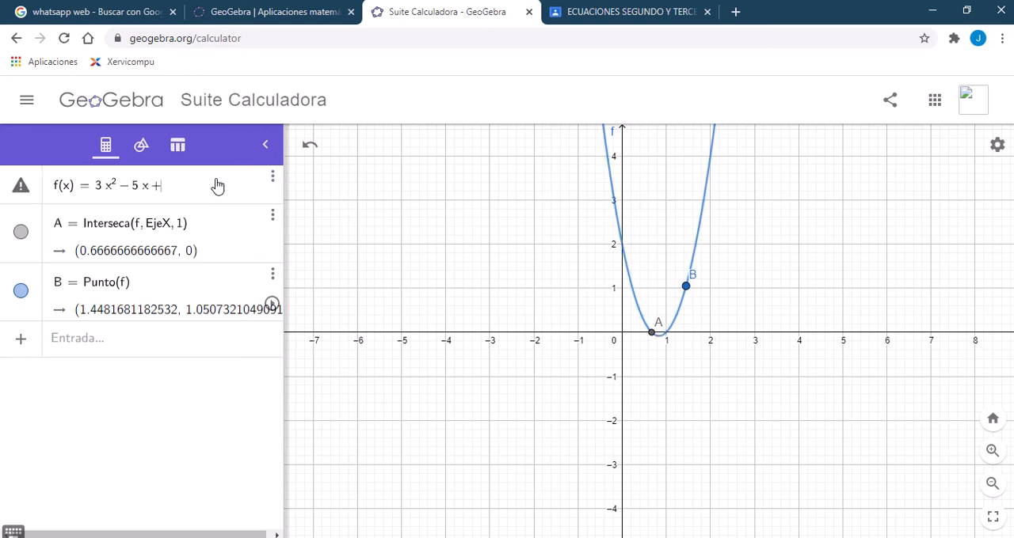
{"action": "key", "text": "BackSpace"}
{"action": "type", "text": "-3"}
{"action": "key", "text": "Return"}
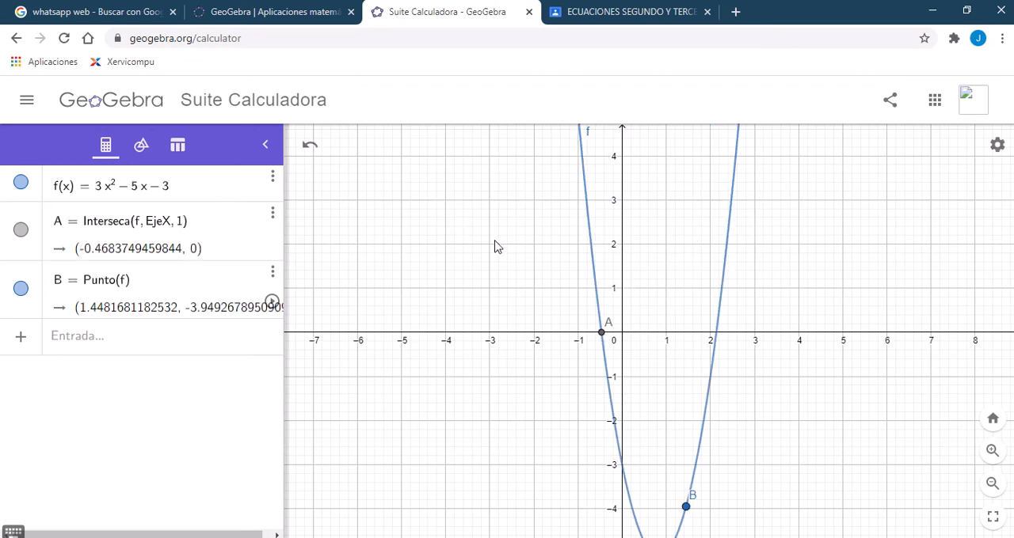
{"action": "left_click_drag", "start_coordinate": [667, 418], "coordinate": [662, 358]}
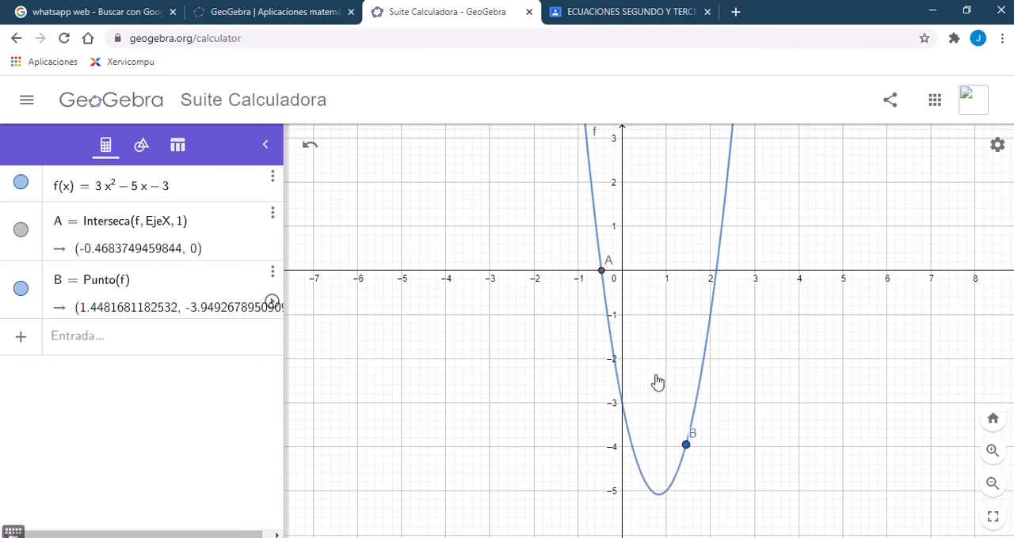
Step: Set the constant term of f(x) back to +1
{"action": "left_click", "coordinate": [180, 184]}
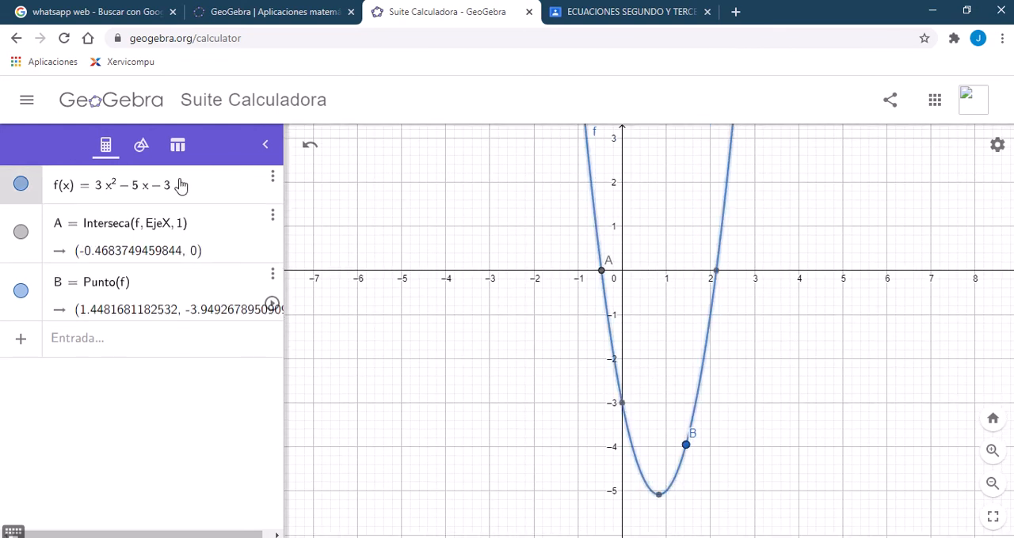
{"action": "key", "text": "BackSpace"}
{"action": "key", "text": "BackSpace"}
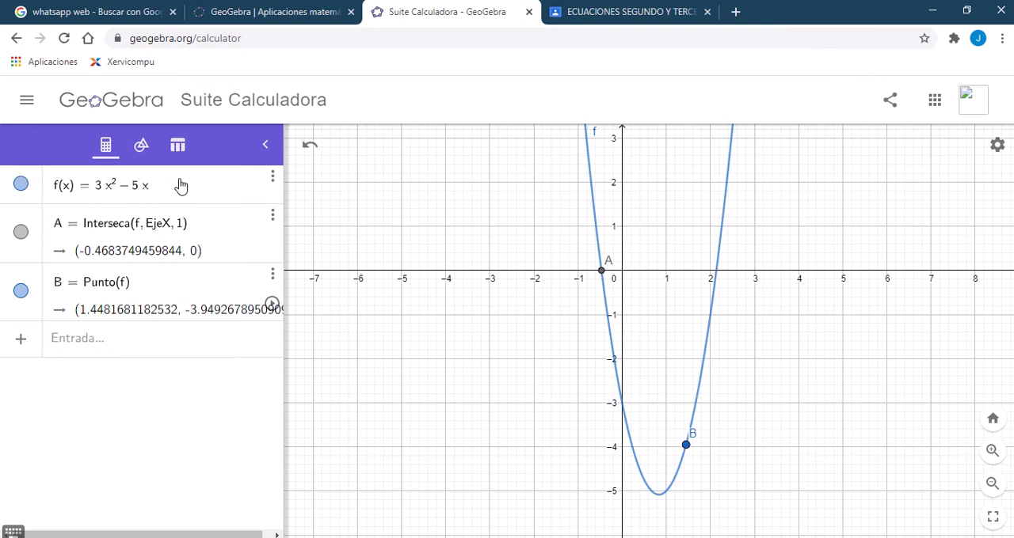
{"action": "type", "text": "-"}
{"action": "key", "text": "BackSpace"}
{"action": "type", "text": "+ 1"}
{"action": "left_click", "coordinate": [333, 229]}
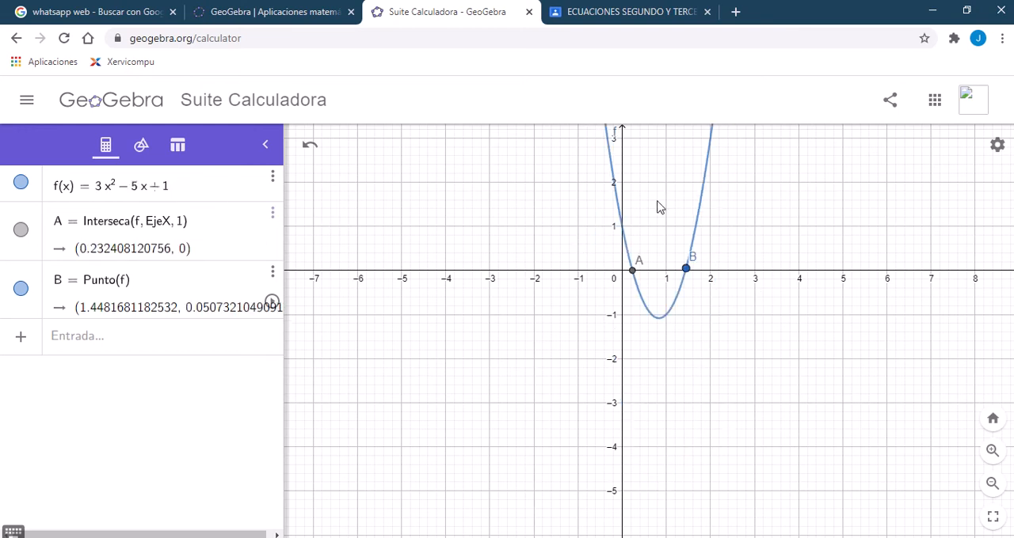
Step: Make the leading coefficient of f(x) negative so that the quadratic term is -3x^2
{"action": "left_click_drag", "start_coordinate": [743, 239], "coordinate": [680, 278]}
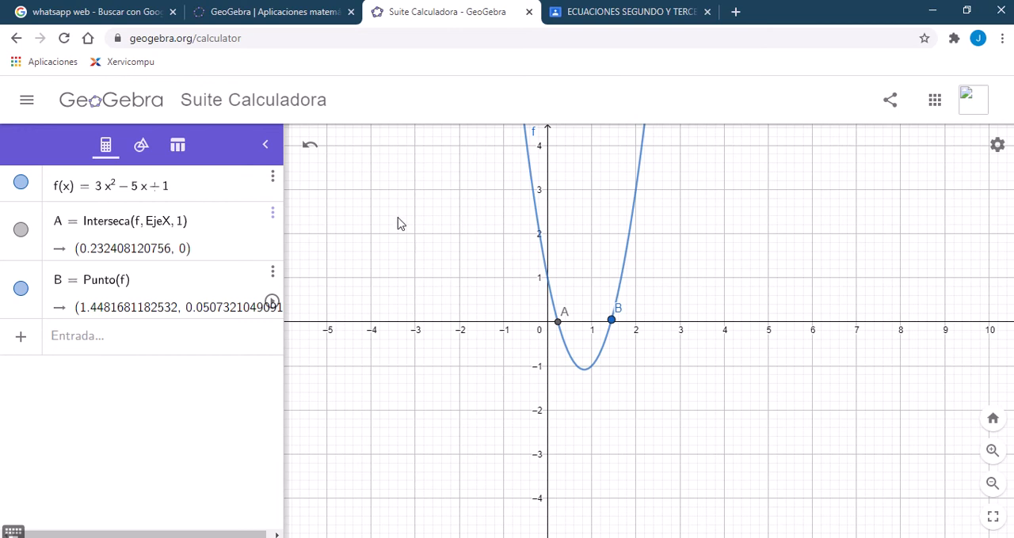
{"action": "left_click", "coordinate": [99, 185]}
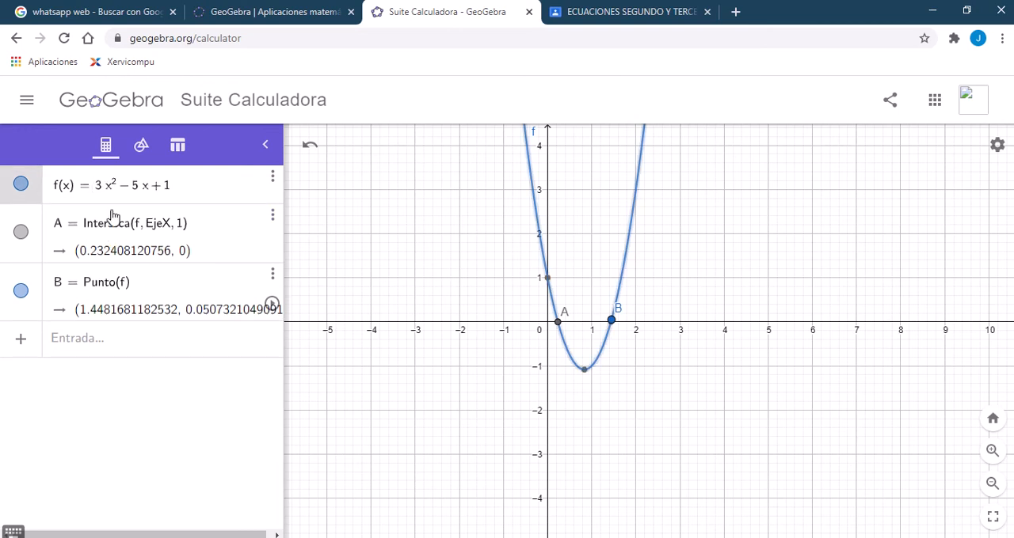
{"action": "type", "text": "-"}
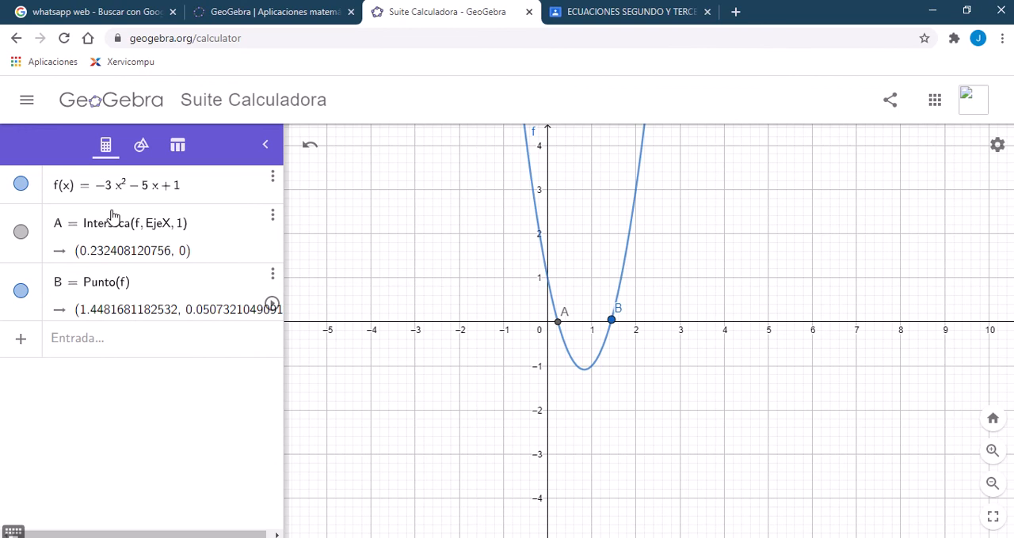
{"action": "key", "text": "Return"}
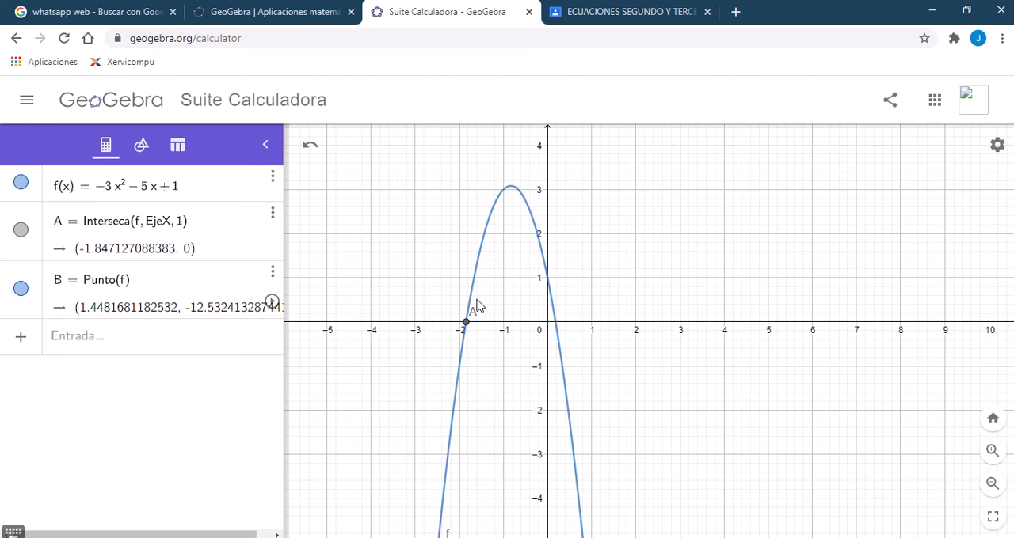
Step: Remove the minus sign from the leading coefficient so that f(x) is 3x^2 - 5x + 1
{"action": "left_click", "coordinate": [104, 186]}
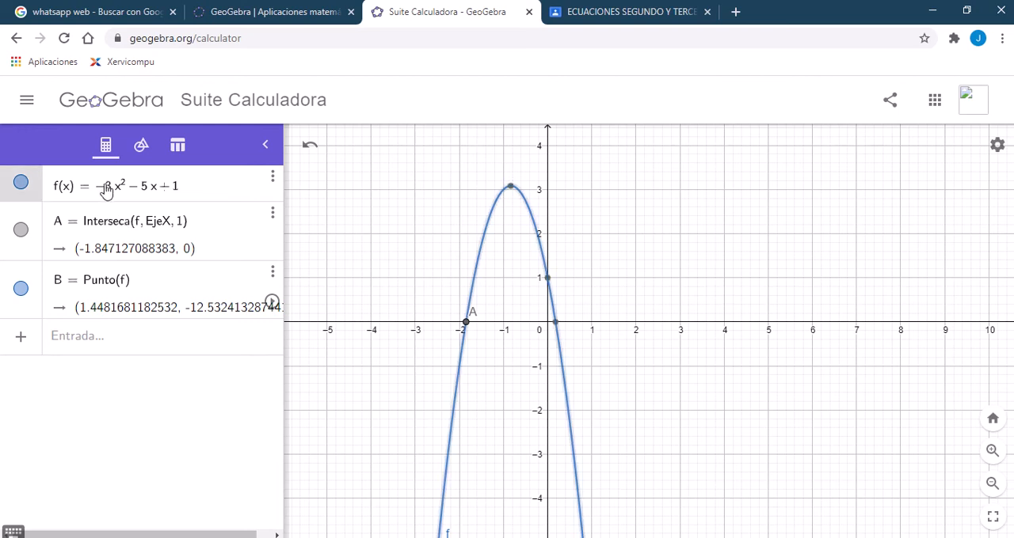
{"action": "key", "text": "BackSpace"}
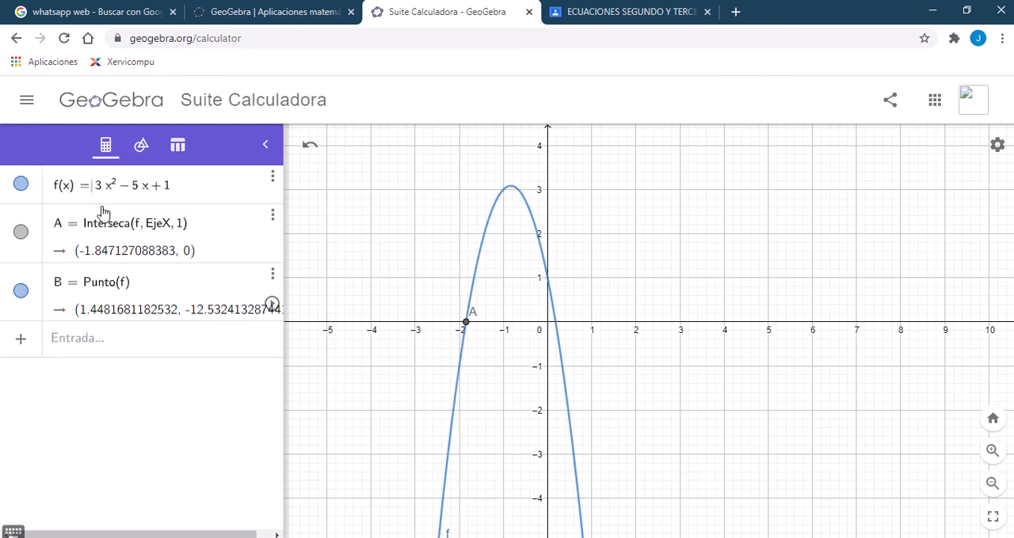
{"action": "left_click", "coordinate": [226, 185]}
{"action": "key", "text": "Return"}
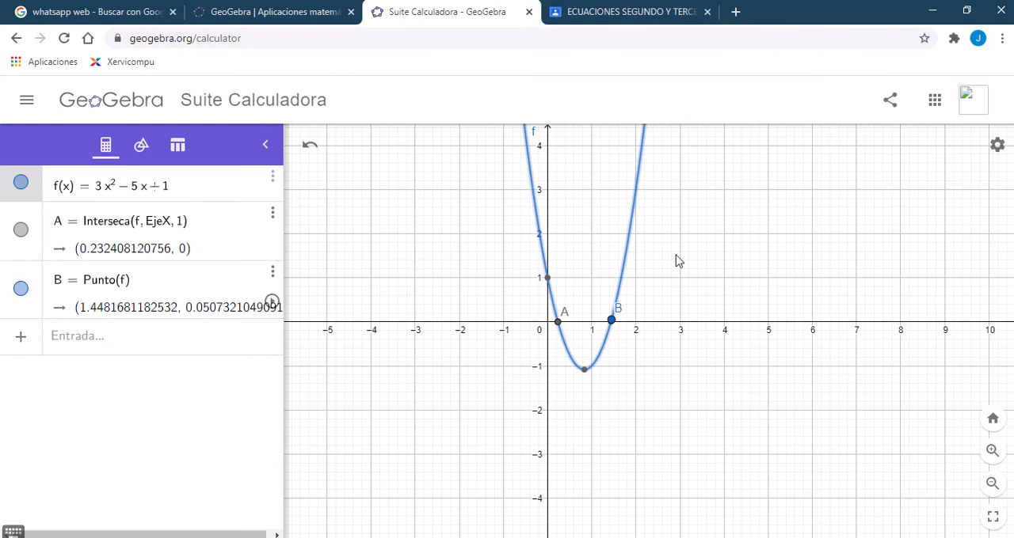
Step: Mark the minimum point of the parabola f with the Extremos tool
{"action": "left_click_drag", "start_coordinate": [676, 274], "coordinate": [632, 293]}
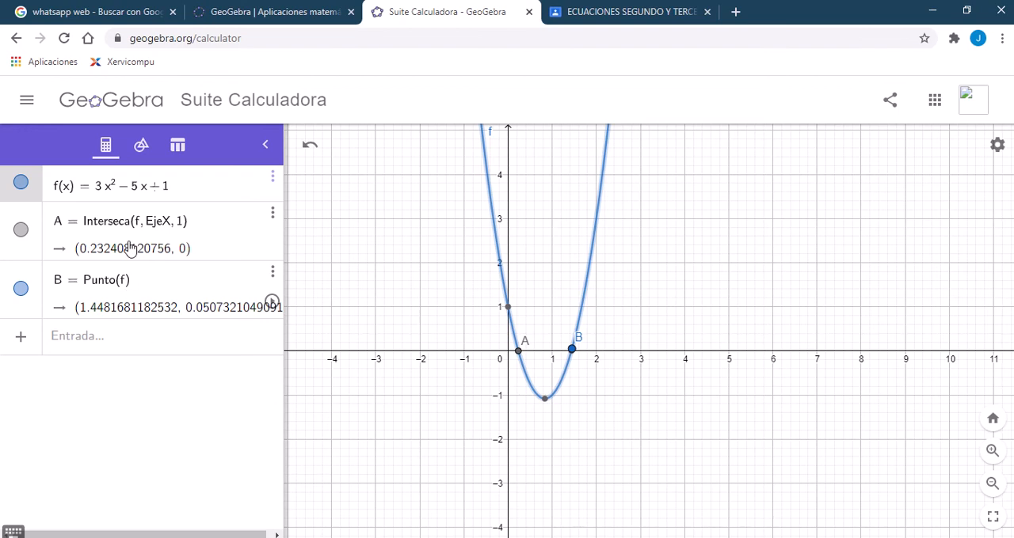
{"action": "left_click", "coordinate": [141, 146]}
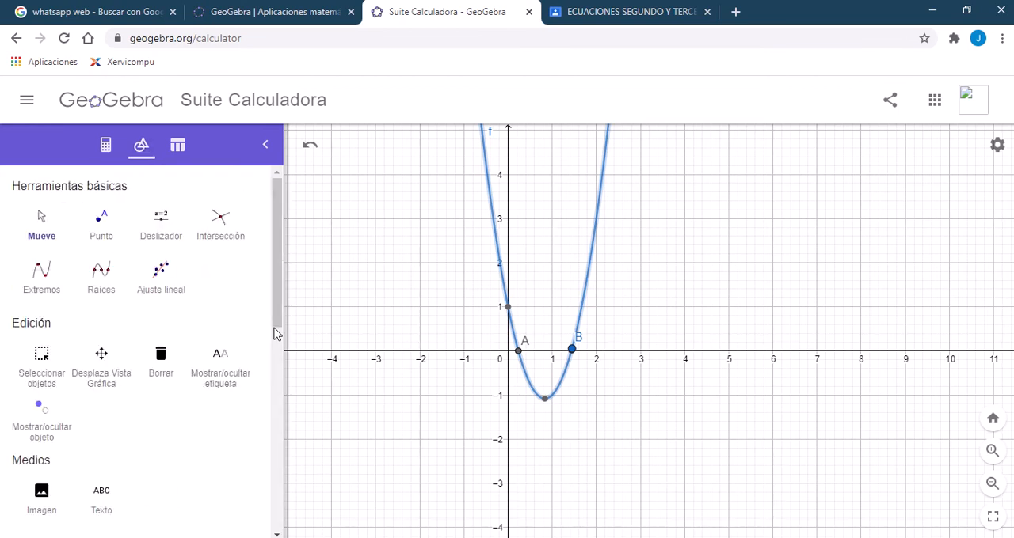
{"action": "scroll", "coordinate": [277, 340], "scroll_direction": "down", "scroll_amount": 1}
{"action": "left_click_drag", "start_coordinate": [278, 343], "coordinate": [273, 448]}
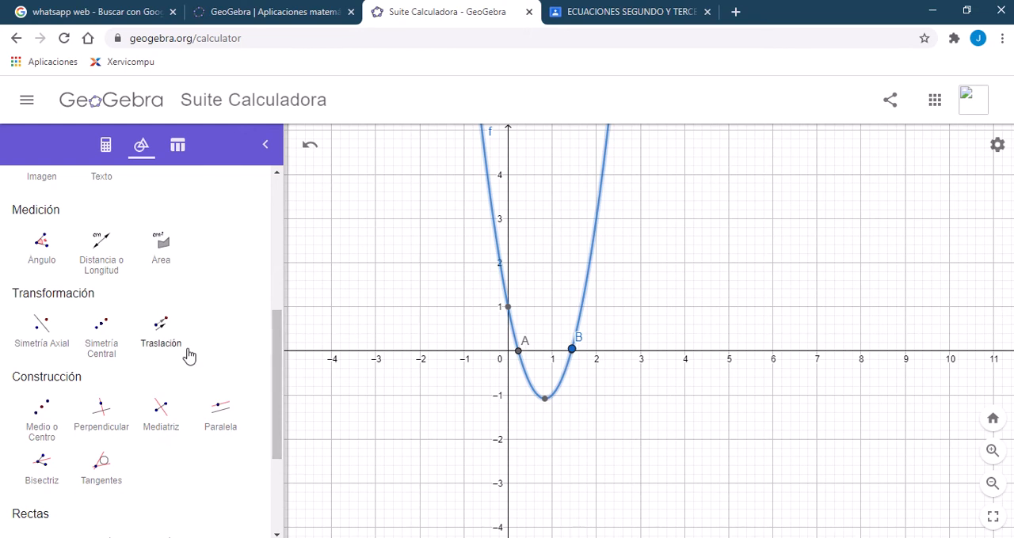
{"action": "left_click_drag", "start_coordinate": [278, 376], "coordinate": [287, 260]}
{"action": "left_click", "coordinate": [38, 250]}
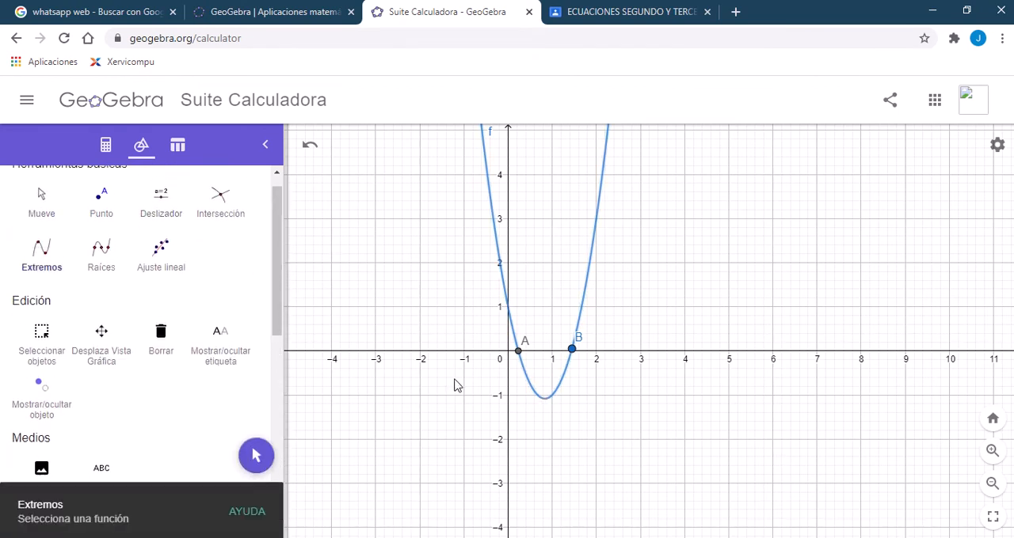
{"action": "left_click", "coordinate": [543, 405]}
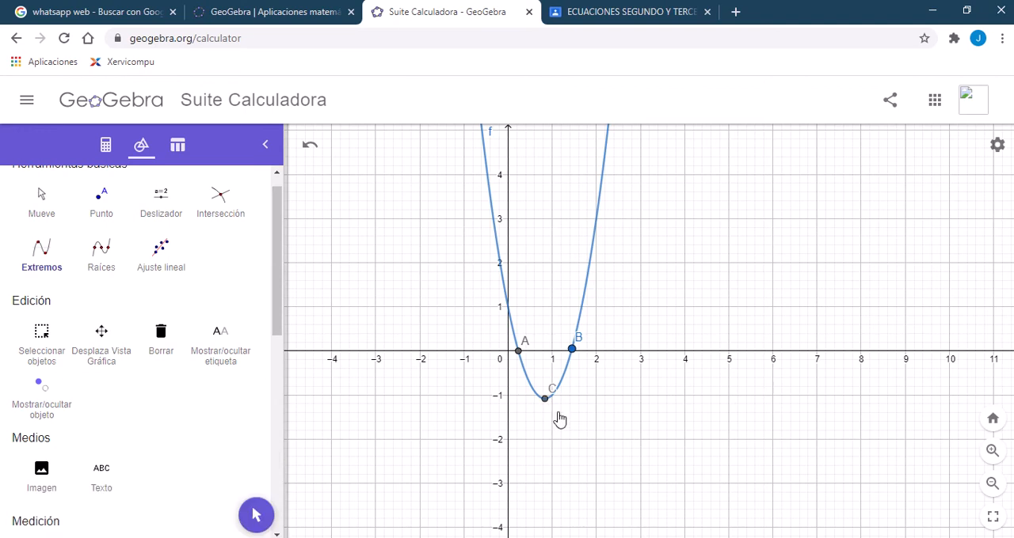
Step: Show both name and value (Nombre y valor) in the label of the vertex point C
{"action": "left_click", "coordinate": [106, 145]}
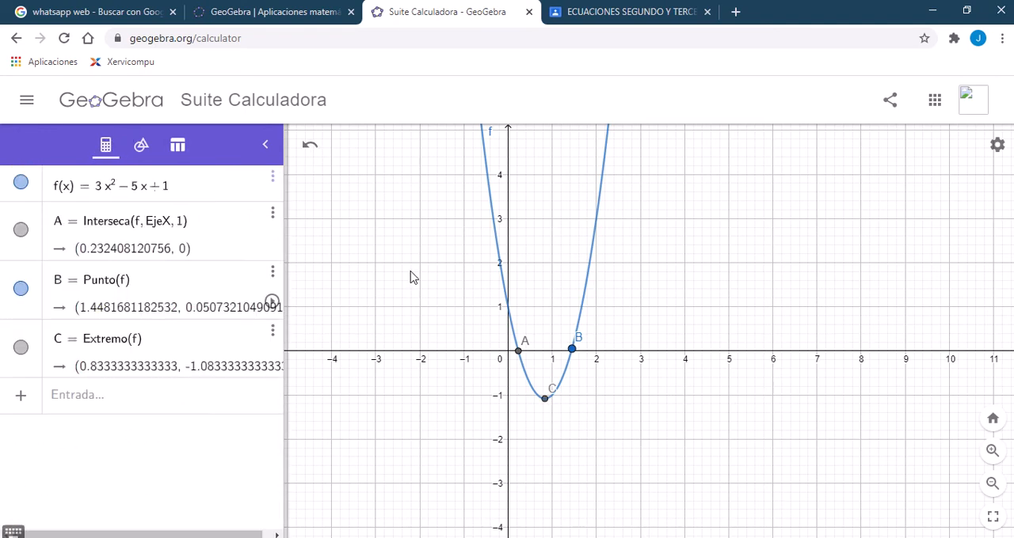
{"action": "right_click", "coordinate": [543, 401]}
{"action": "left_click", "coordinate": [579, 486]}
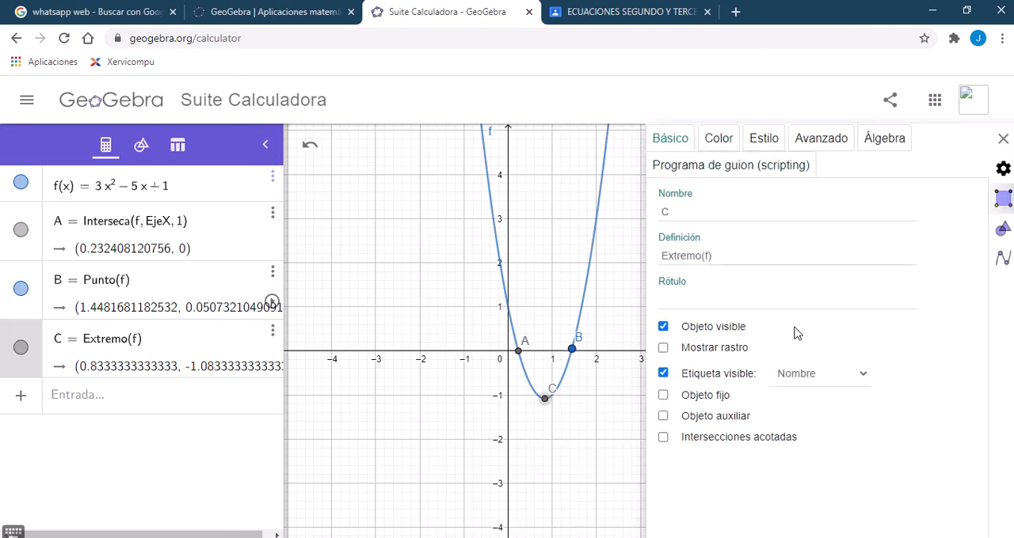
{"action": "left_click", "coordinate": [810, 374]}
{"action": "left_click", "coordinate": [823, 408]}
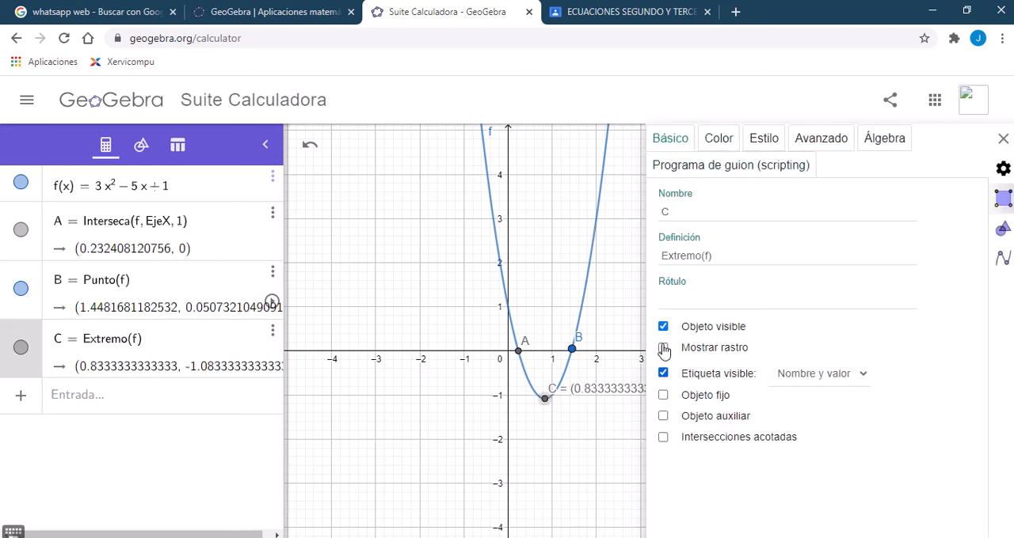
{"action": "left_click", "coordinate": [1003, 138]}
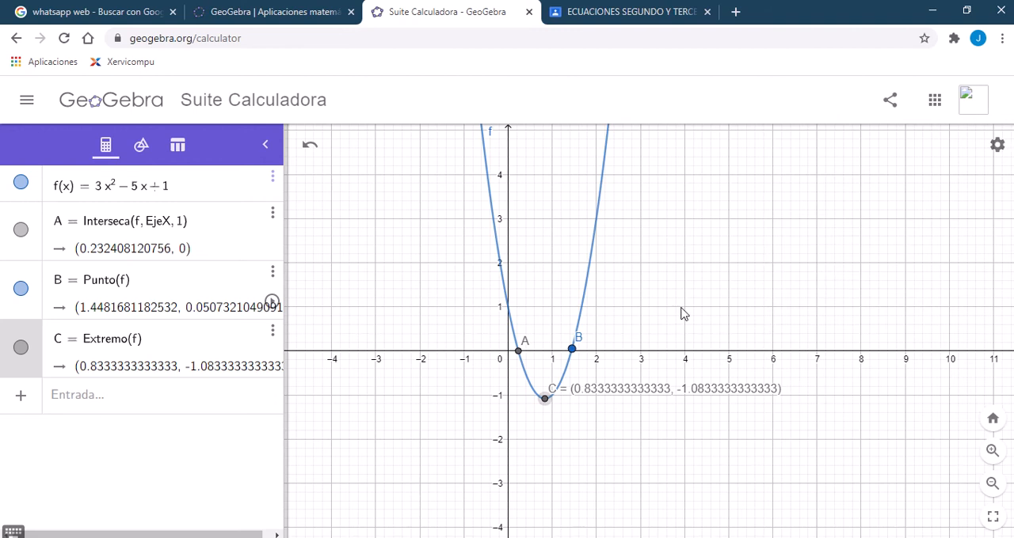
Step: Set point B's label to name and value (Nombre y valor) and change its color to pink #FF6699
{"action": "right_click", "coordinate": [573, 350]}
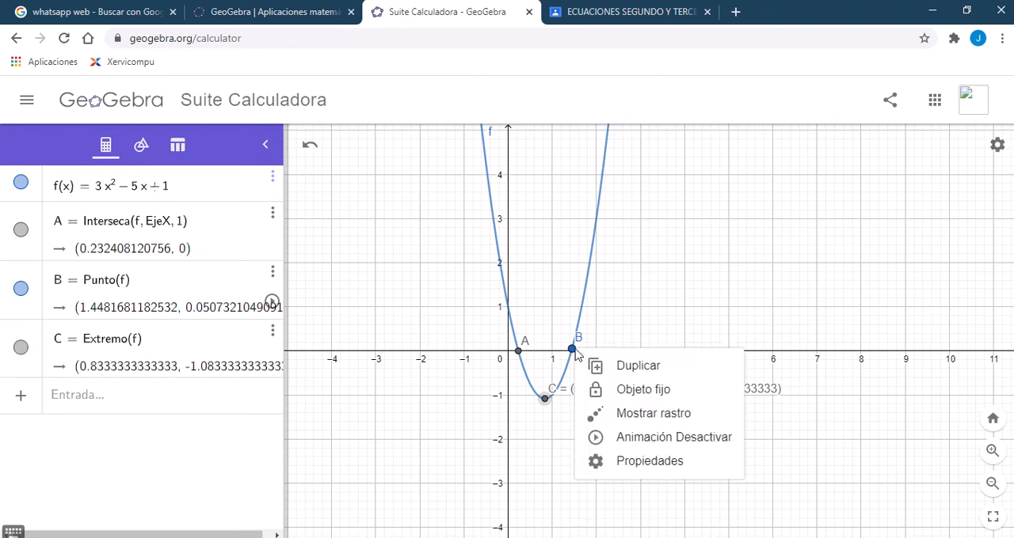
{"action": "left_click", "coordinate": [633, 463]}
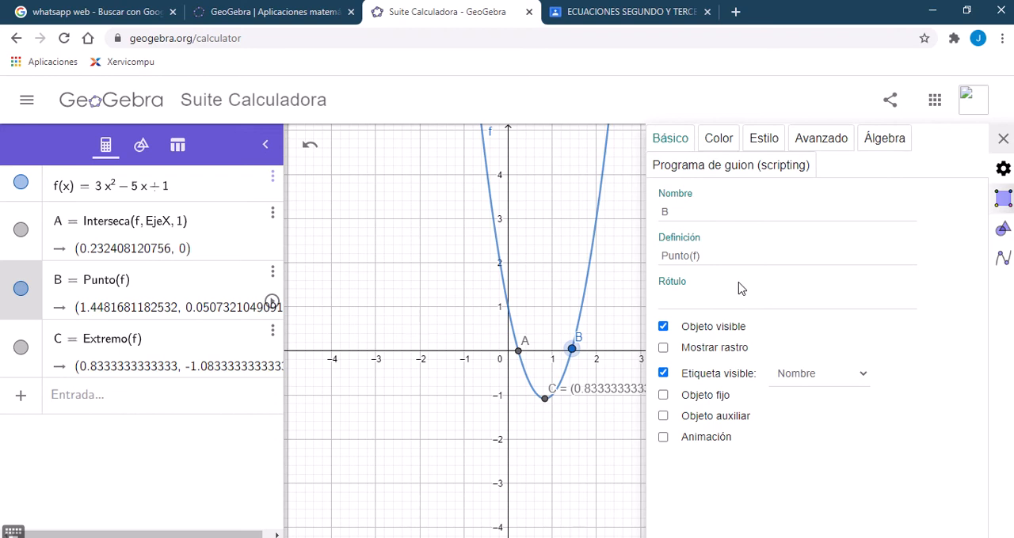
{"action": "left_click", "coordinate": [786, 379]}
{"action": "left_click", "coordinate": [811, 410]}
{"action": "left_click", "coordinate": [718, 141]}
{"action": "left_click", "coordinate": [738, 208]}
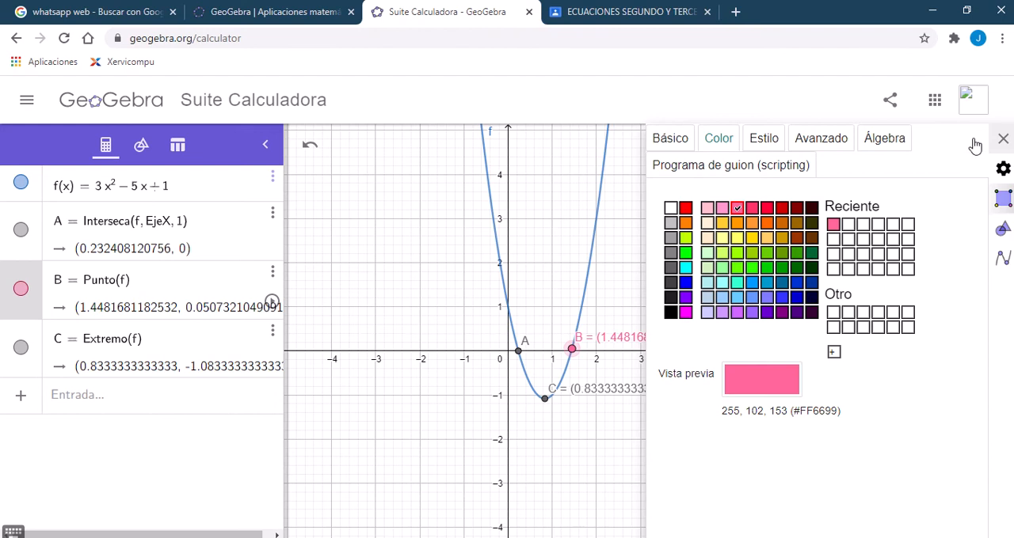
{"action": "left_click", "coordinate": [1002, 138]}
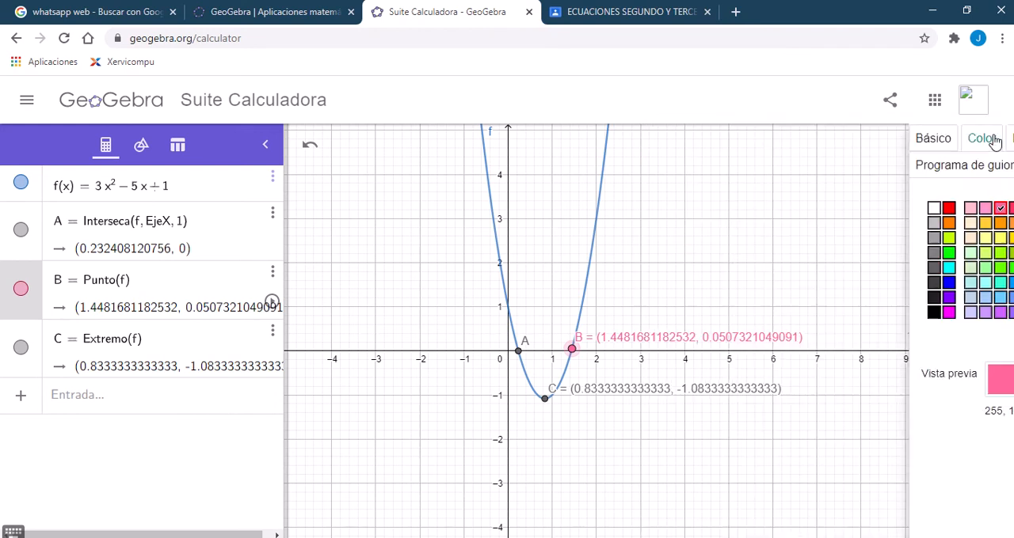
Step: Set point A's label to name and value (Nombre y valor) and move it above the x-axis, clear of B's label
{"action": "right_click", "coordinate": [519, 350]}
{"action": "left_click", "coordinate": [589, 440]}
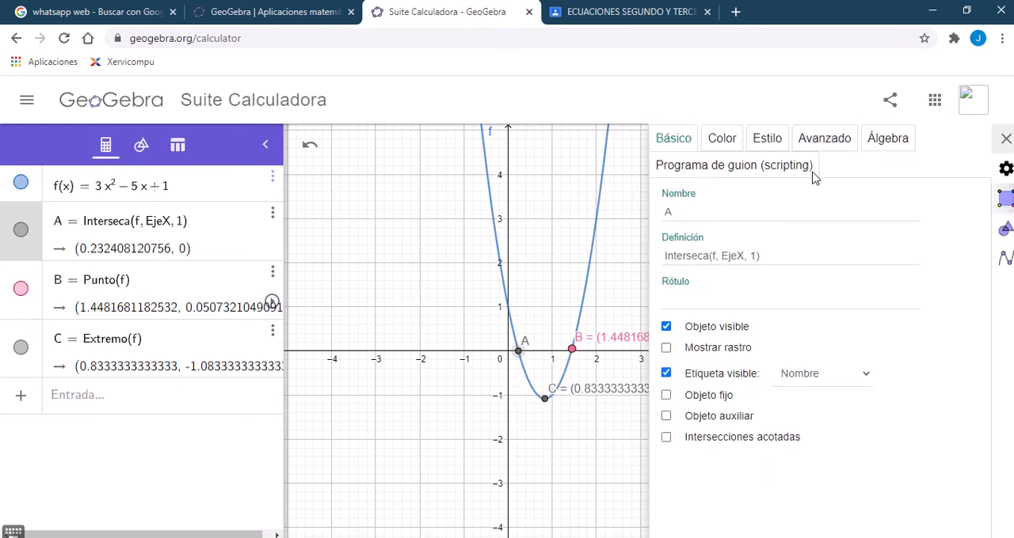
{"action": "left_click", "coordinate": [790, 376]}
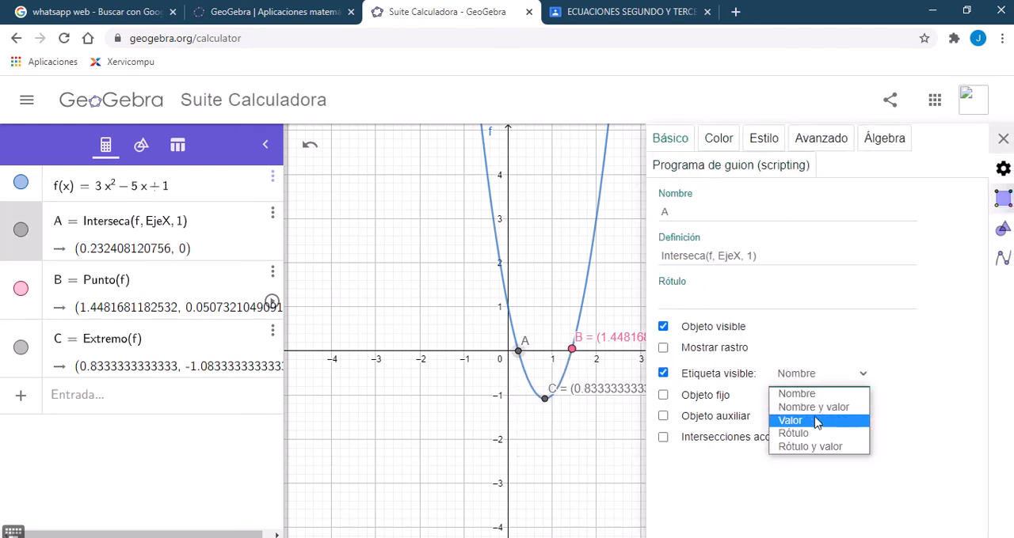
{"action": "left_click", "coordinate": [813, 407]}
{"action": "left_click", "coordinate": [1004, 138]}
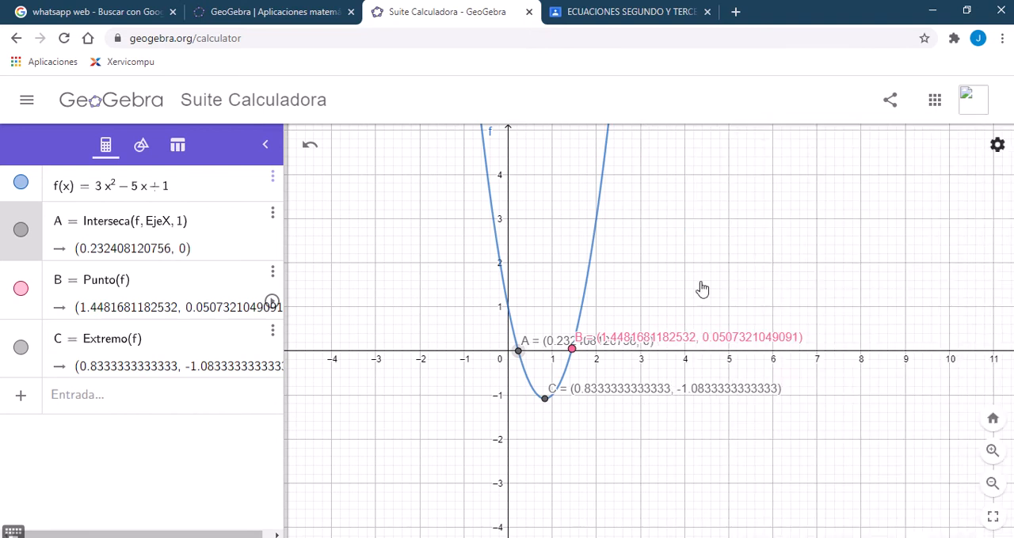
{"action": "left_click_drag", "start_coordinate": [551, 342], "coordinate": [434, 291]}
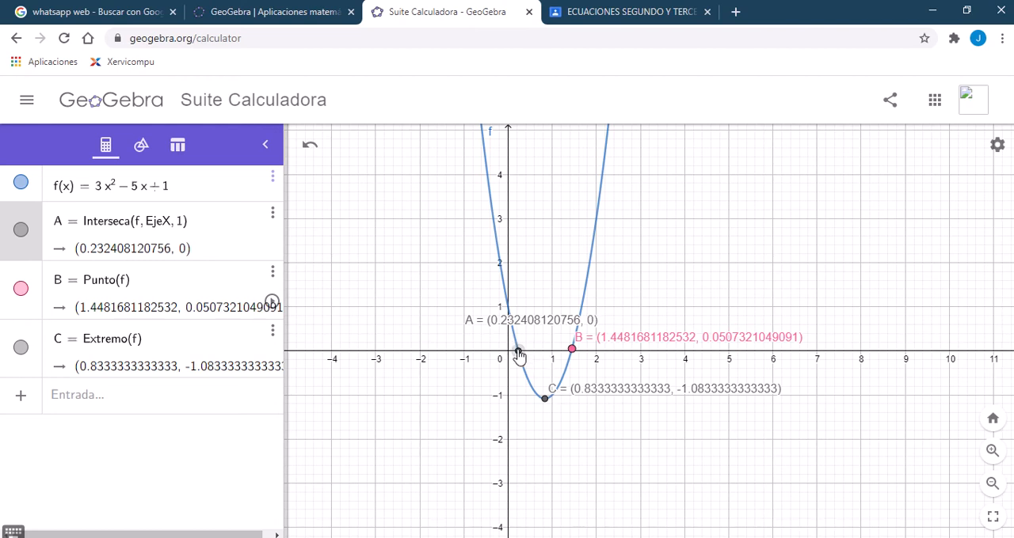
Step: Set the global rounding (Redondeo) to 5 decimal places
{"action": "right_click", "coordinate": [552, 321]}
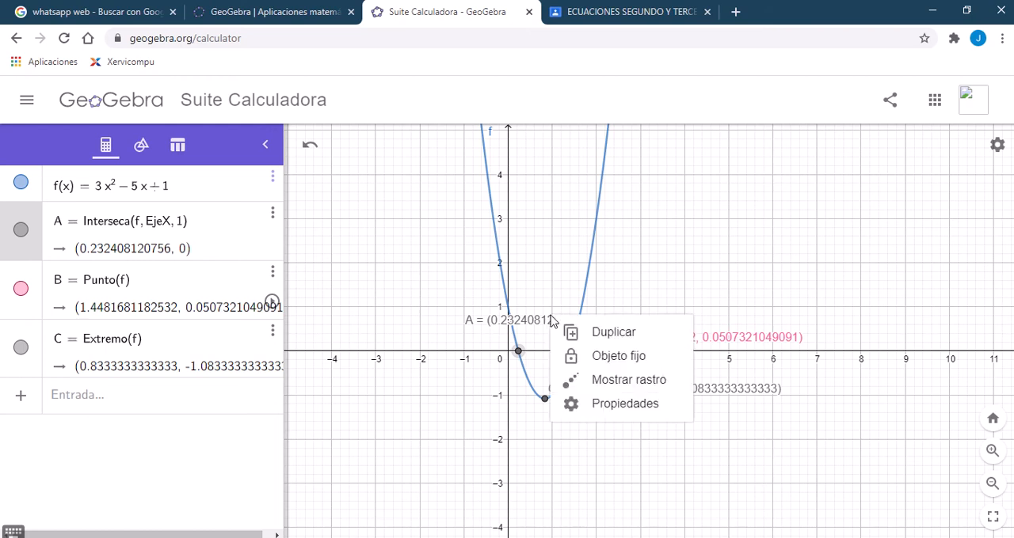
{"action": "left_click", "coordinate": [640, 411]}
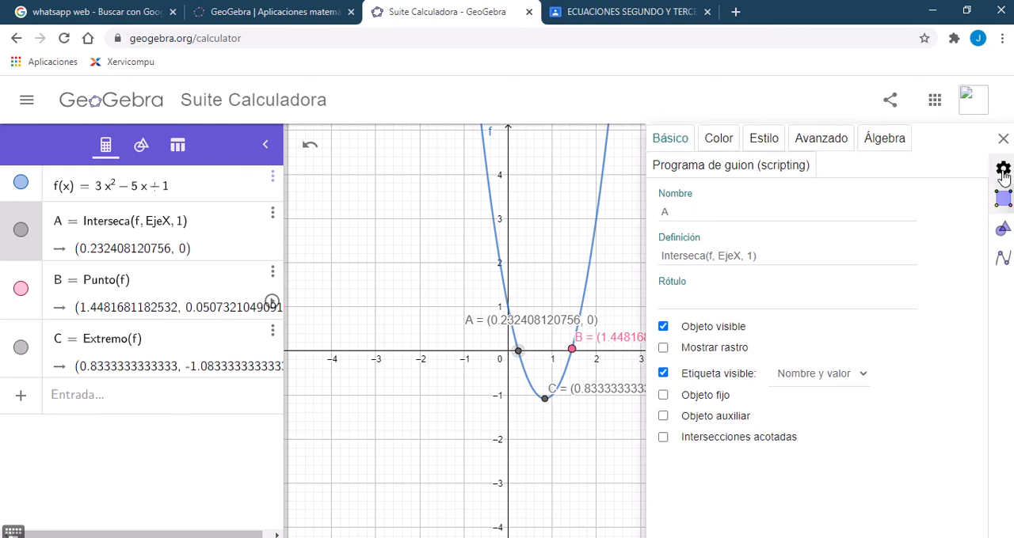
{"action": "left_click", "coordinate": [1002, 168]}
{"action": "left_click", "coordinate": [816, 210]}
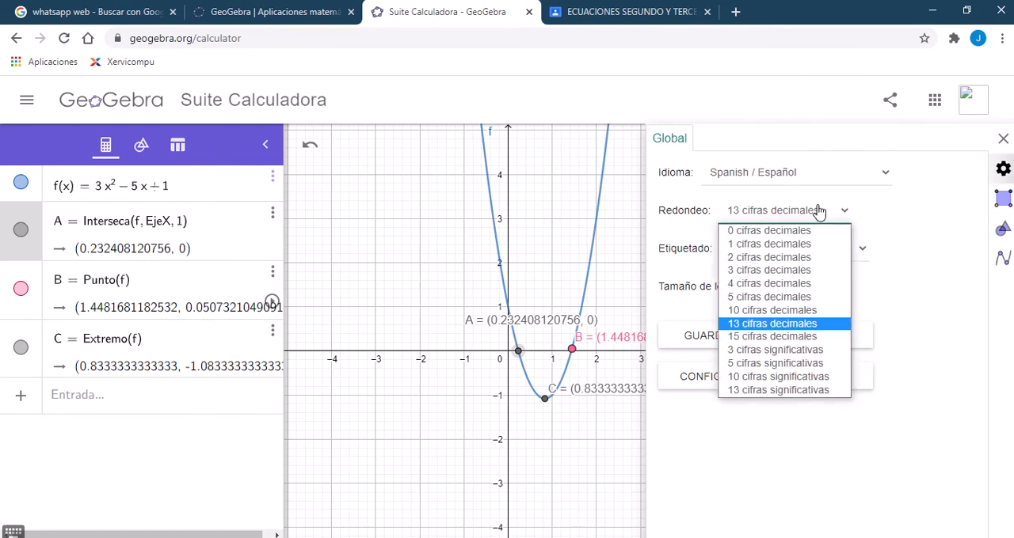
{"action": "left_click", "coordinate": [769, 297]}
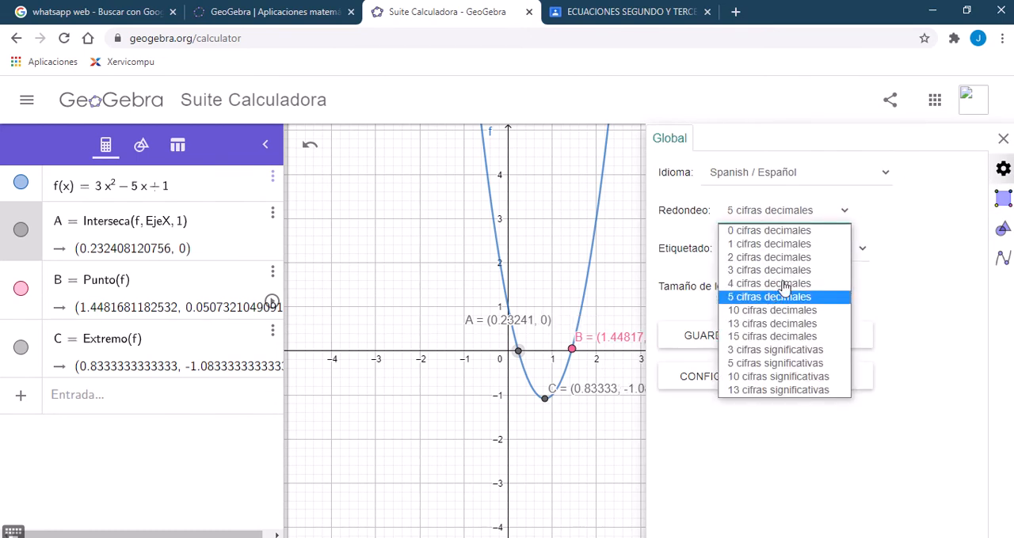
{"action": "left_click", "coordinate": [1003, 138]}
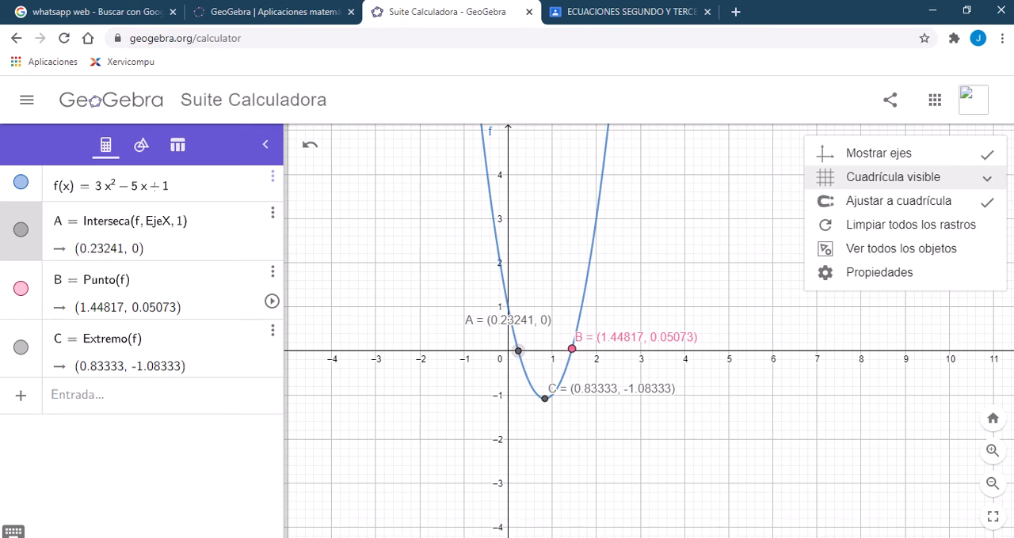
Step: Review the Raphson method formula in the Word document and return to the Excel workbook
{"action": "key", "text": "alt+Tab"}
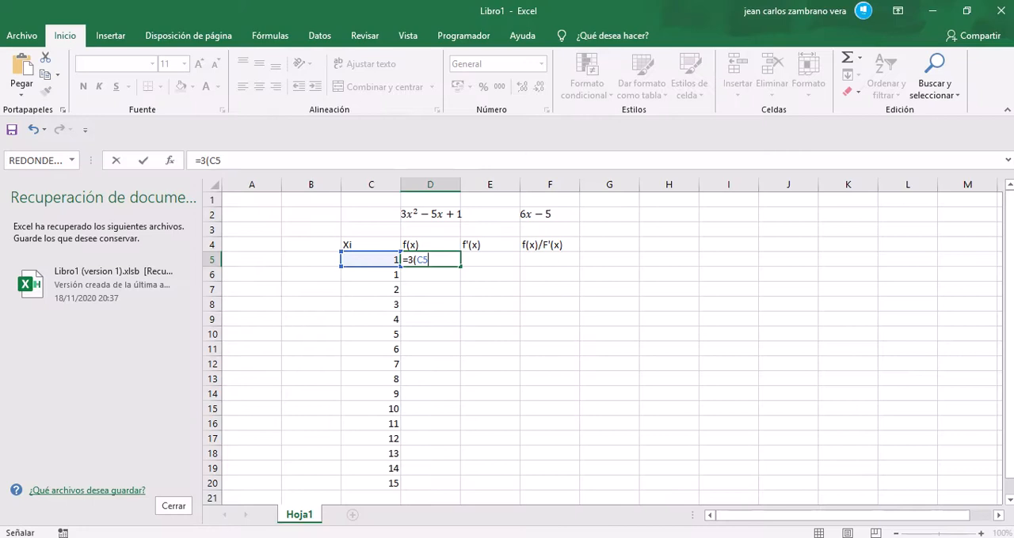
{"action": "key", "text": "alt+Tab"}
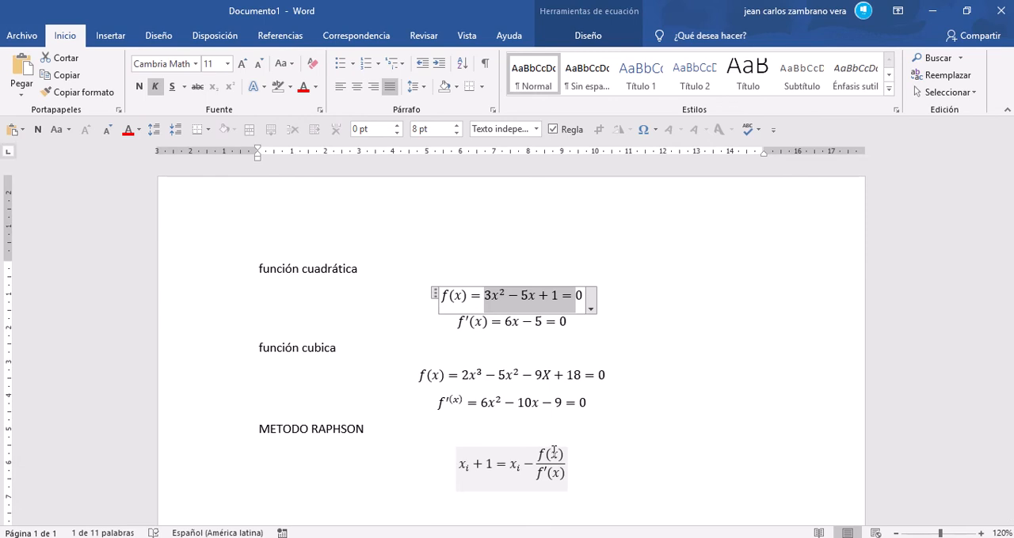
{"action": "key", "text": "alt+Tab"}
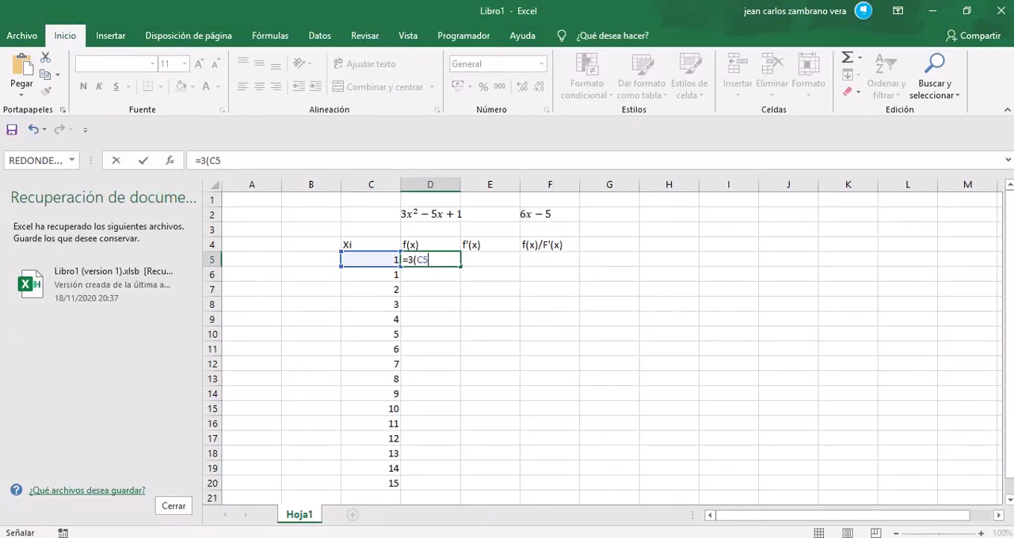
Step: Try to complete the f(x) formula in cell D5 with a reference to the Xi column
{"action": "left_click", "coordinate": [357, 246]}
{"action": "left_click_drag", "start_coordinate": [376, 260], "coordinate": [389, 478]}
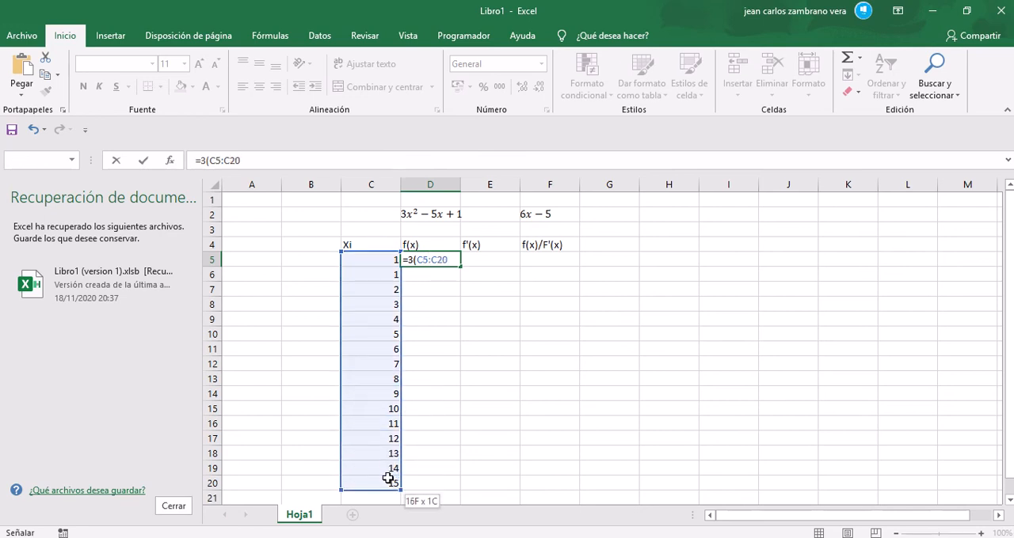
{"action": "left_click", "coordinate": [391, 481]}
{"action": "key", "text": "BackSpace"}
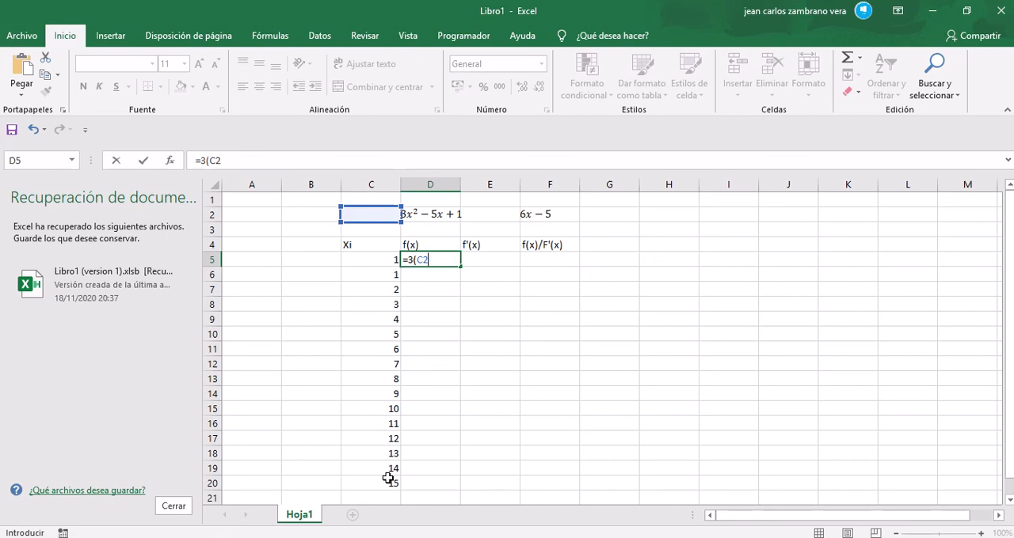
{"action": "key", "text": "Return"}
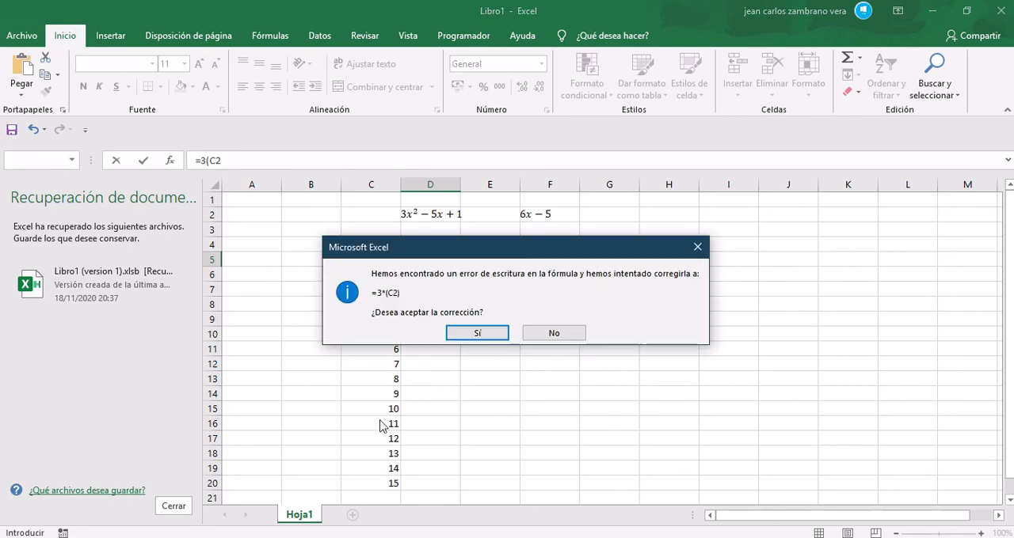
{"action": "left_click", "coordinate": [697, 247]}
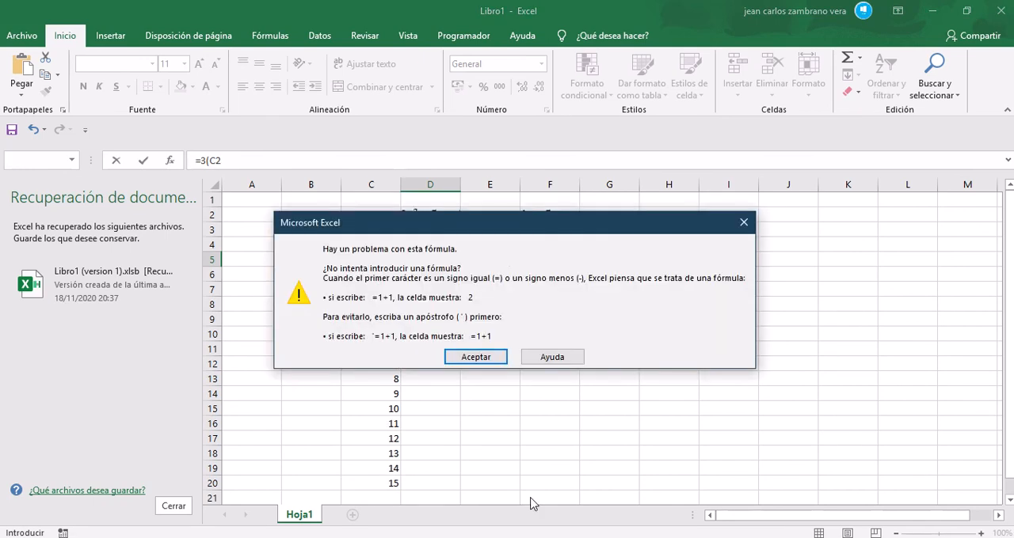
{"action": "left_click", "coordinate": [744, 223]}
{"action": "mouse_move", "coordinate": [526, 6]}
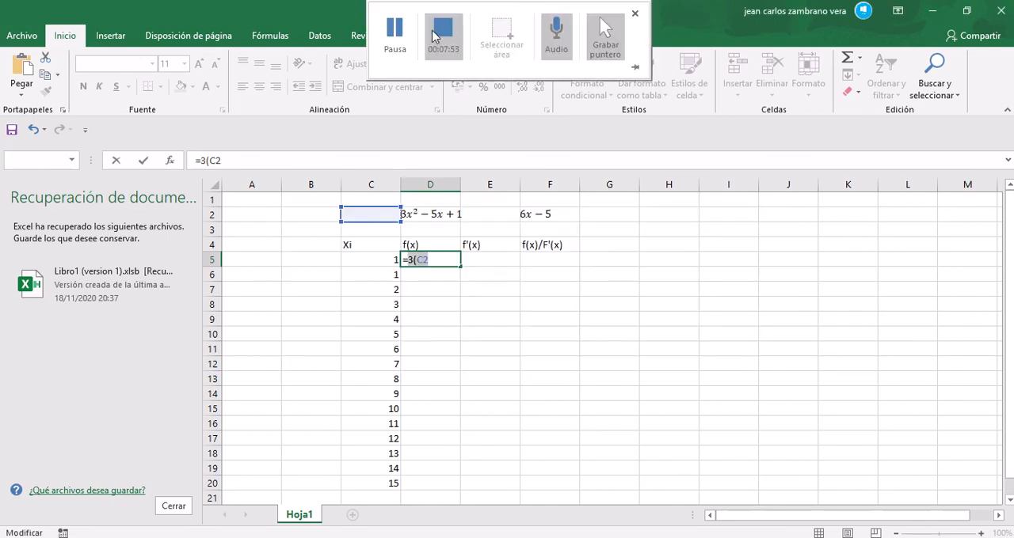
{"action": "left_click", "coordinate": [397, 35]}
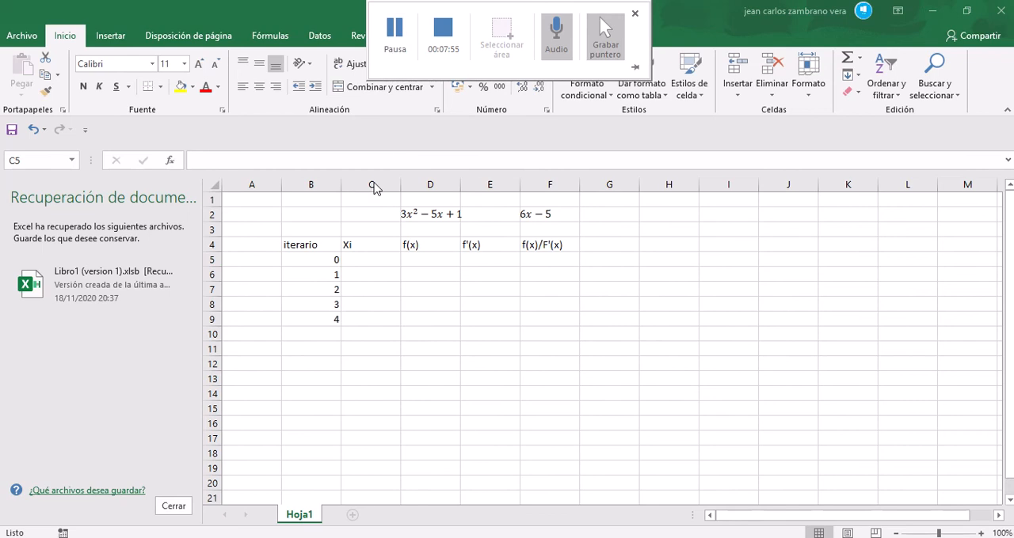
Step: Review the iteration table's headings in row 4: iterario, Xi, f(x), f'(x) and f(x)/F'(x)
{"action": "left_click", "coordinate": [316, 246]}
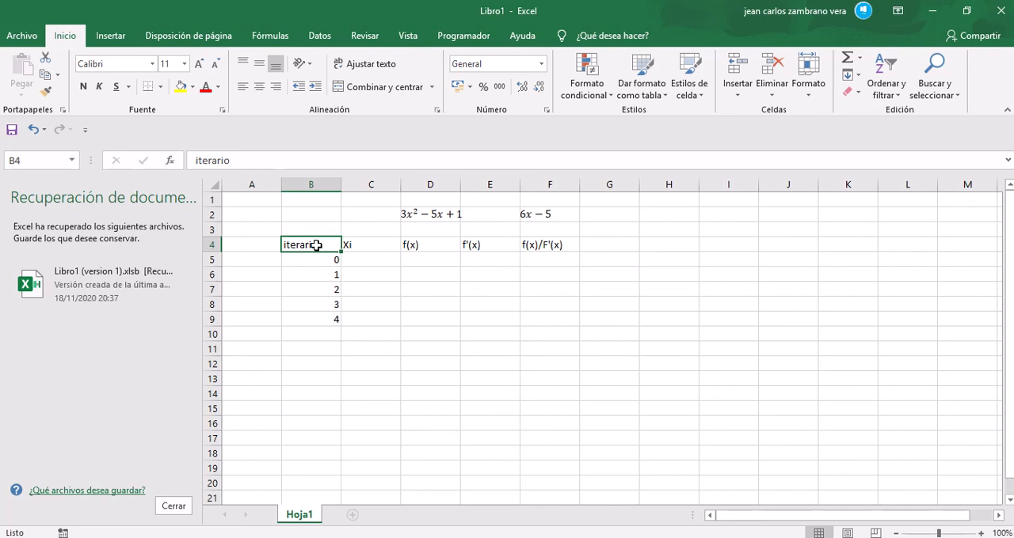
{"action": "left_click", "coordinate": [360, 244]}
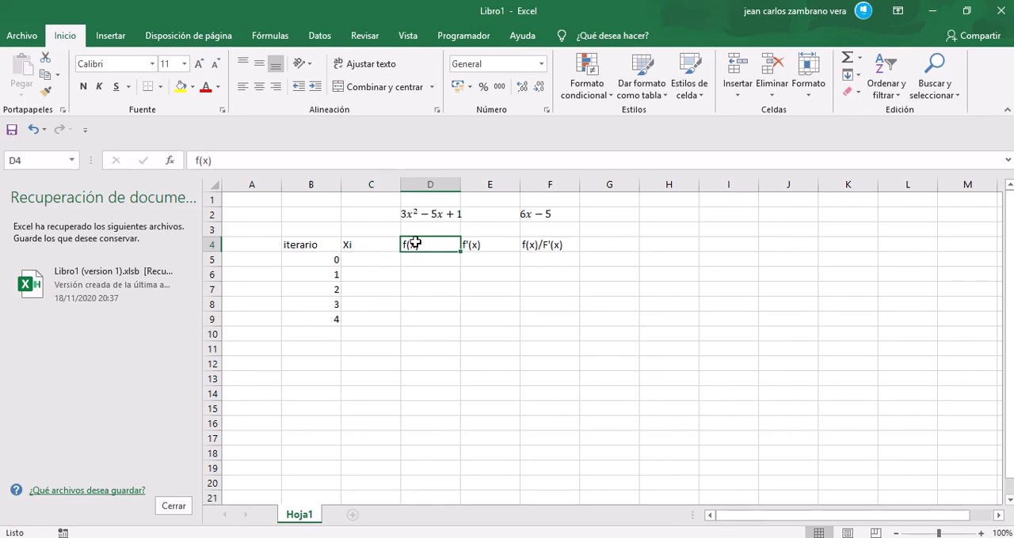
{"action": "left_click", "coordinate": [413, 246]}
{"action": "left_click", "coordinate": [488, 252]}
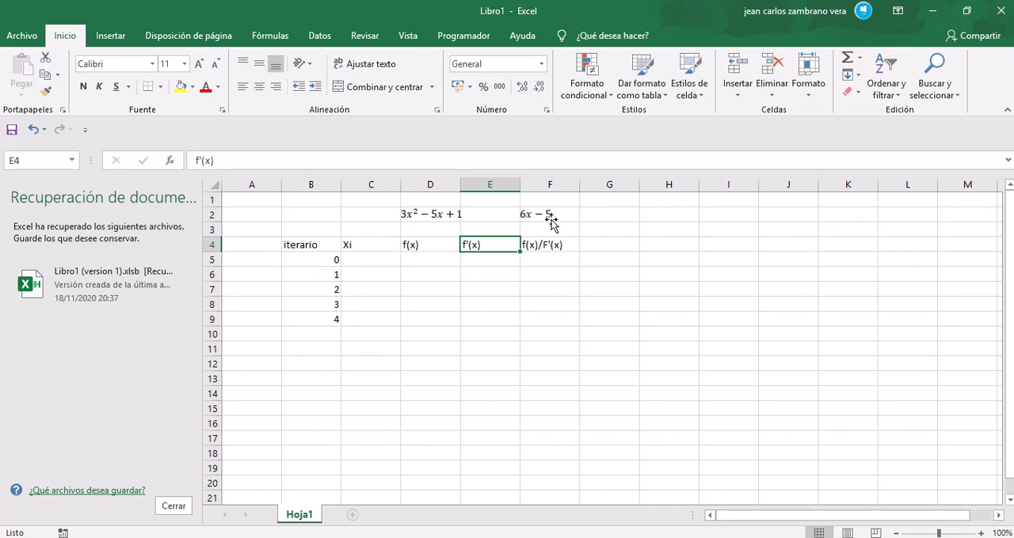
{"action": "left_click", "coordinate": [539, 243]}
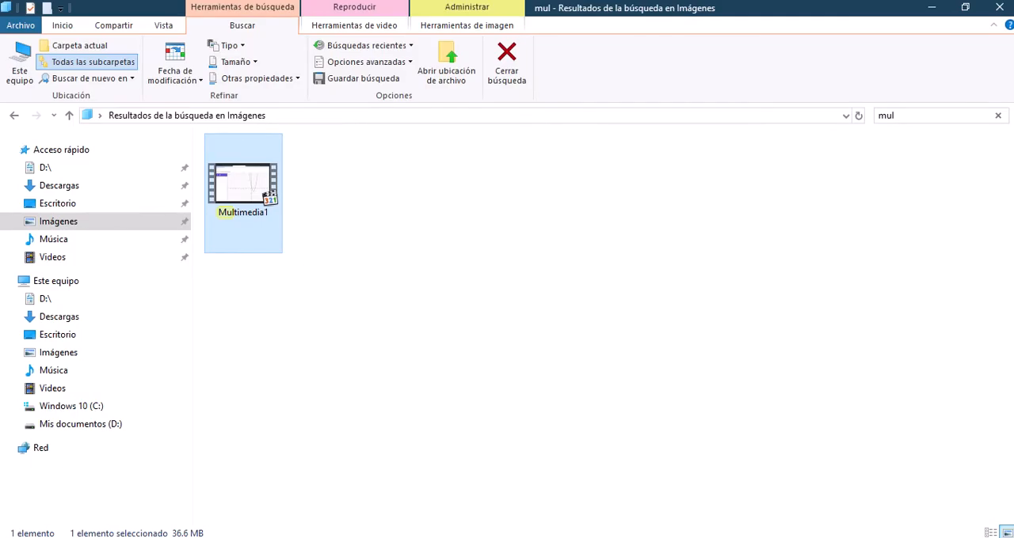
Step: Check the parabola's roots and vertex in the GeoGebra graph and return to the Excel workbook
{"action": "mouse_move", "coordinate": [289, 537]}
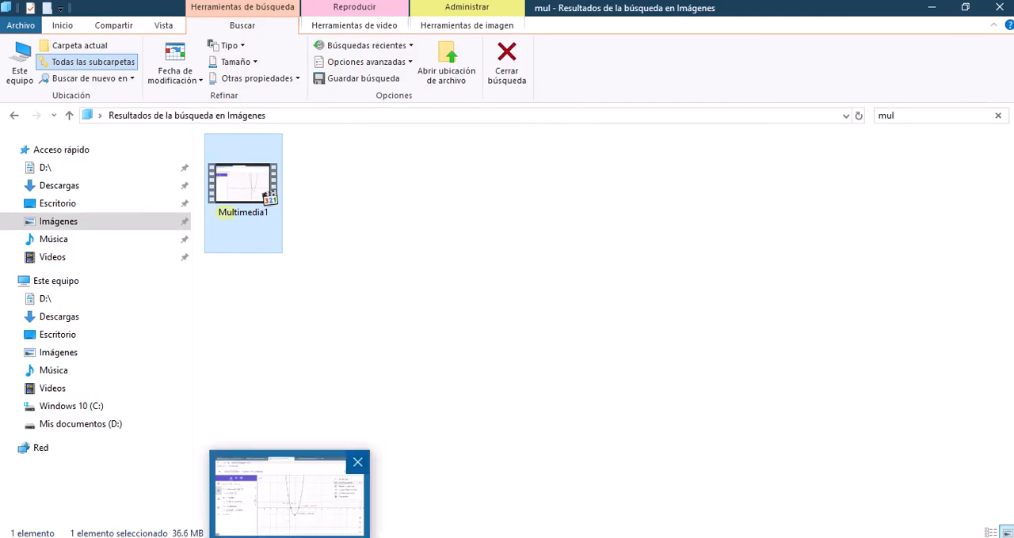
{"action": "left_click", "coordinate": [289, 499]}
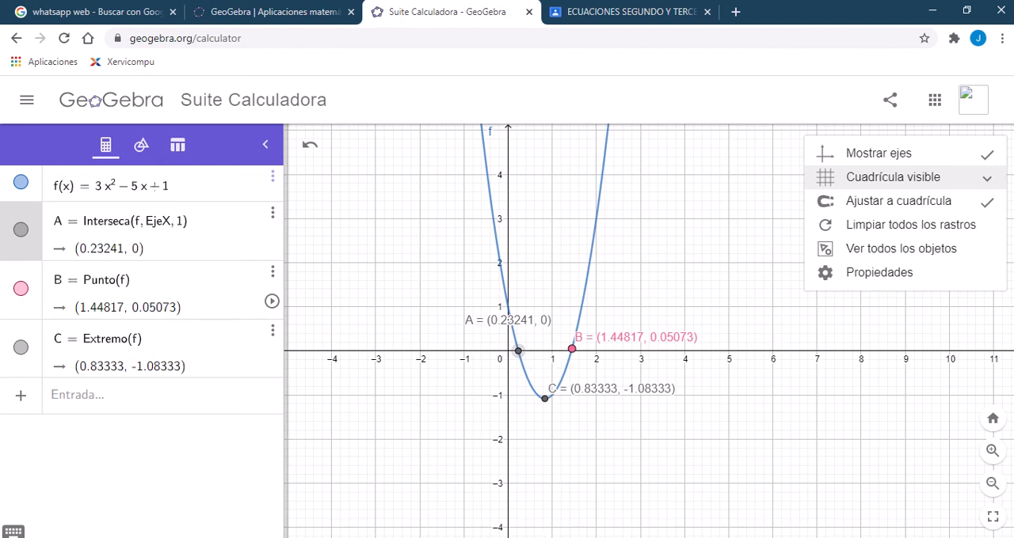
{"action": "key", "text": "alt+Tab"}
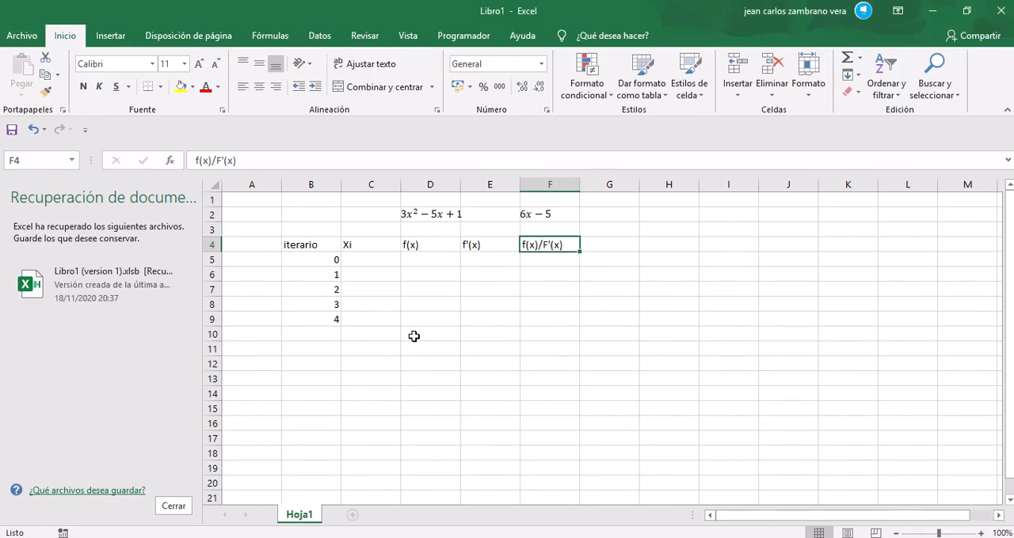
Step: Enter 1 as the starting Xi value for iteration 0 in cell C5
{"action": "left_click", "coordinate": [383, 261]}
{"action": "type", "text": "1"}
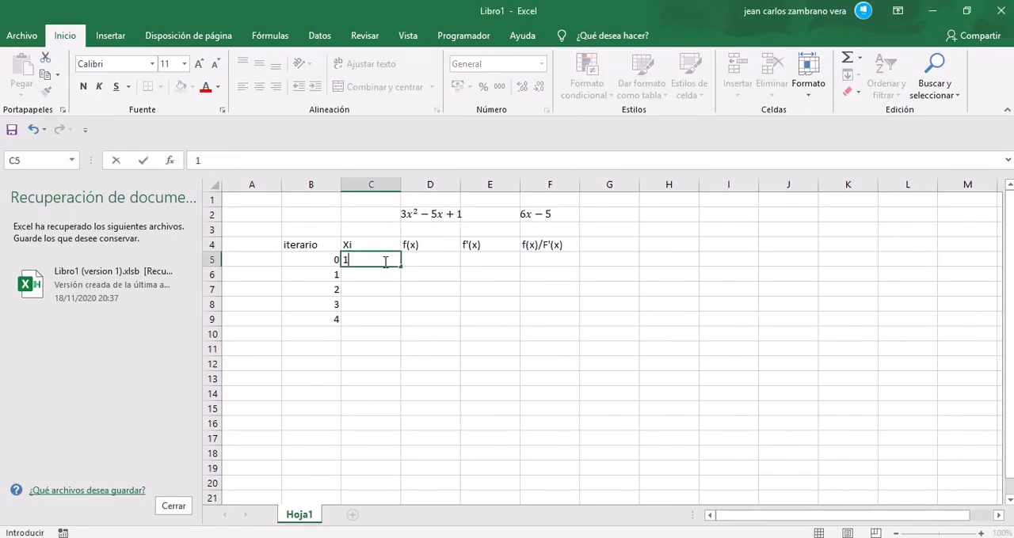
{"action": "left_click", "coordinate": [430, 261]}
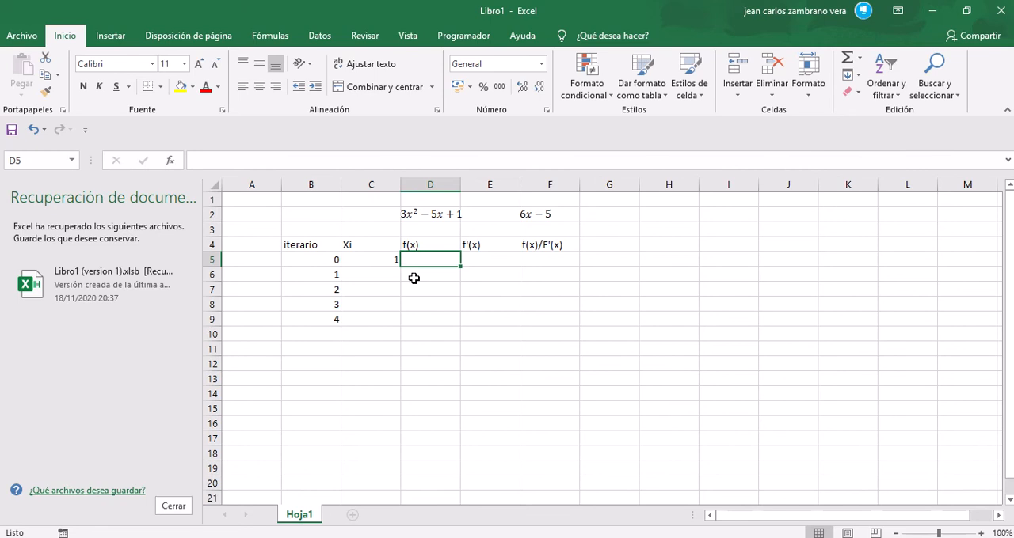
Step: Try to write the squared term of the f(x) formula in cell D5 as =3(C5)(C5)
{"action": "type", "text": "+="}
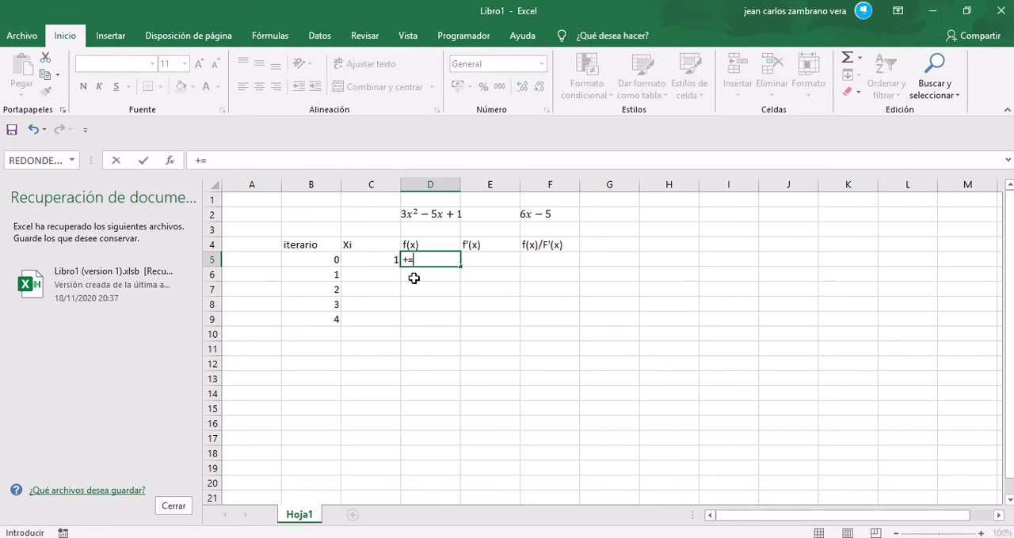
{"action": "key", "text": "BackSpace"}
{"action": "type", "text": "=3("}
{"action": "left_click", "coordinate": [386, 260]}
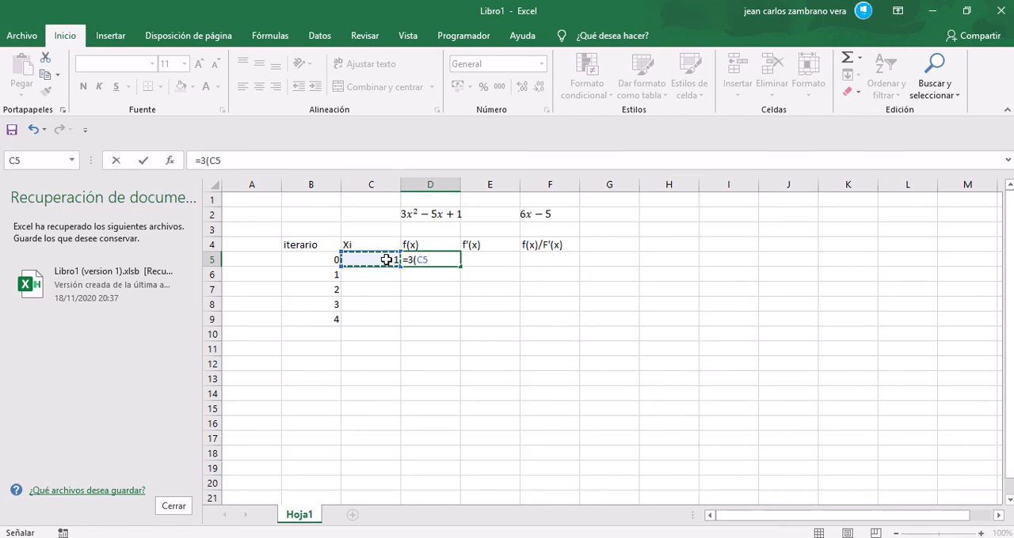
{"action": "type", "text": ")"}
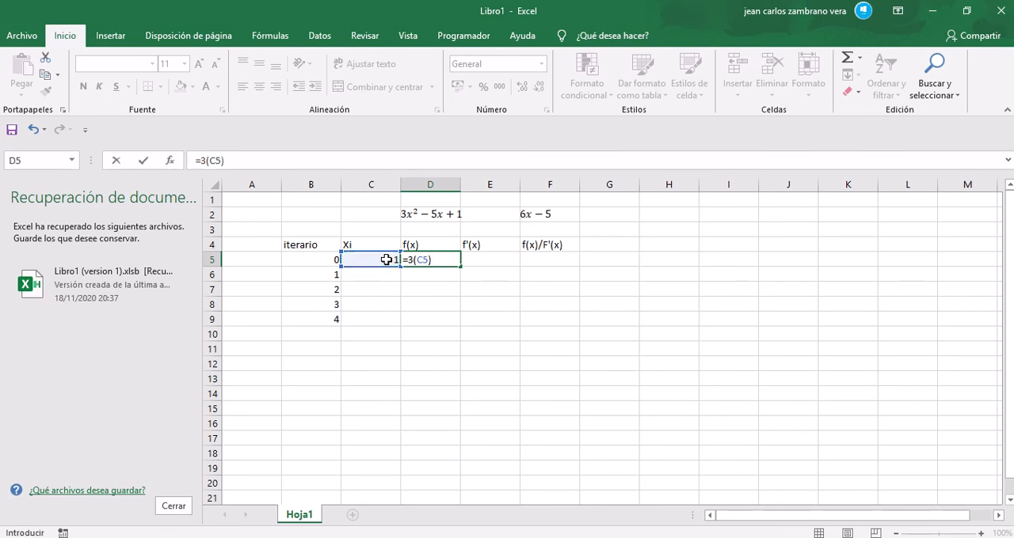
{"action": "type", "text": "^2"}
{"action": "key", "text": "BackSpace"}
{"action": "key", "text": "BackSpace"}
{"action": "type", "text": "("}
{"action": "left_click", "coordinate": [377, 259]}
{"action": "type", "text": ")"}
{"action": "mouse_move", "coordinate": [498, 4]}
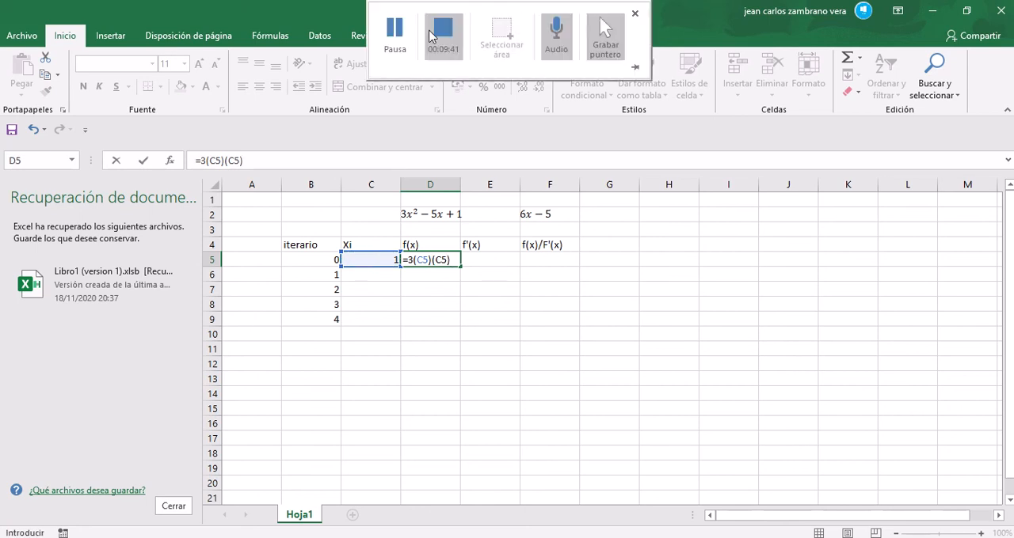
{"action": "left_click", "coordinate": [402, 41]}
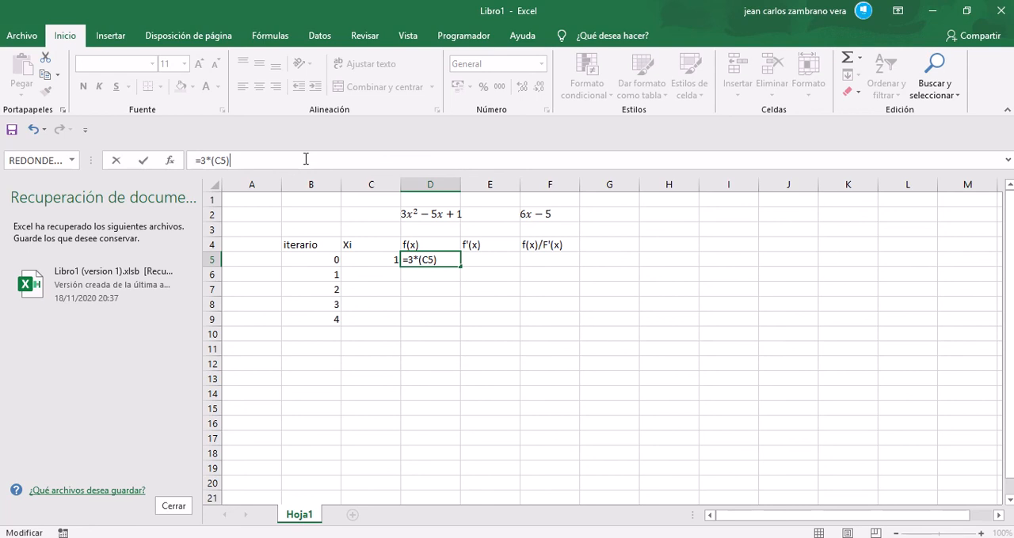
Step: Extend the f(x) formula in cell D5 to =3*(C5)*(C5)-5(C5)+1 and decline the proposed correction
{"action": "type", "text": "*"}
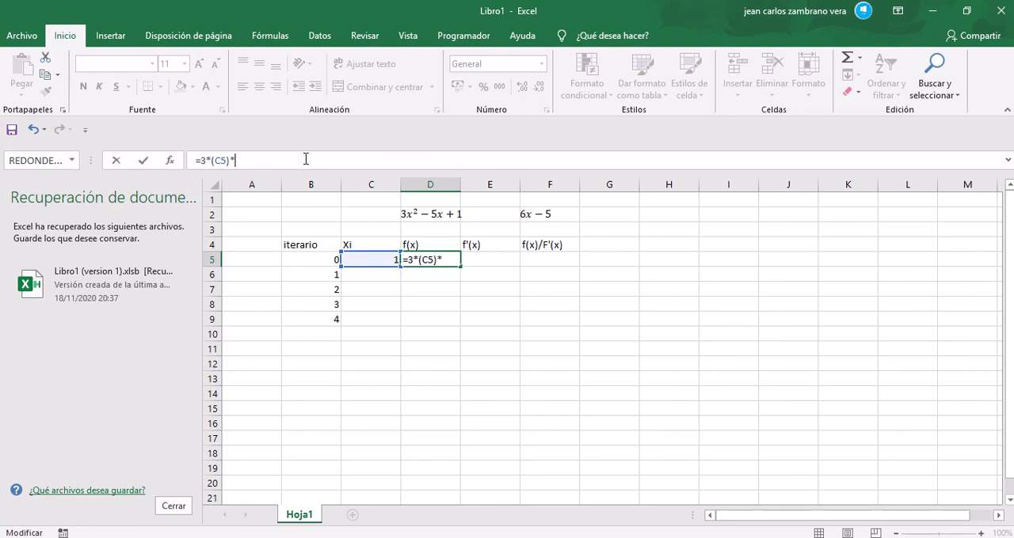
{"action": "type", "text": "("}
{"action": "left_click", "coordinate": [379, 263]}
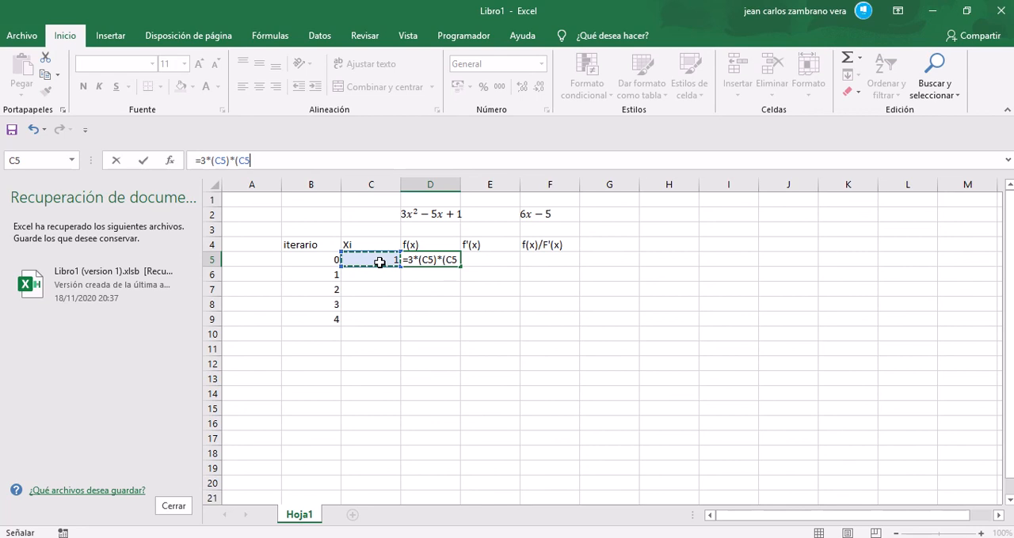
{"action": "type", "text": ")"}
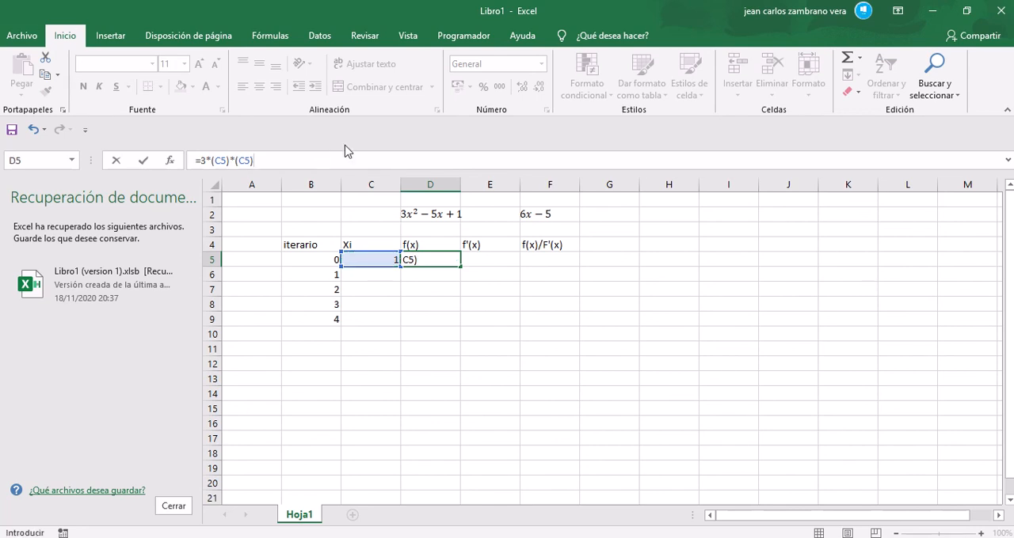
{"action": "type", "text": "-5("}
{"action": "left_click", "coordinate": [380, 262]}
{"action": "type", "text": ")"}
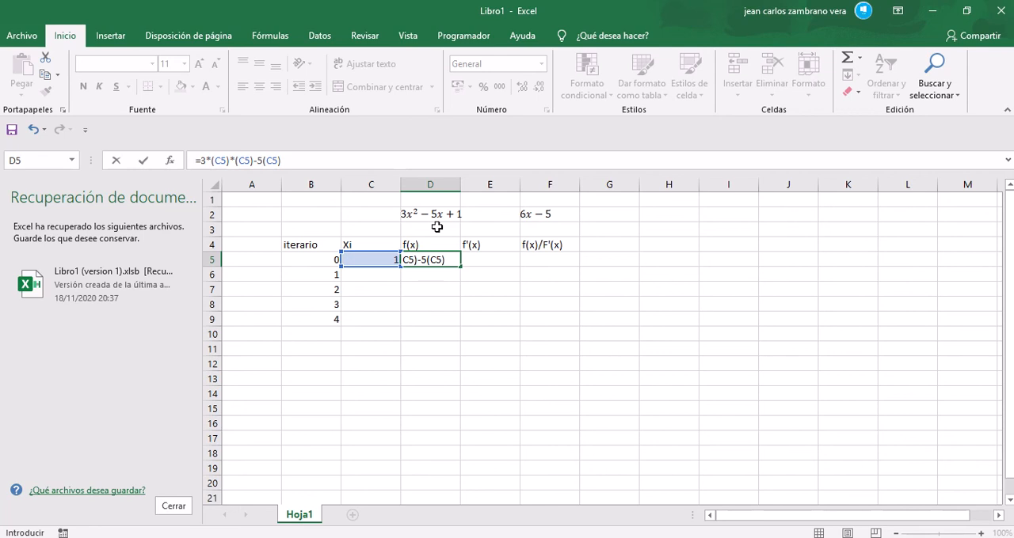
{"action": "type", "text": "+1"}
{"action": "key", "text": "Return"}
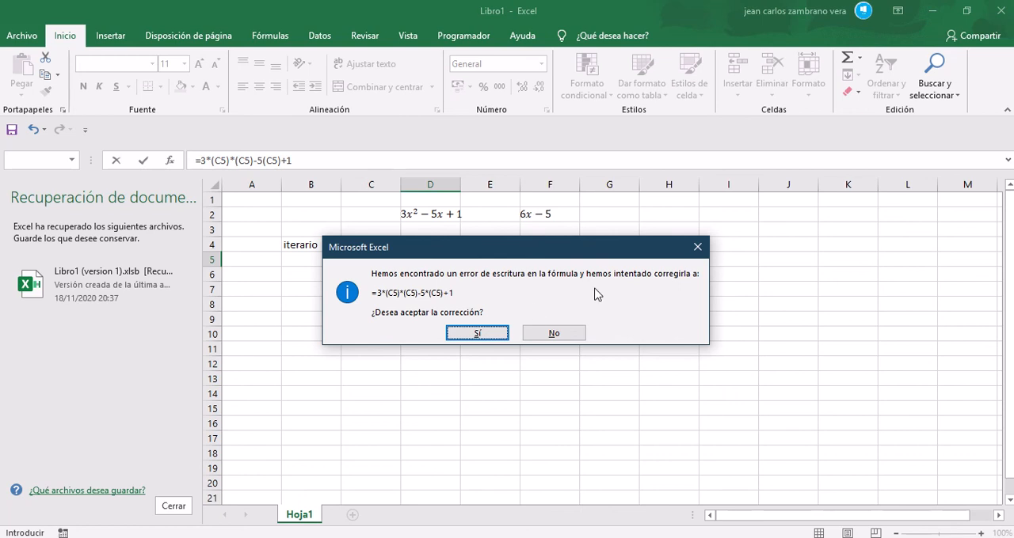
{"action": "left_click", "coordinate": [698, 247]}
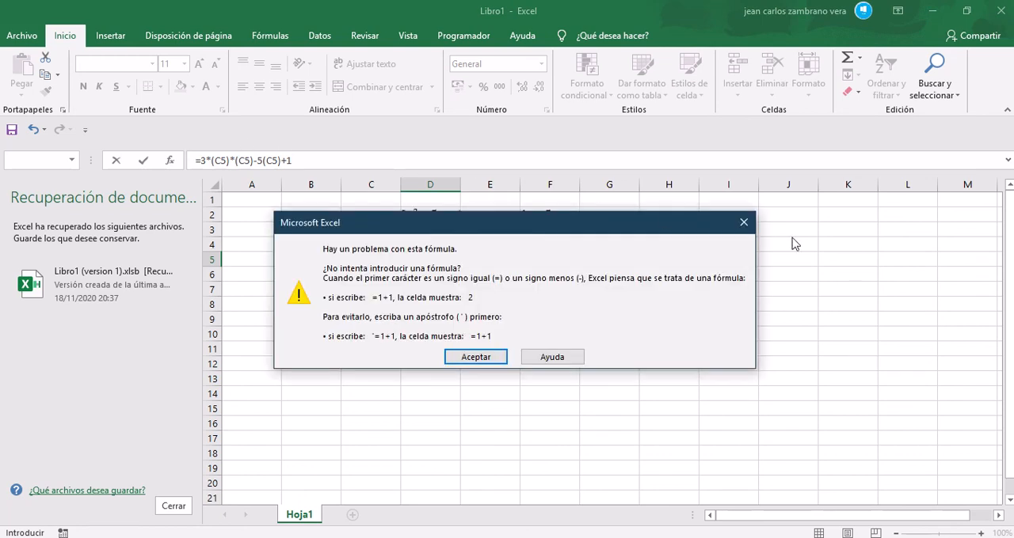
{"action": "left_click", "coordinate": [743, 222]}
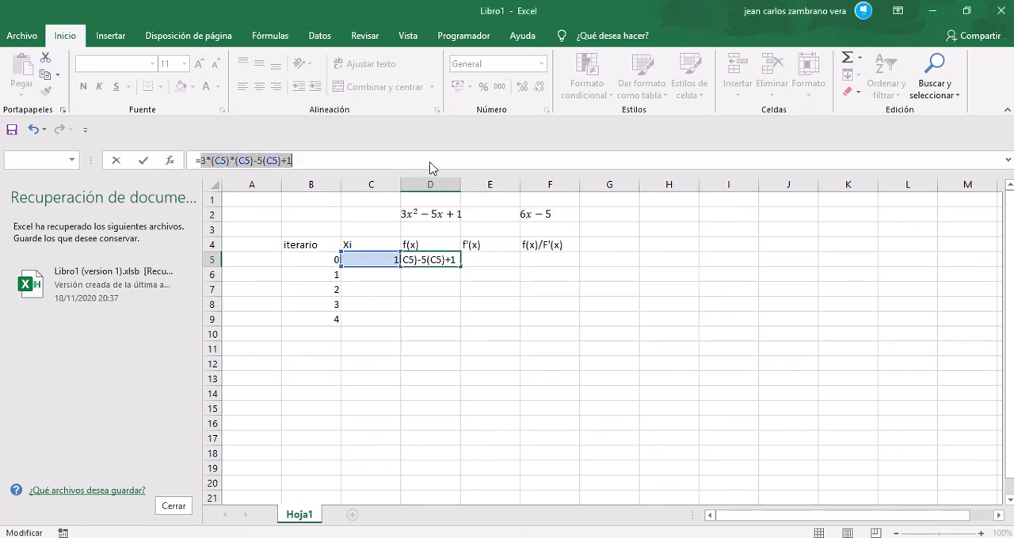
Step: Add the missing multiplication sign after the 5 so that cell D5 contains =3*(C5)*(C5)-5*(C5)+1
{"action": "left_click", "coordinate": [262, 160]}
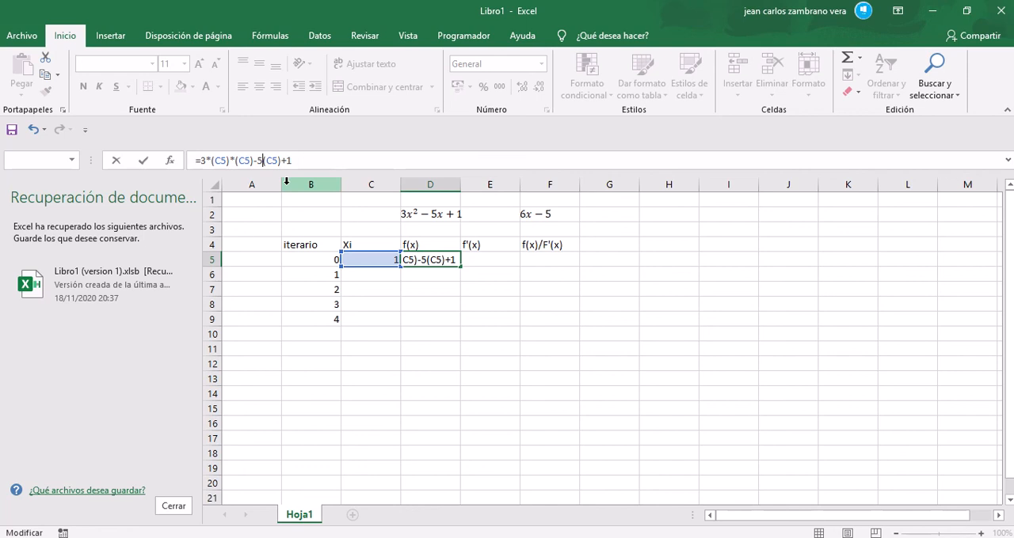
{"action": "type", "text": "*"}
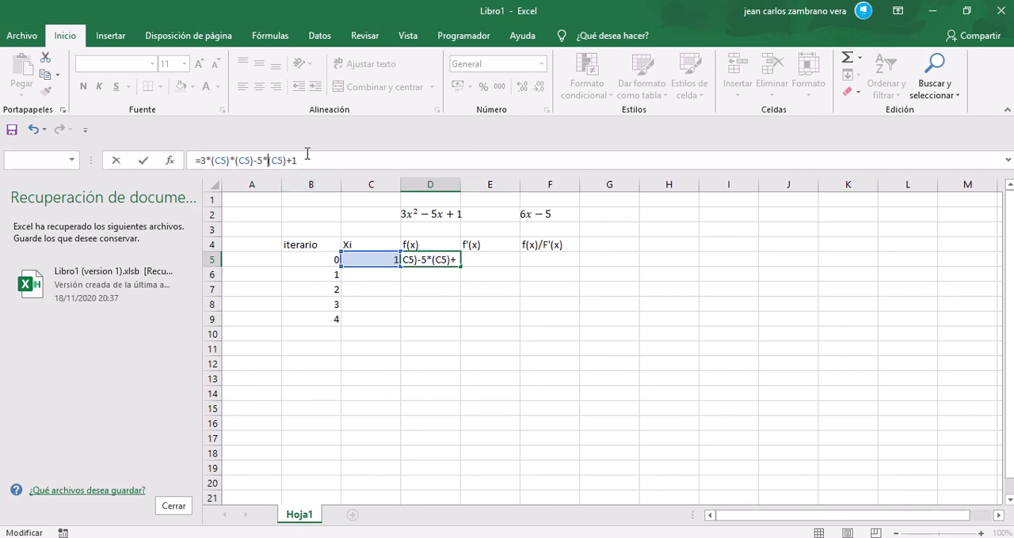
{"action": "key", "text": "Return"}
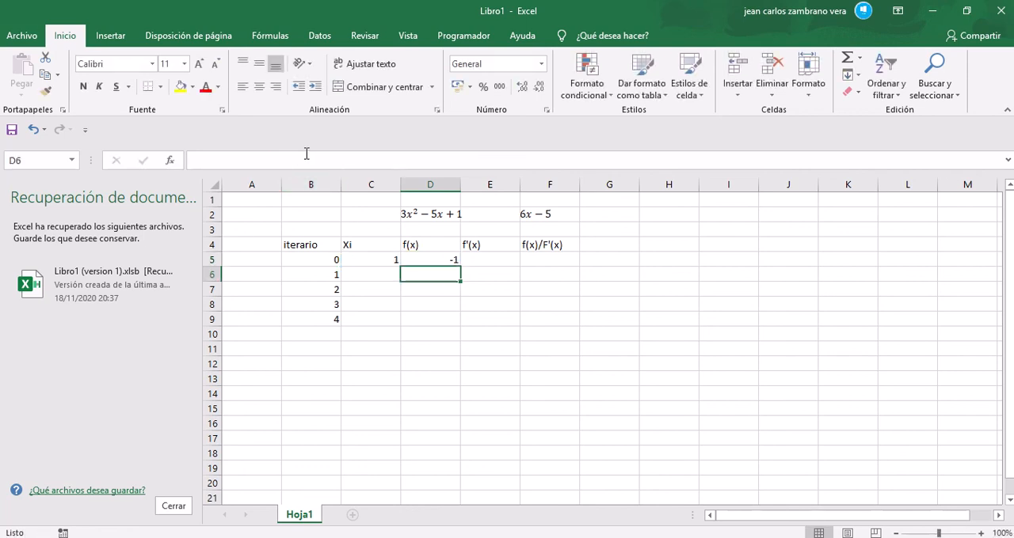
{"action": "left_click", "coordinate": [452, 258]}
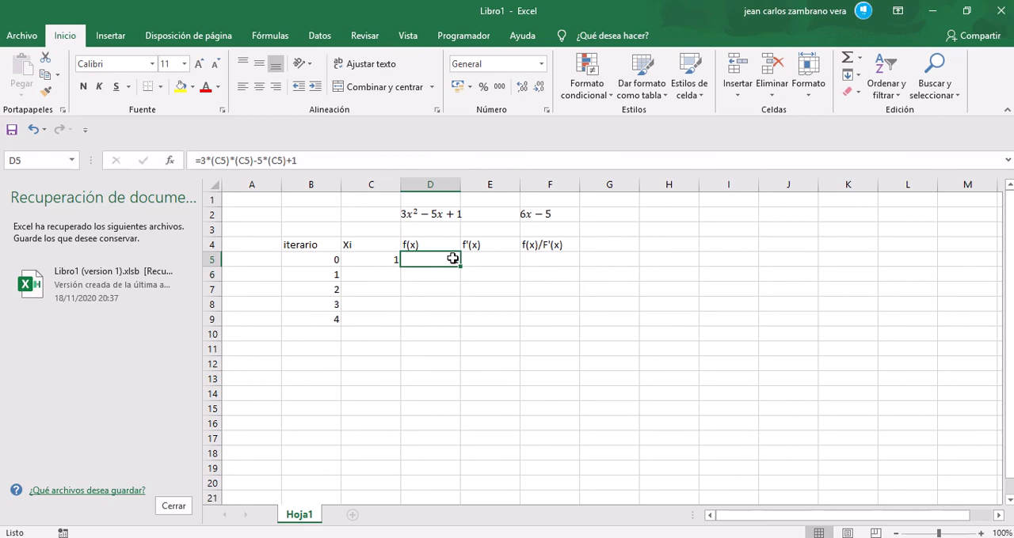
Step: Enter the derivative formula =6*(C5)-5 in cell E5 under f'(x), accepting the proposed correction
{"action": "left_click", "coordinate": [496, 261]}
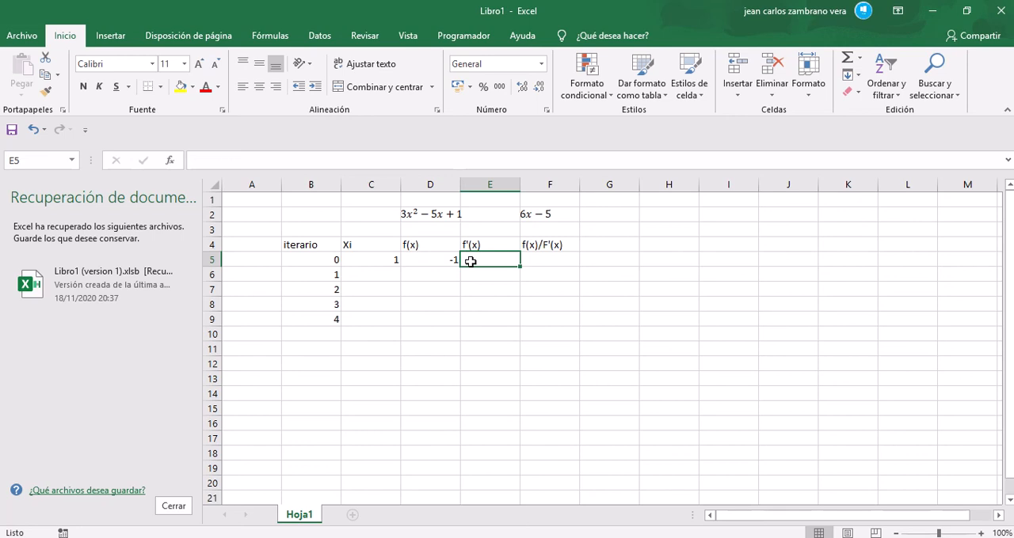
{"action": "left_click", "coordinate": [363, 258]}
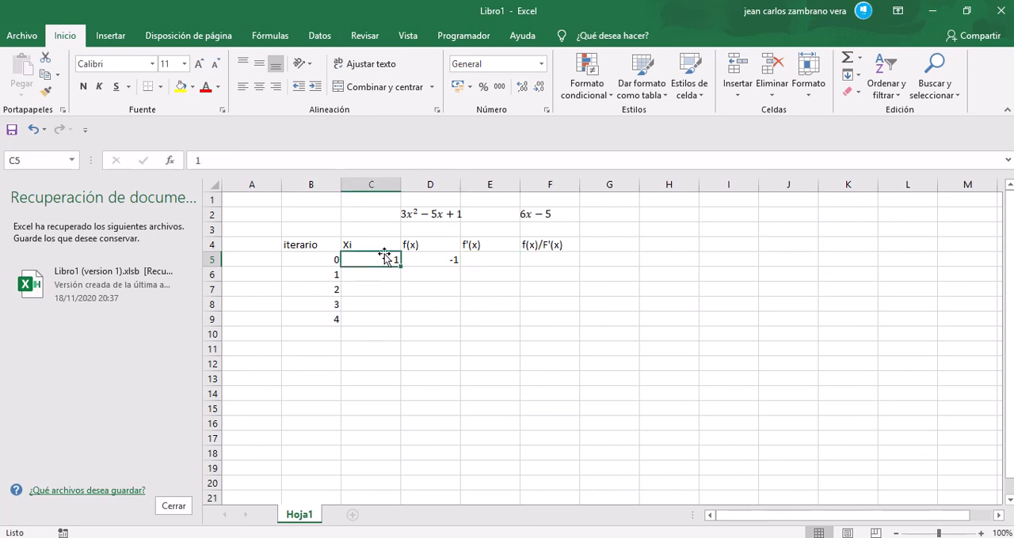
{"action": "left_click", "coordinate": [490, 263]}
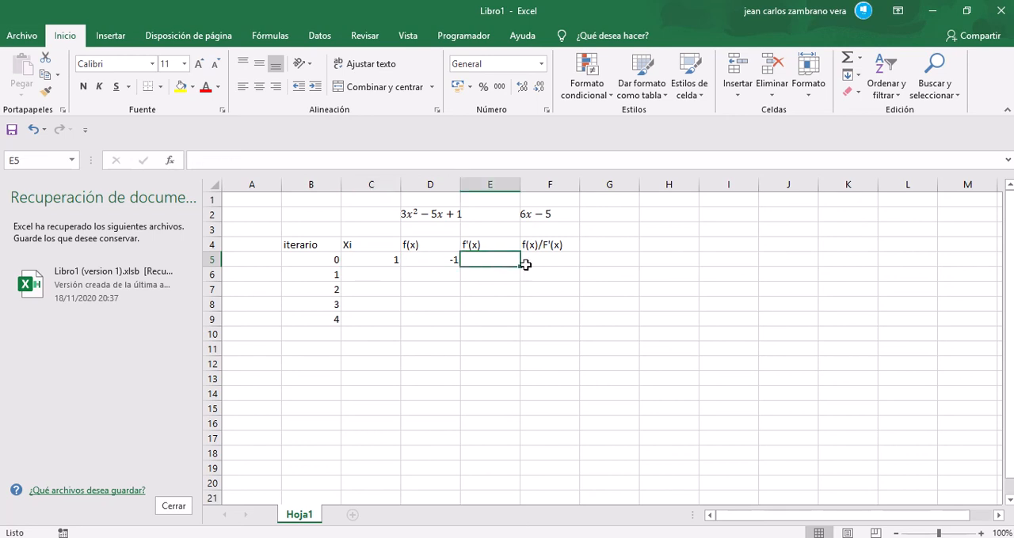
{"action": "type", "text": "6"}
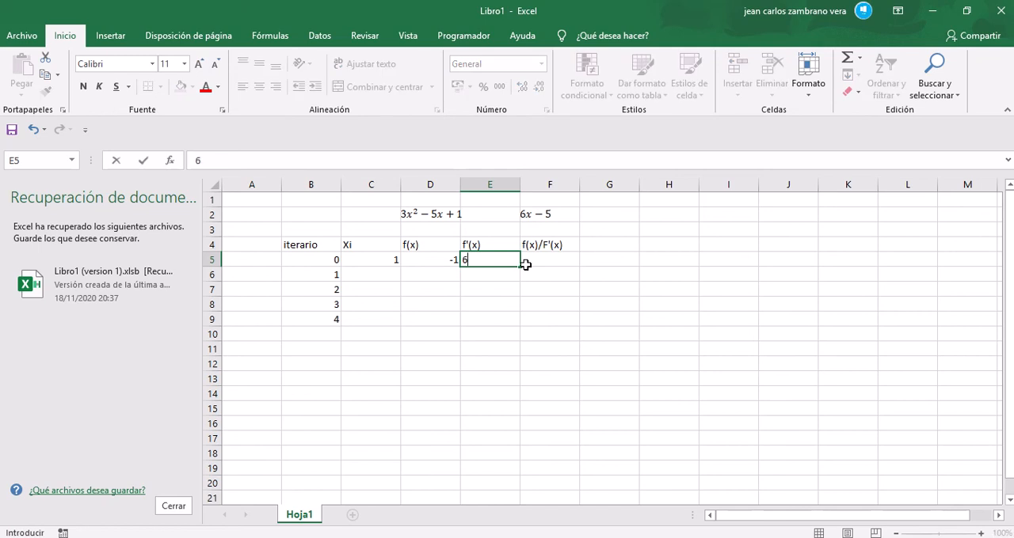
{"action": "key", "text": "BackSpace"}
{"action": "type", "text": "+"}
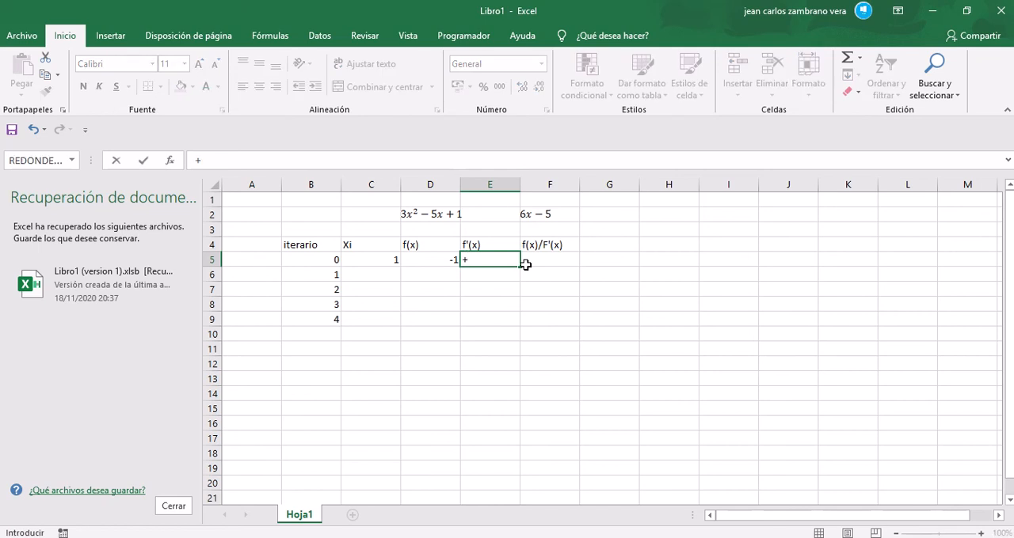
{"action": "key", "text": "BackSpace"}
{"action": "type", "text": "=6("}
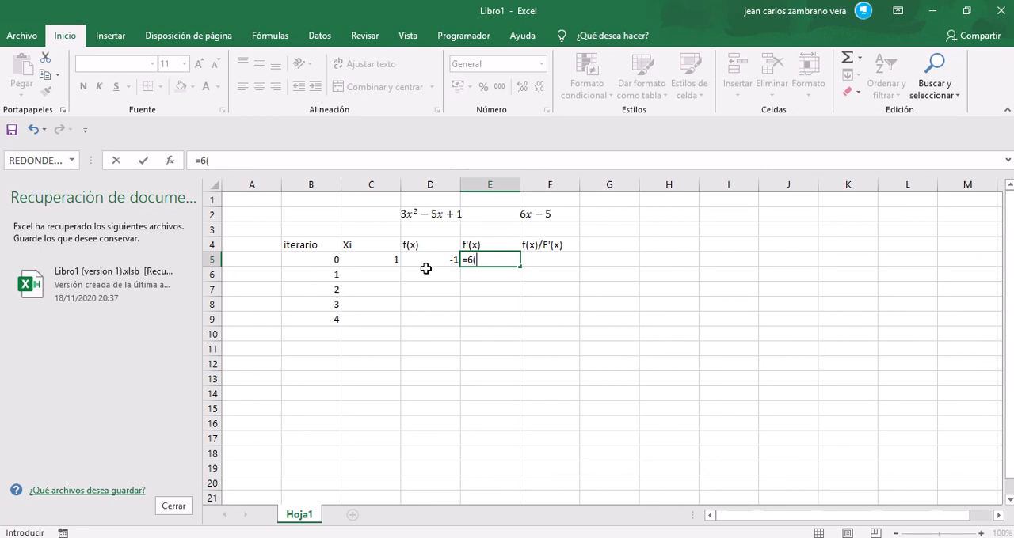
{"action": "left_click", "coordinate": [380, 256]}
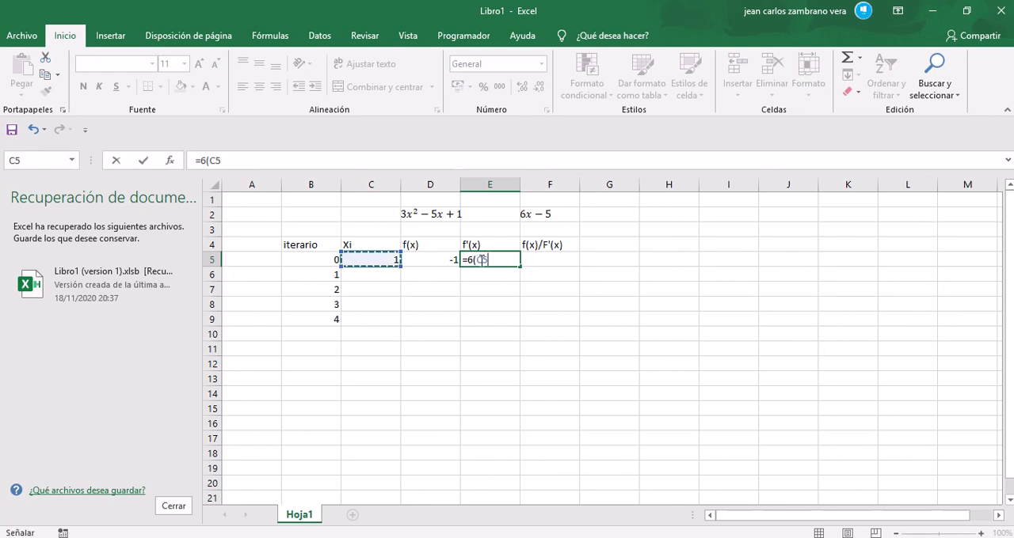
{"action": "type", "text": ")"}
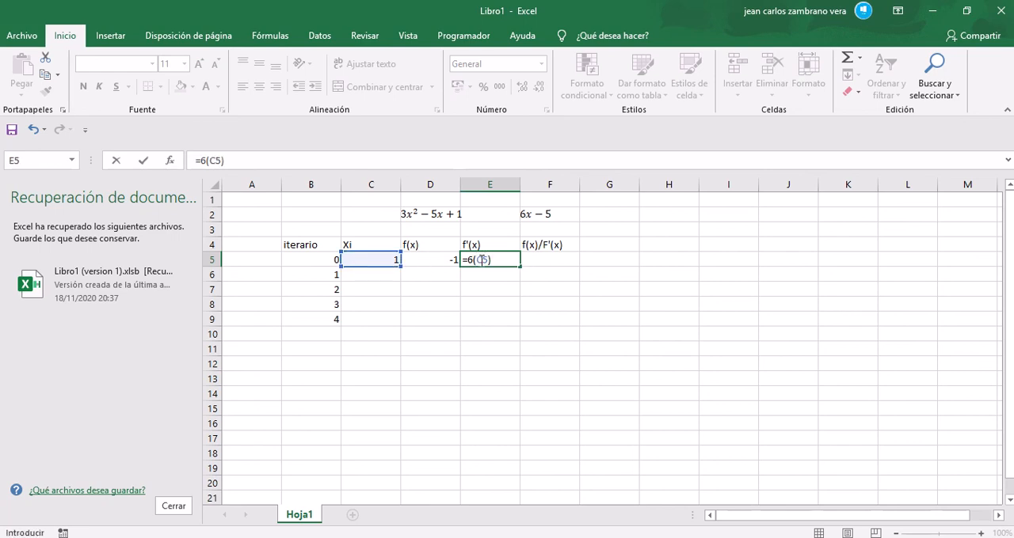
{"action": "type", "text": "-5"}
{"action": "key", "text": "Return"}
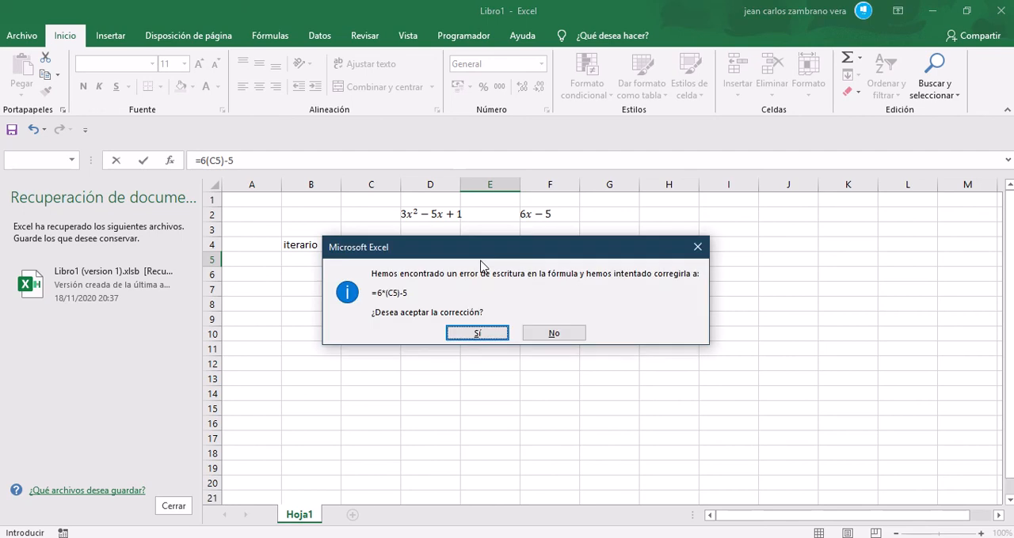
{"action": "left_click", "coordinate": [478, 333]}
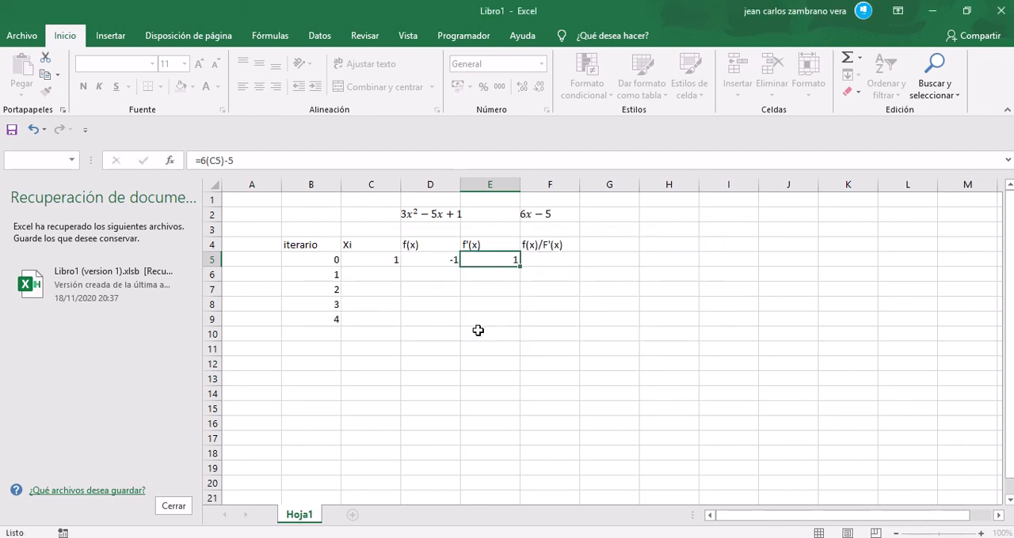
{"action": "left_click", "coordinate": [497, 263]}
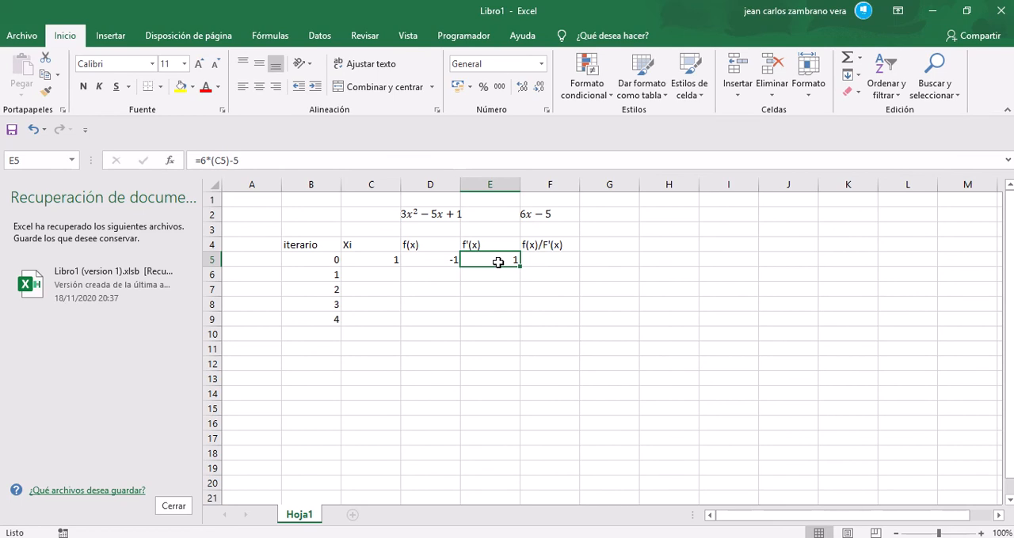
Step: Enter the quotient formula =D5/E5 in cell F5 under f(x)/F'(x)
{"action": "left_click", "coordinate": [545, 260]}
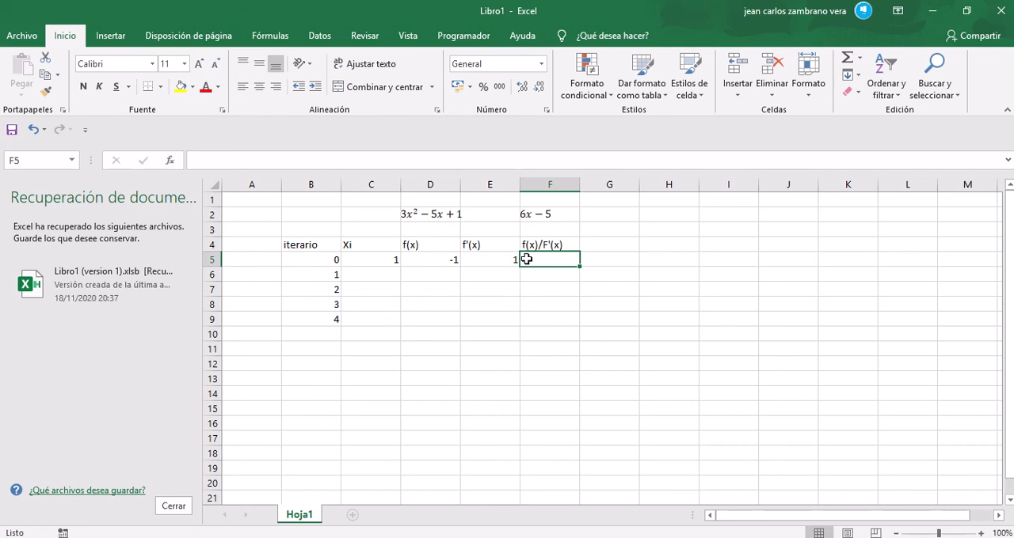
{"action": "type", "text": "="}
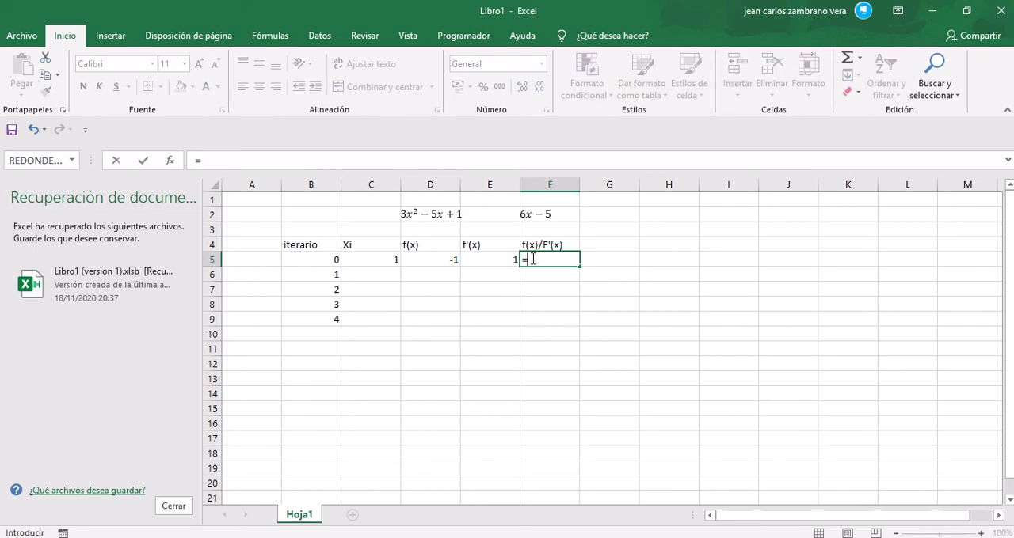
{"action": "left_click", "coordinate": [445, 260]}
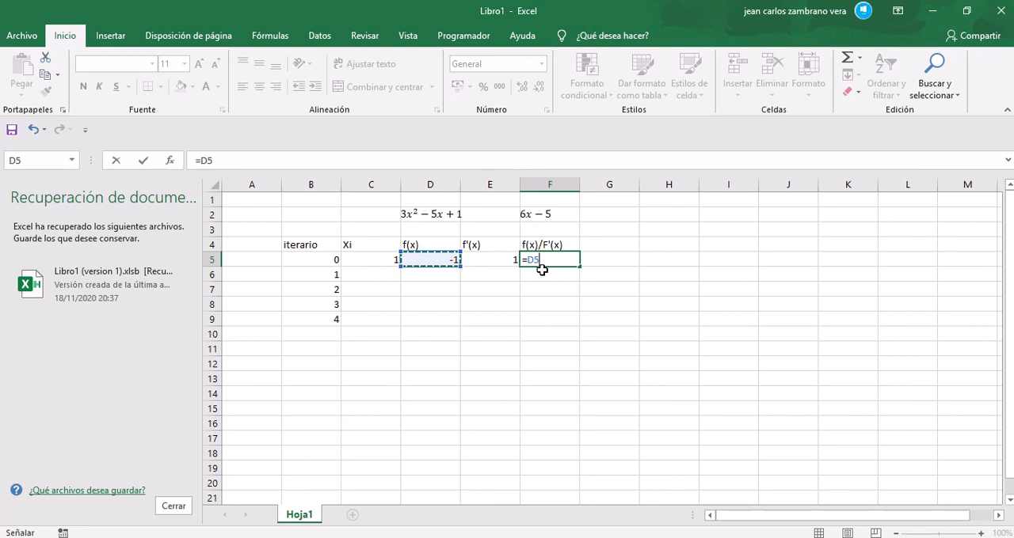
{"action": "mouse_move", "coordinate": [410, 7]}
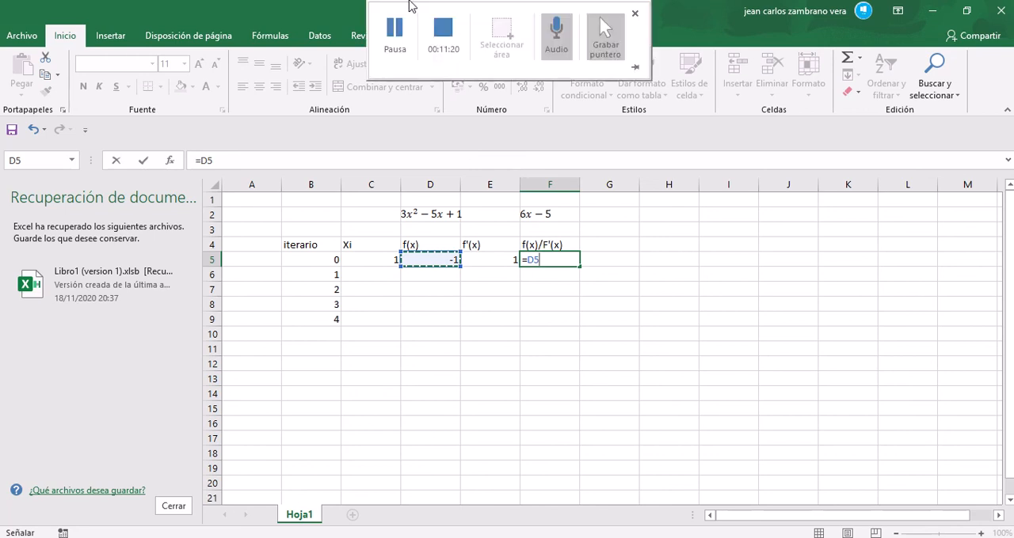
{"action": "type", "text": "/"}
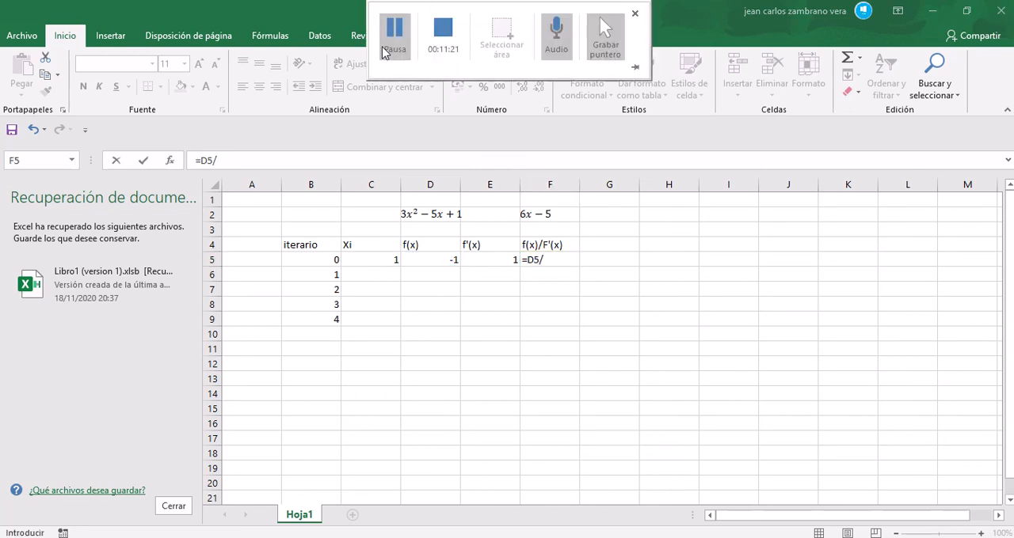
{"action": "left_click", "coordinate": [555, 258]}
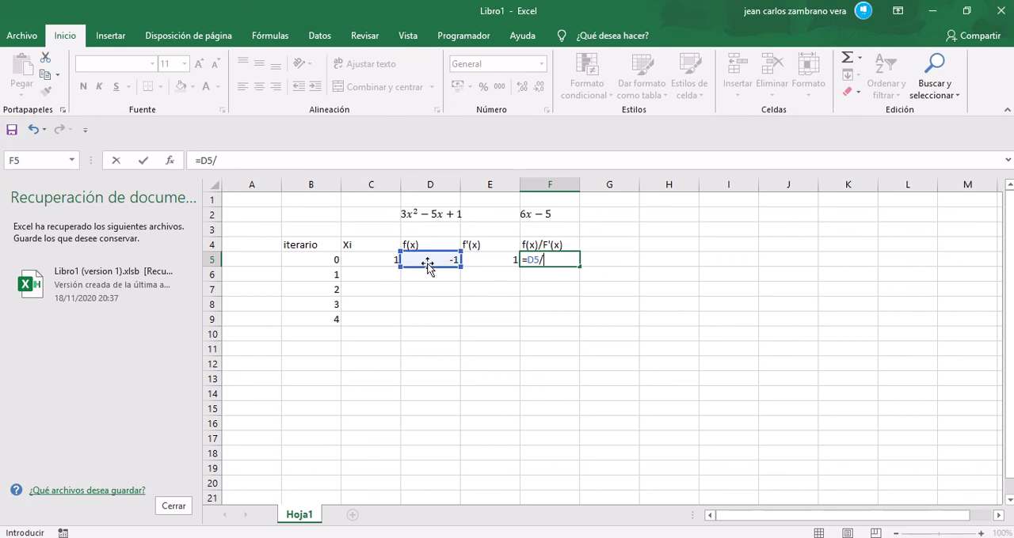
{"action": "left_click", "coordinate": [494, 260]}
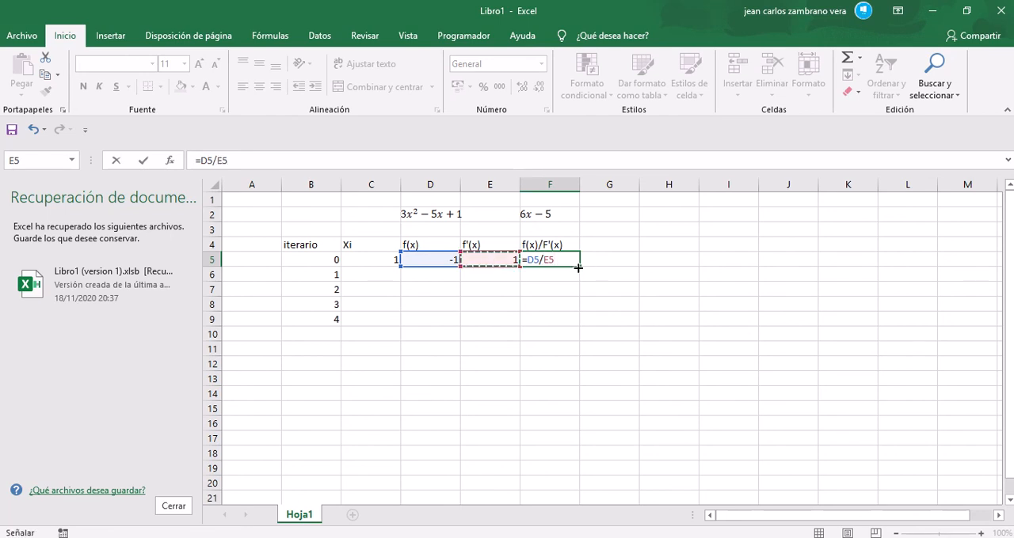
{"action": "key", "text": "Return"}
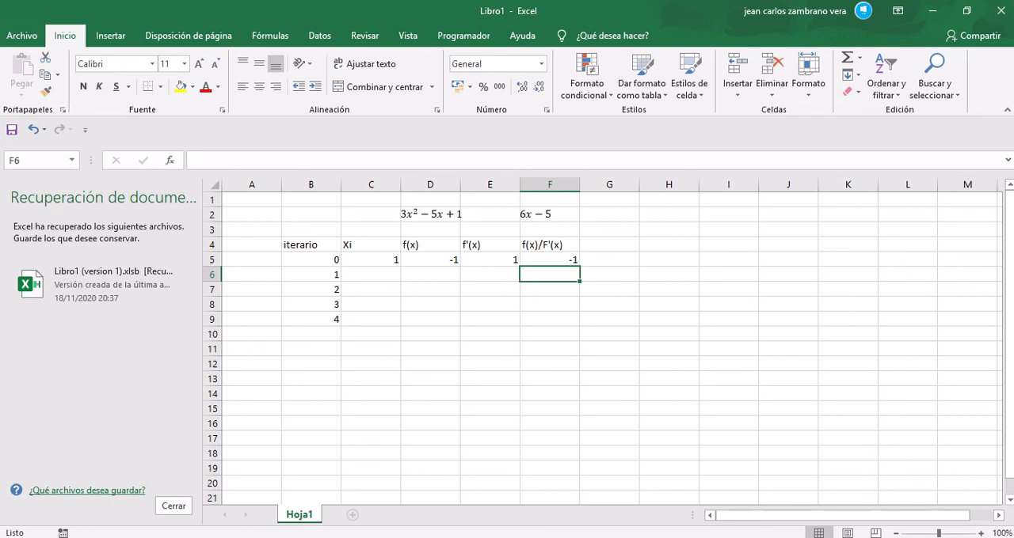
Step: Switch to the Word document to review the METODO RAPHSON formula for the next Xi, and return to the Excel workbook
{"action": "mouse_move", "coordinate": [531, 537]}
{"action": "left_click", "coordinate": [537, 502]}
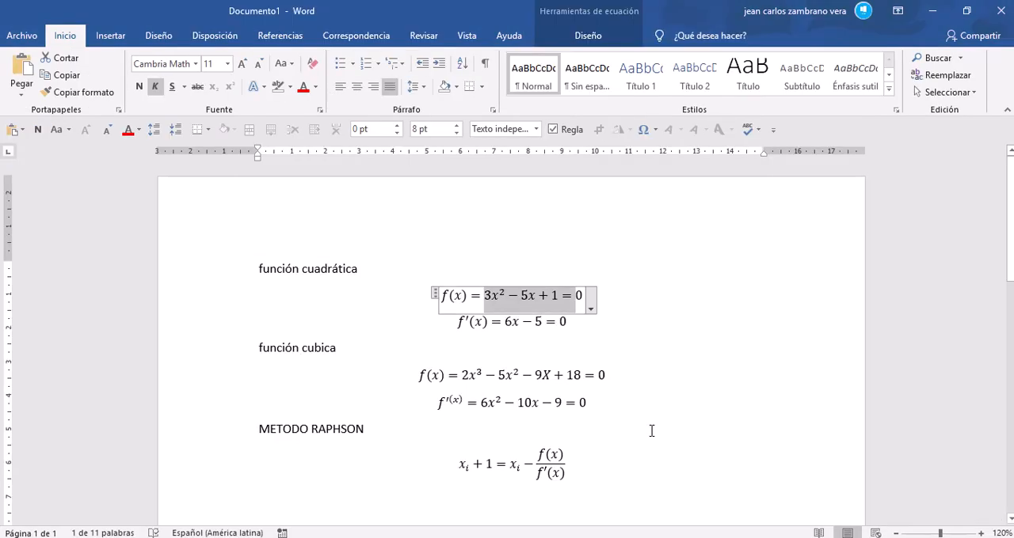
{"action": "left_click", "coordinate": [602, 455]}
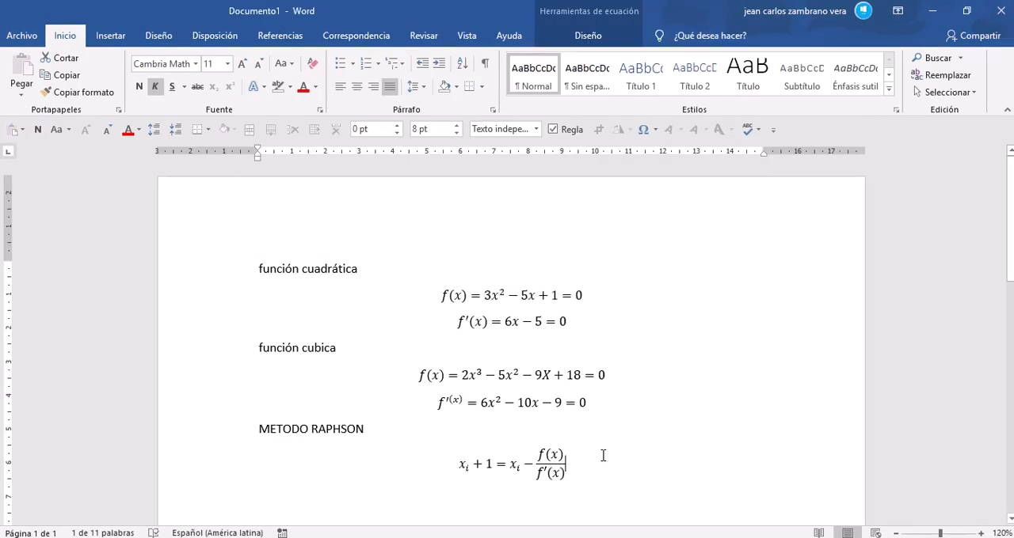
{"action": "left_click", "coordinate": [522, 462]}
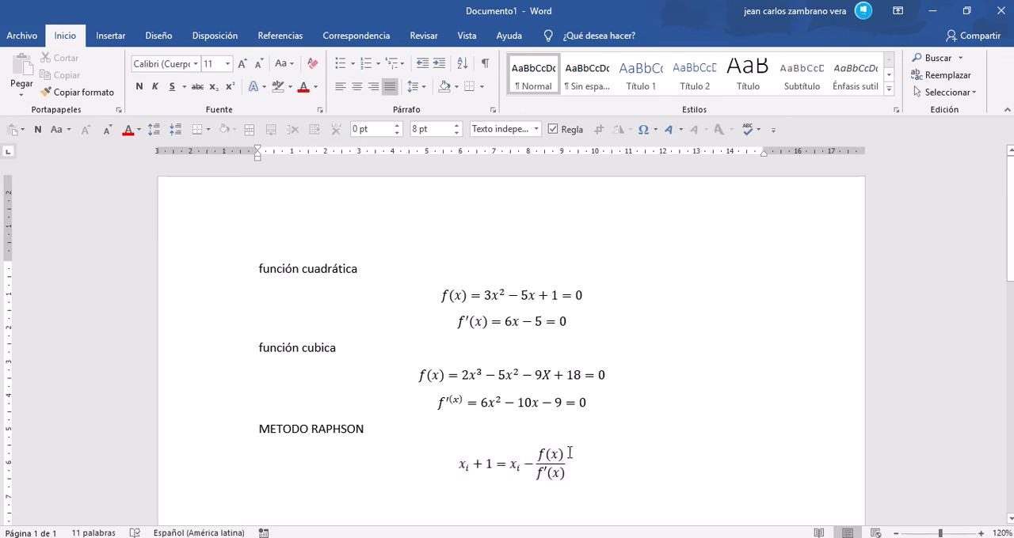
{"action": "left_click", "coordinate": [561, 462]}
{"action": "mouse_move", "coordinate": [409, 537]}
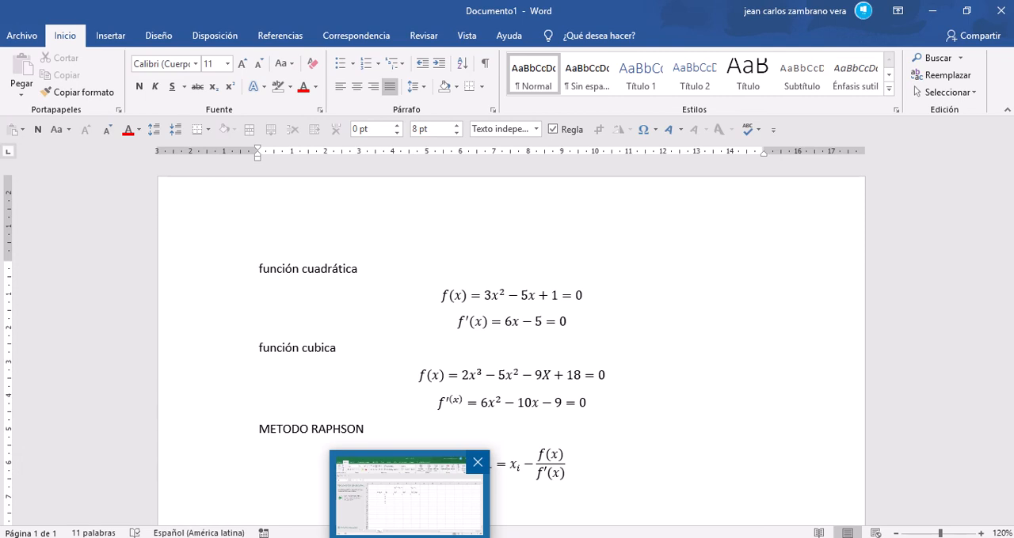
{"action": "left_click", "coordinate": [409, 537]}
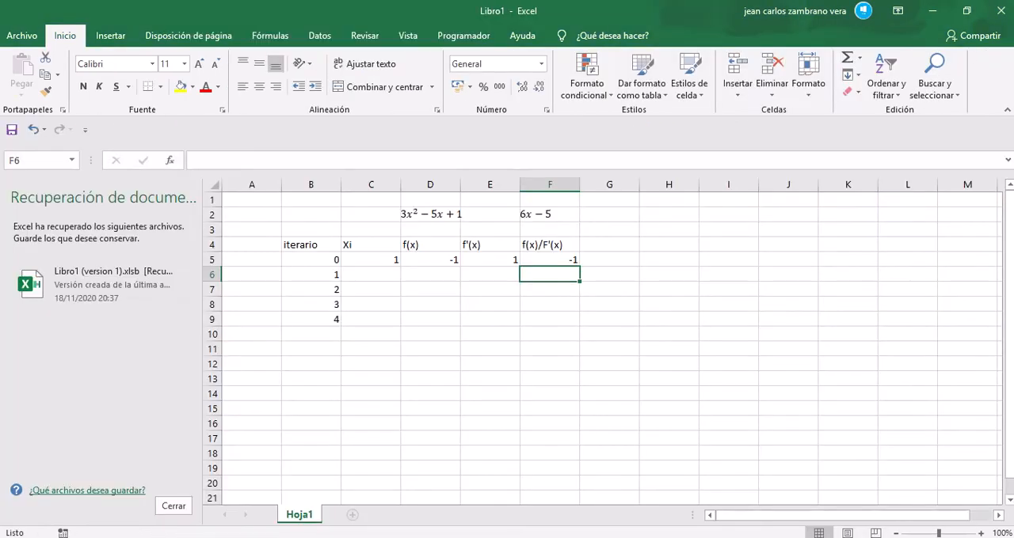
Step: Enter the next-iteration formula =C5-F5 in cell C6 under Xi
{"action": "left_click", "coordinate": [385, 274]}
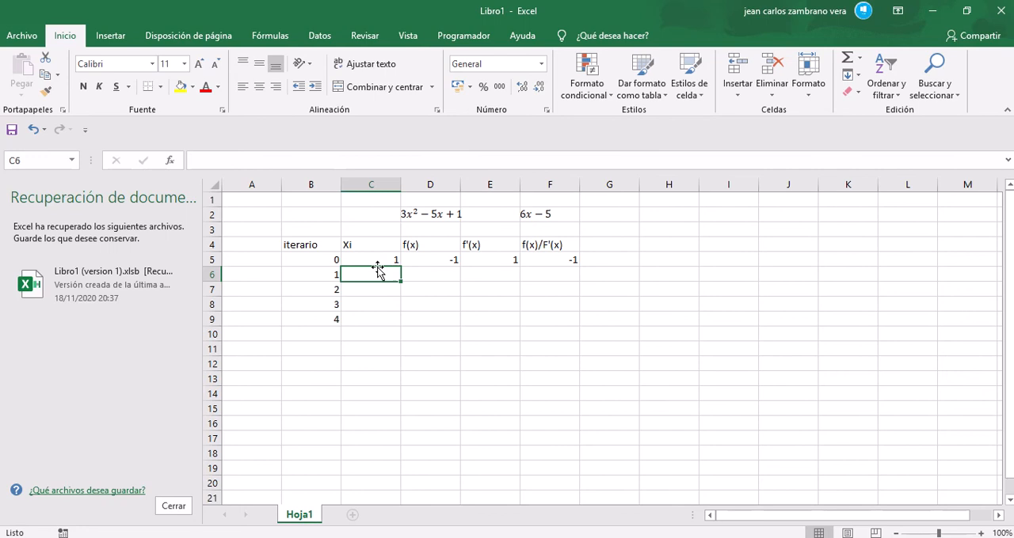
{"action": "type", "text": "="}
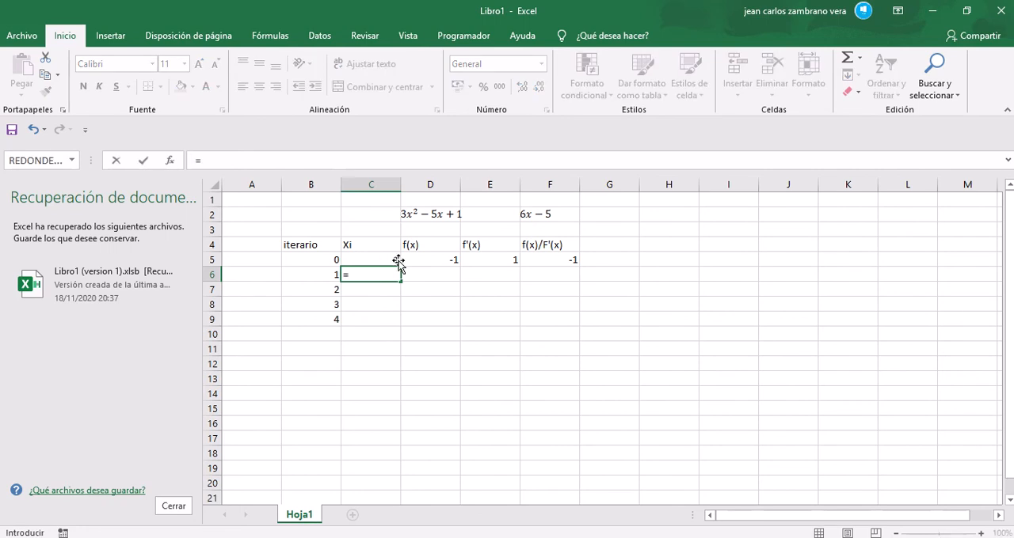
{"action": "left_click", "coordinate": [395, 261]}
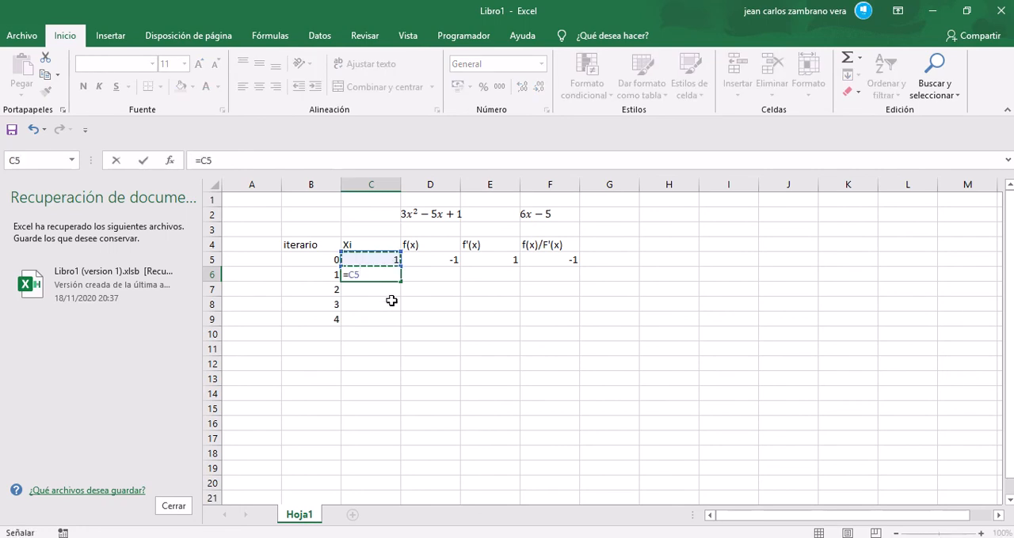
{"action": "type", "text": "-"}
{"action": "left_click", "coordinate": [539, 258]}
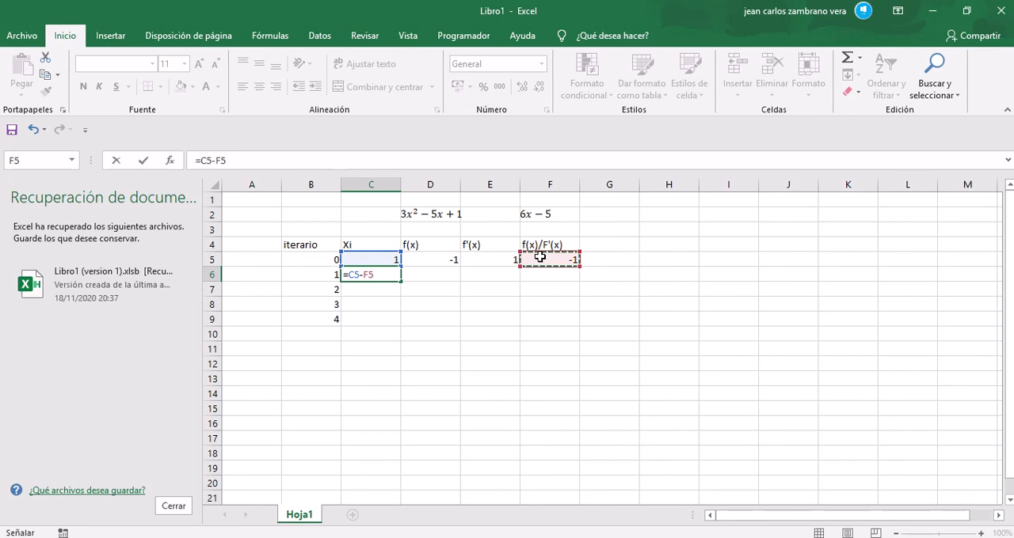
{"action": "key", "text": "Return"}
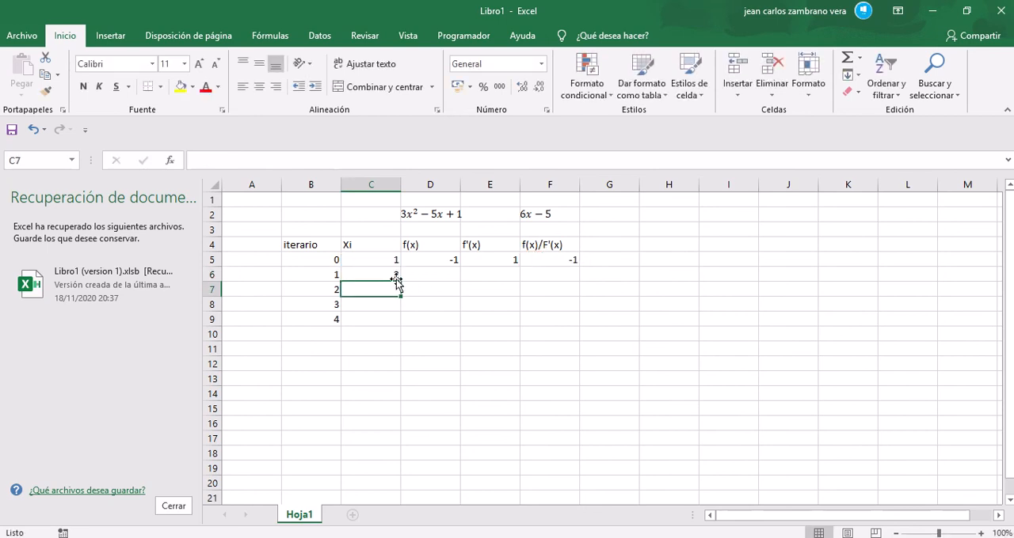
Step: Try to fill the first iteration row, C5:F5, down through row 18
{"action": "left_click_drag", "start_coordinate": [380, 261], "coordinate": [583, 453]}
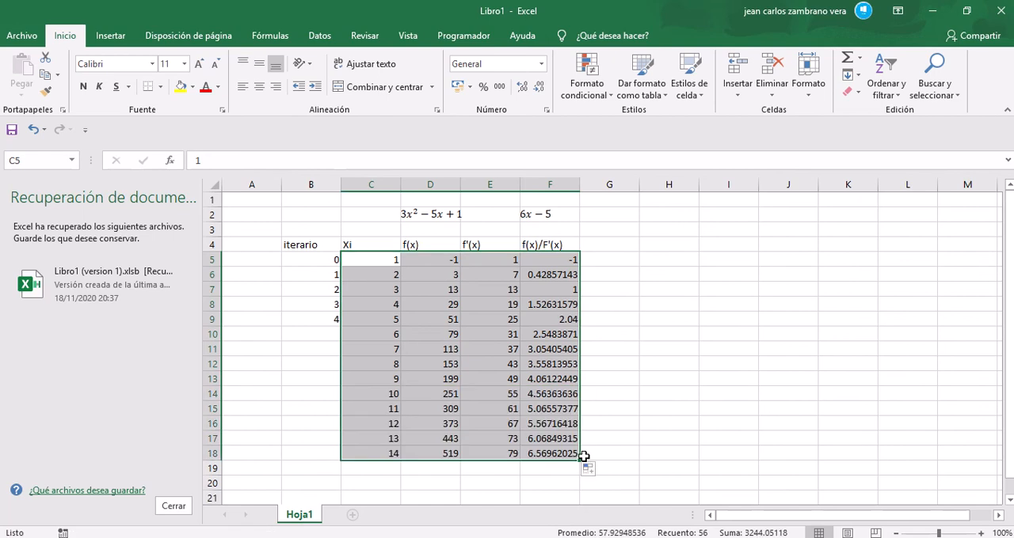
{"action": "mouse_move", "coordinate": [470, 7]}
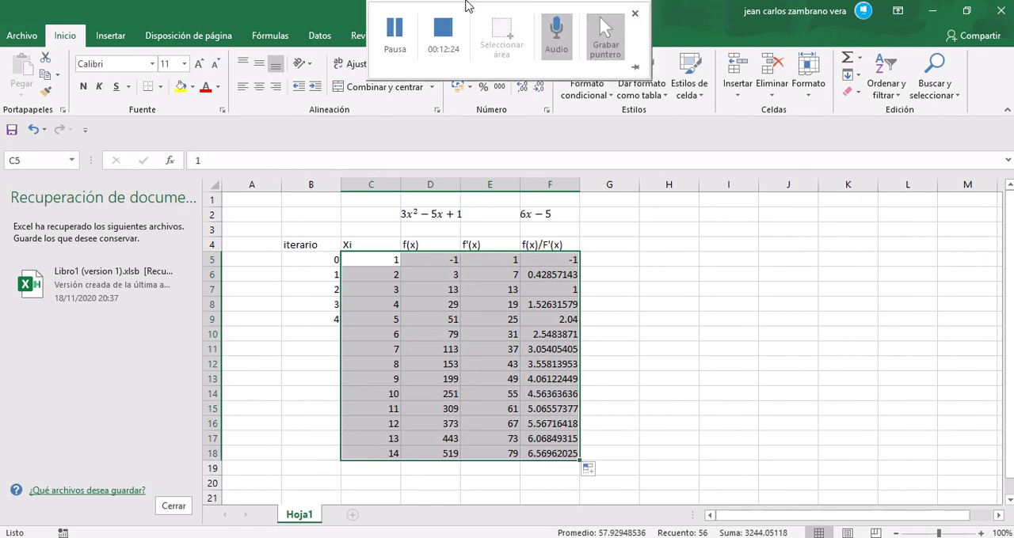
{"action": "left_click", "coordinate": [398, 34]}
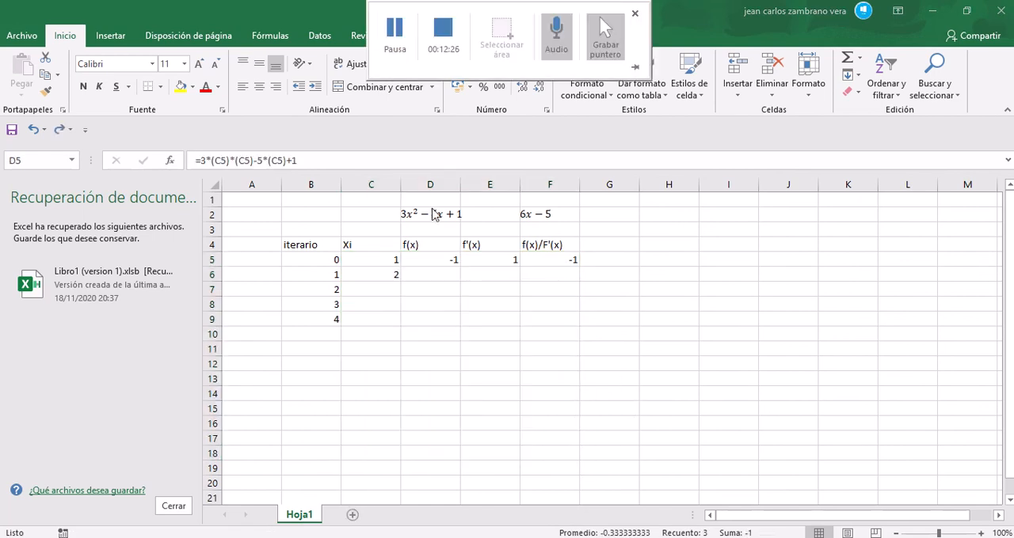
Step: Fill the f(x), f'(x) and f(x)/F'(x) formulas in D5:F5 down into row 6
{"action": "left_click", "coordinate": [433, 273]}
{"action": "left_click", "coordinate": [431, 278]}
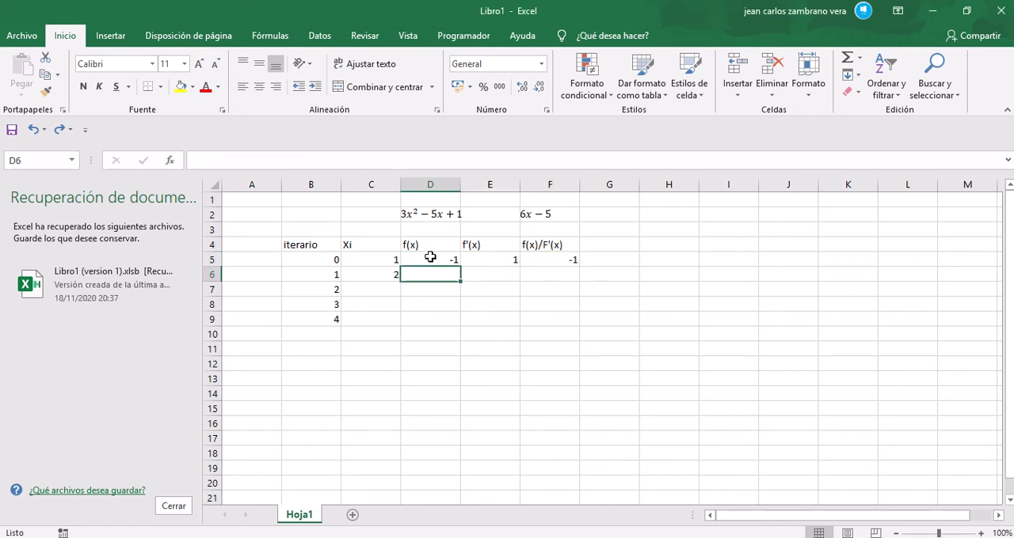
{"action": "left_click", "coordinate": [430, 258]}
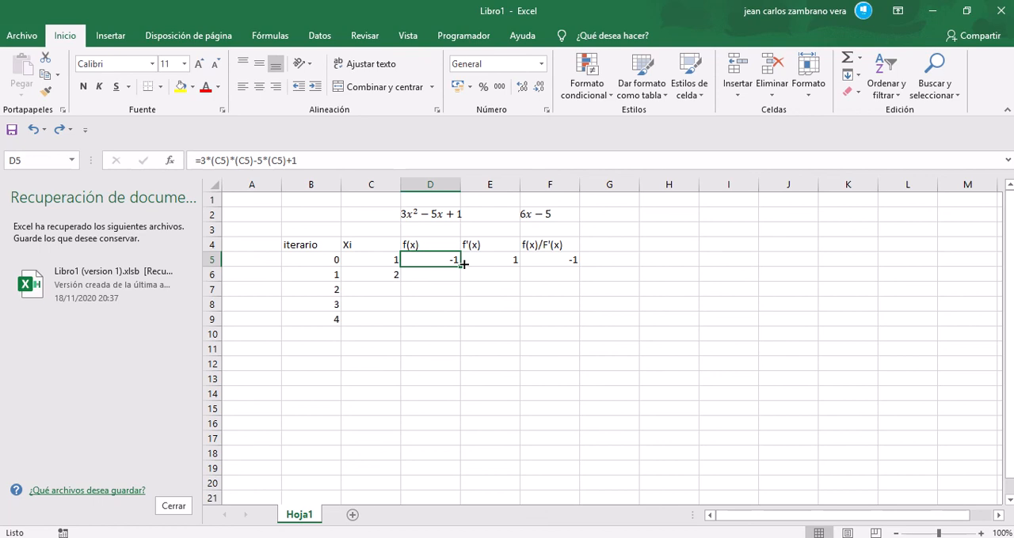
{"action": "left_click_drag", "start_coordinate": [450, 261], "coordinate": [554, 259]}
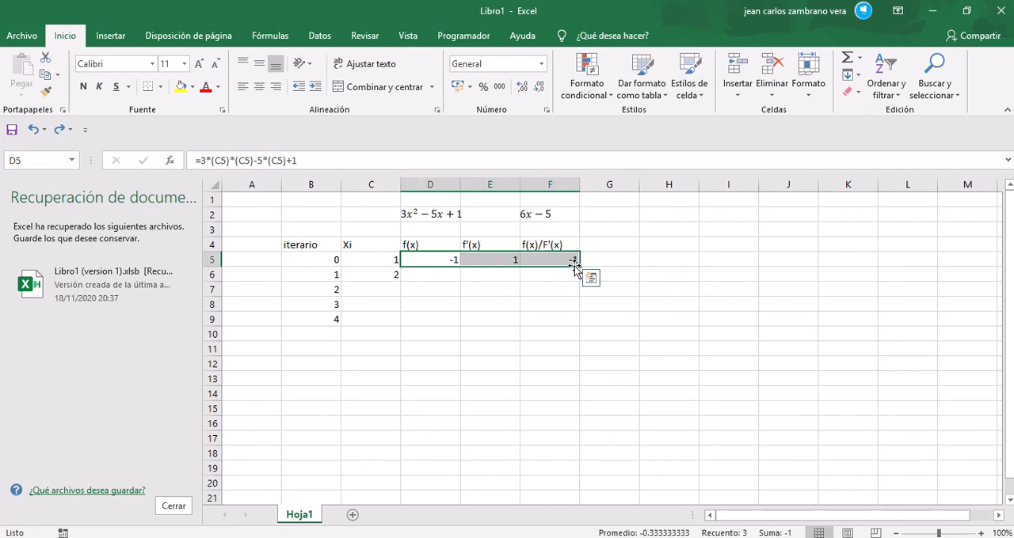
{"action": "left_click_drag", "start_coordinate": [580, 267], "coordinate": [584, 277]}
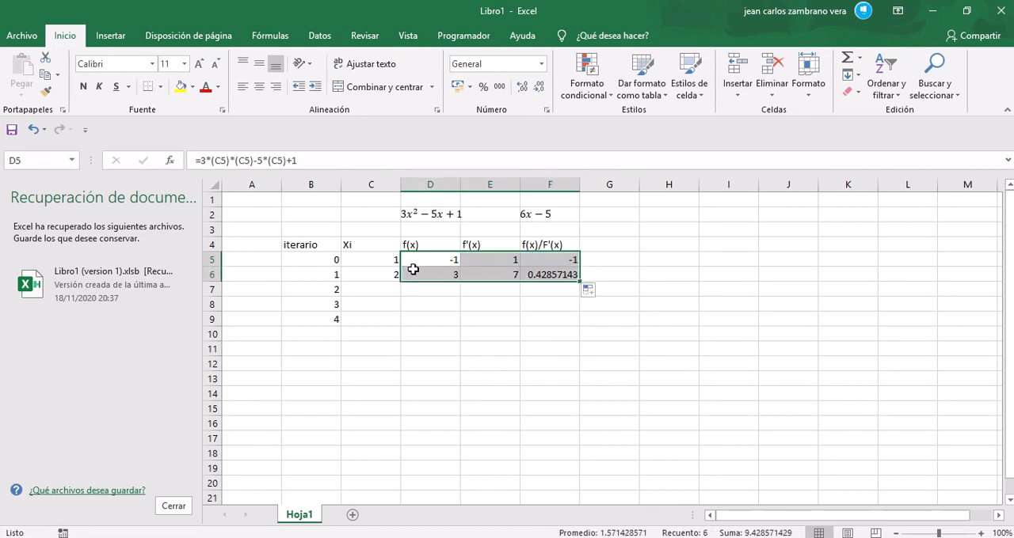
{"action": "left_click", "coordinate": [514, 291]}
Step: Add the column heading "error" in cell G4, beside f(x)/F'(x)
{"action": "left_click", "coordinate": [589, 244]}
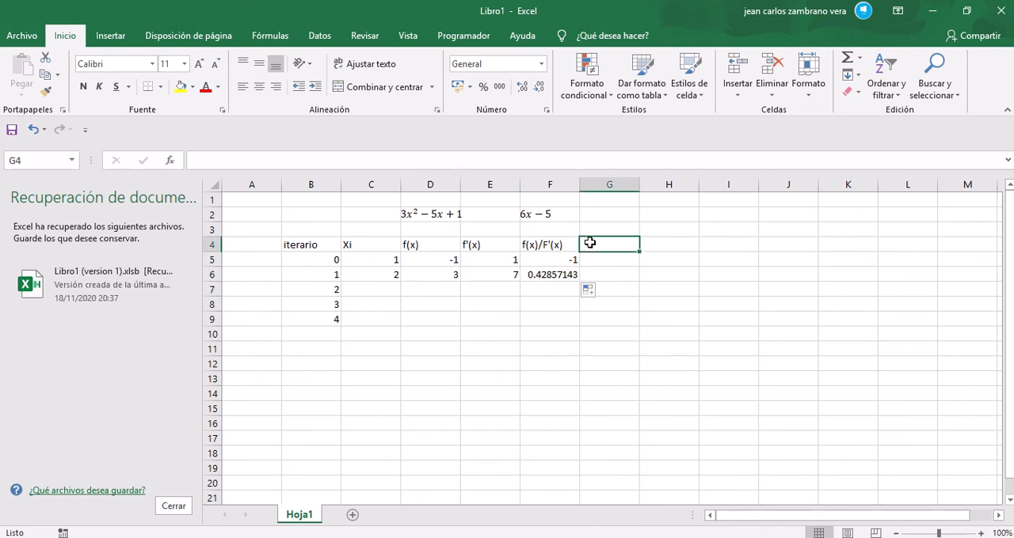
{"action": "type", "text": "e"}
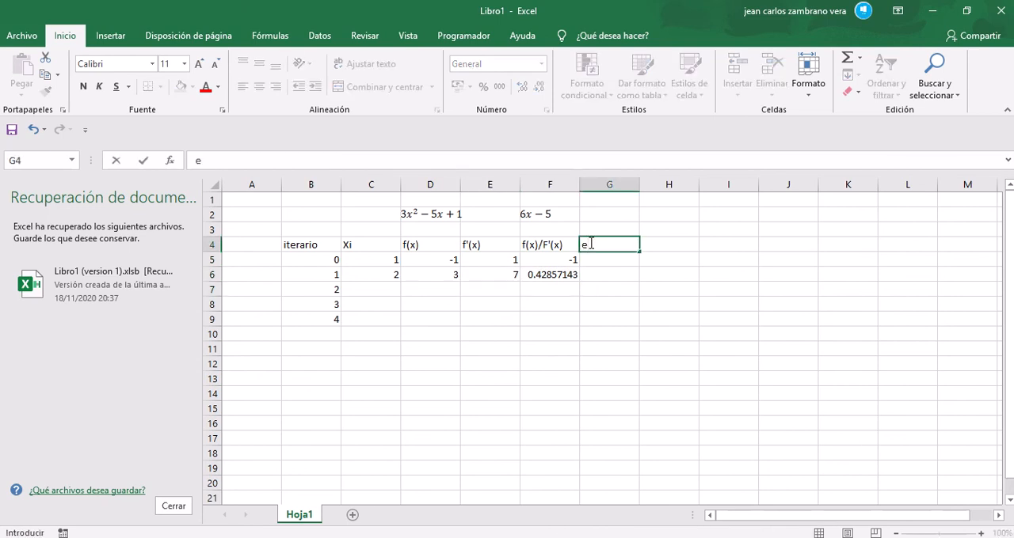
{"action": "type", "text": "rror"}
{"action": "left_click", "coordinate": [595, 267]}
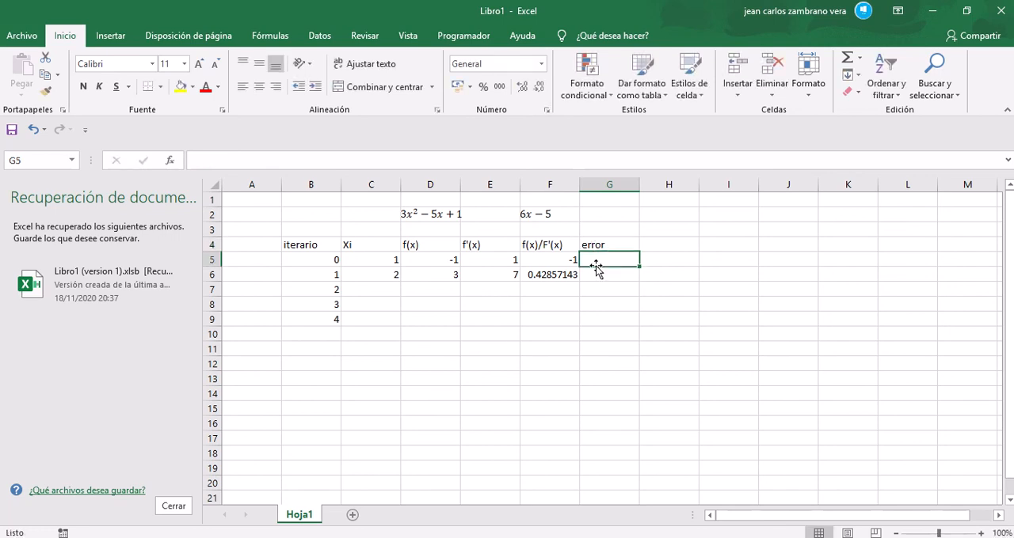
Step: Enter the percentage error formula =ABS((C6-C5)/C6*100) in cell G5 under the error heading
{"action": "type", "text": "=abs"}
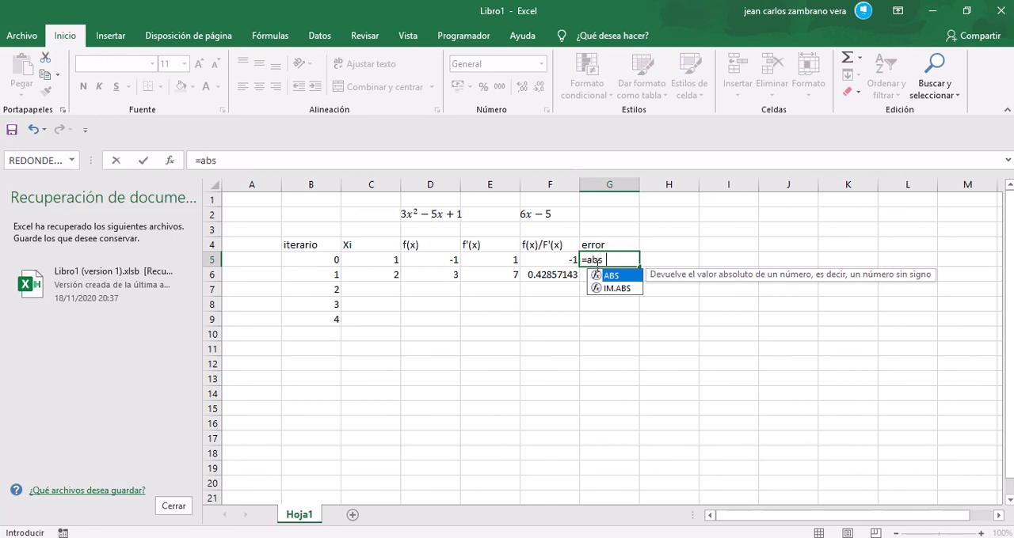
{"action": "type", "text": "(("}
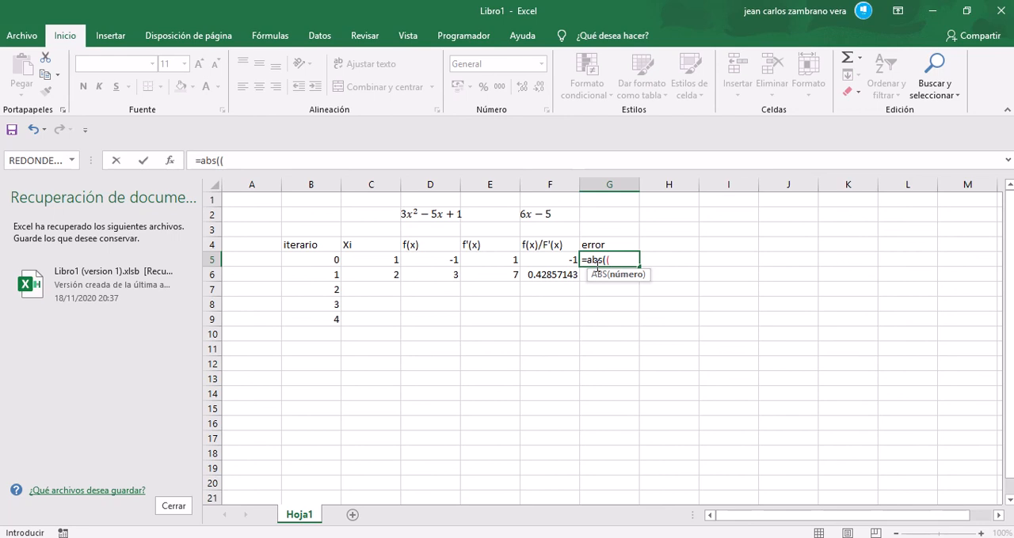
{"action": "left_click", "coordinate": [386, 278]}
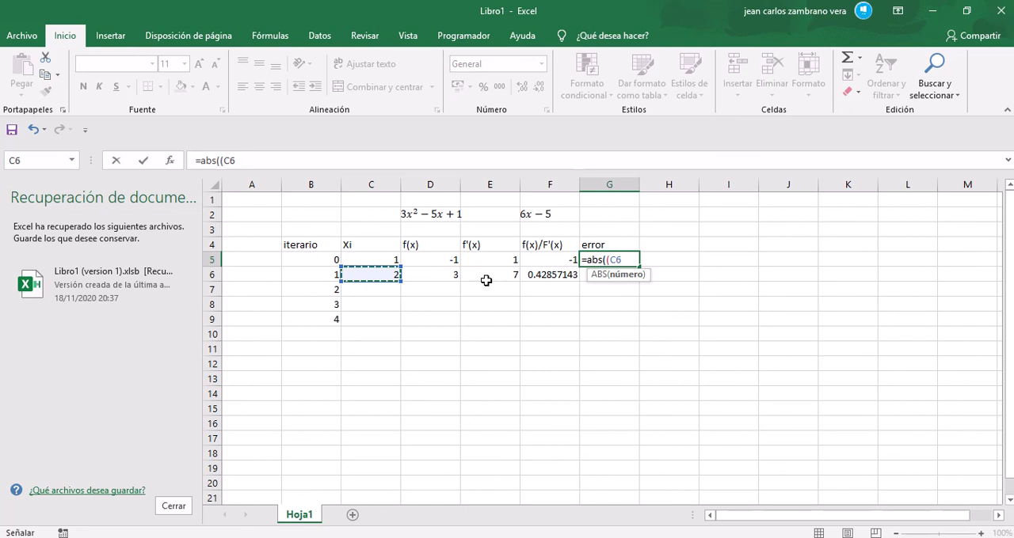
{"action": "mouse_move", "coordinate": [457, 5]}
{"action": "left_click", "coordinate": [403, 44]}
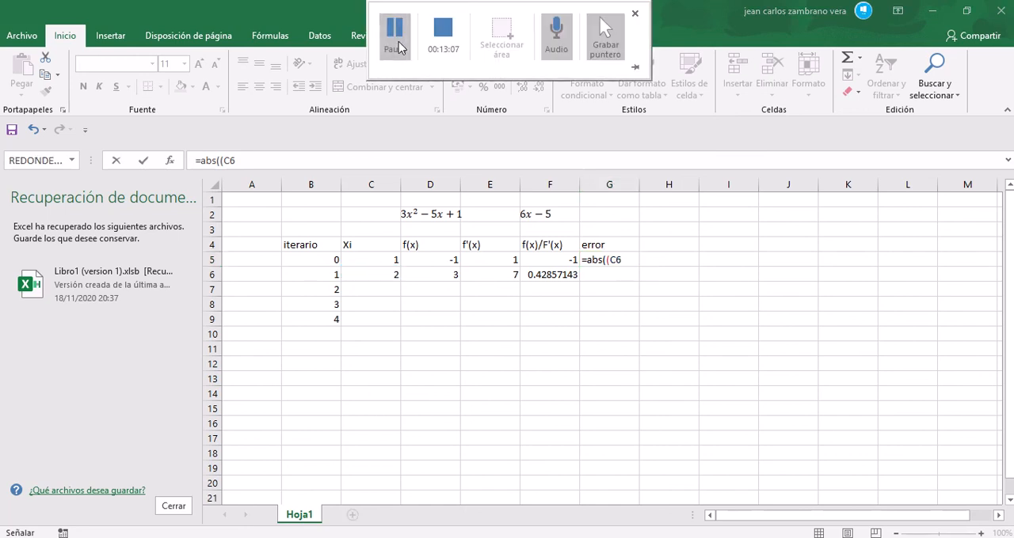
{"action": "left_click", "coordinate": [625, 262]}
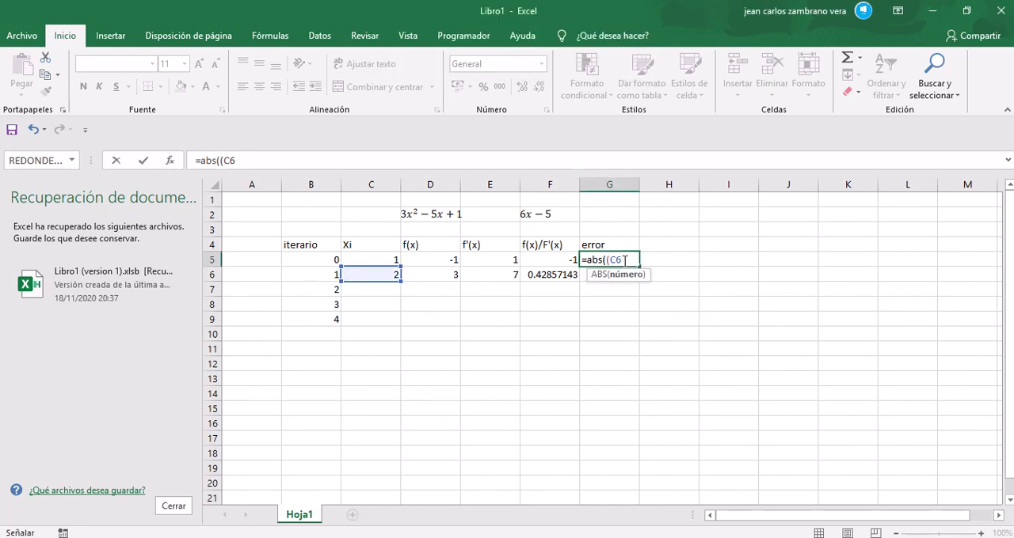
{"action": "type", "text": "-"}
{"action": "left_click", "coordinate": [385, 260]}
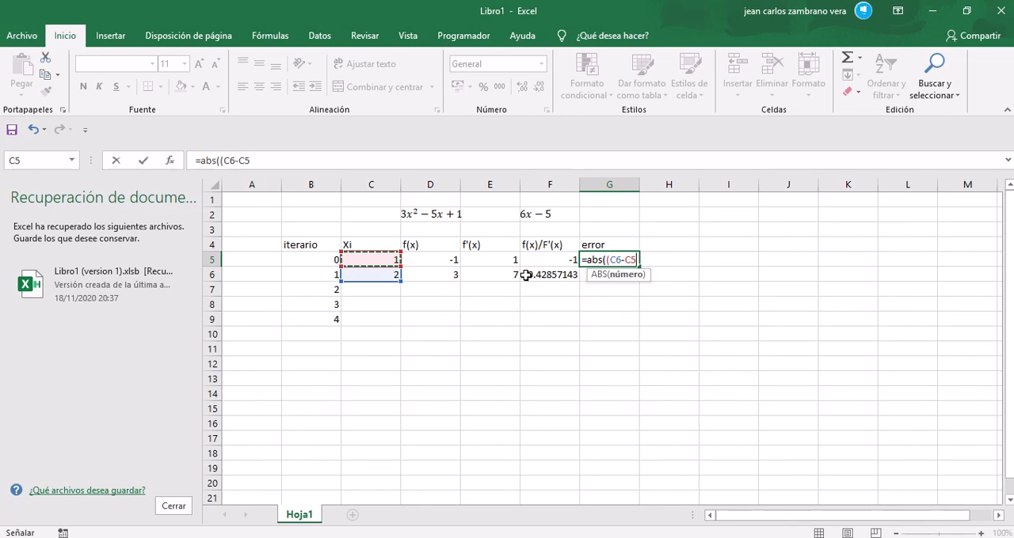
{"action": "type", "text": "/"}
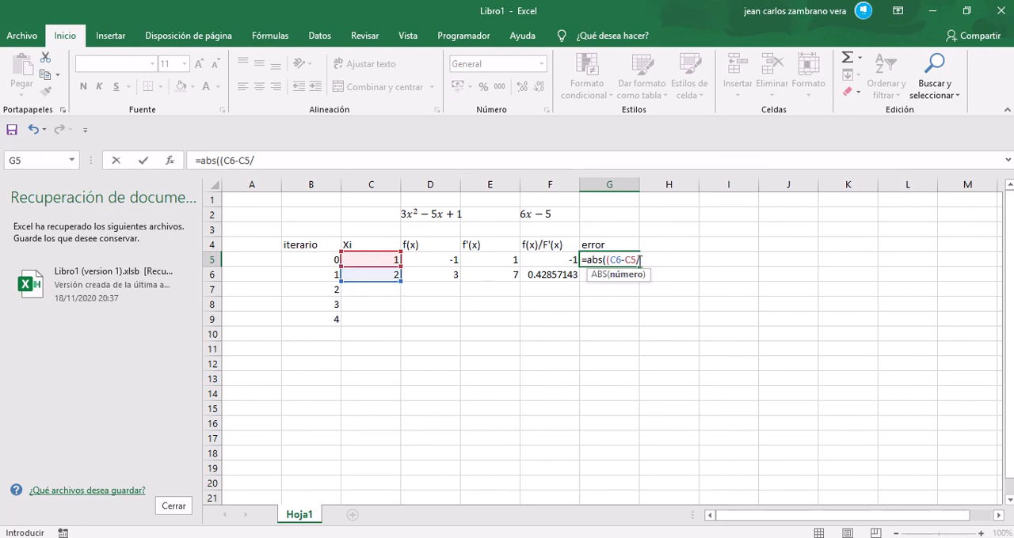
{"action": "left_click", "coordinate": [639, 261]}
{"action": "left_click", "coordinate": [379, 162]}
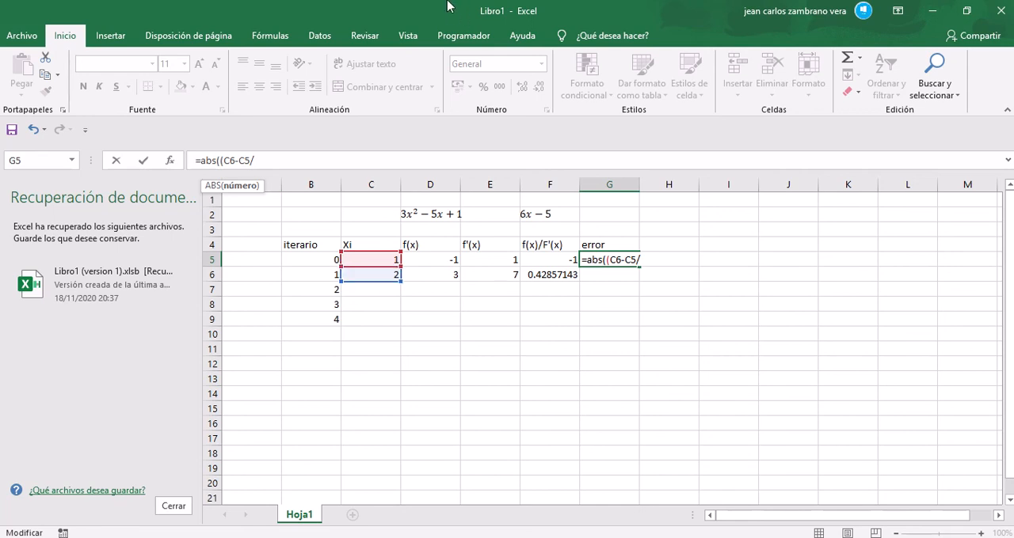
{"action": "mouse_move", "coordinate": [451, 5]}
{"action": "left_click", "coordinate": [401, 38]}
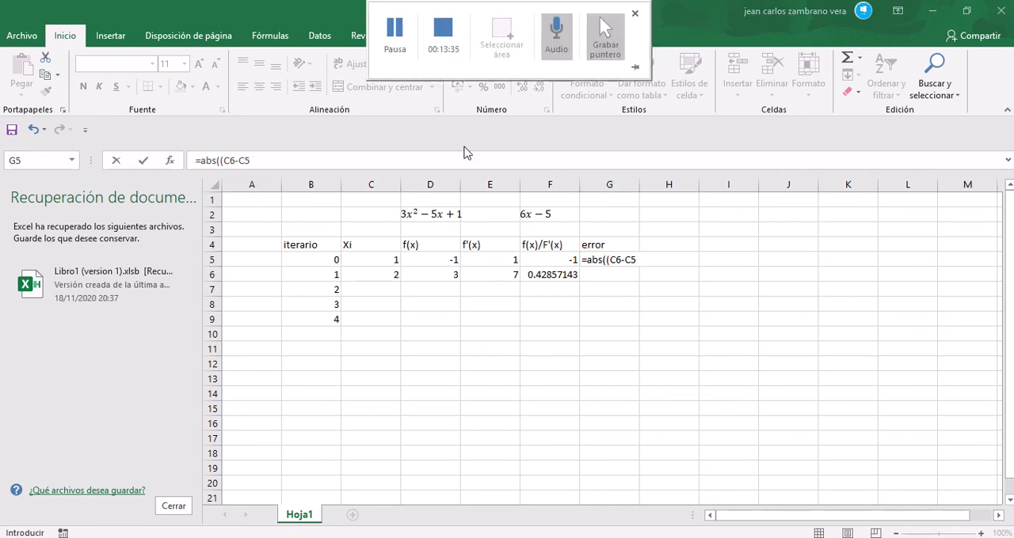
{"action": "left_click", "coordinate": [626, 259]}
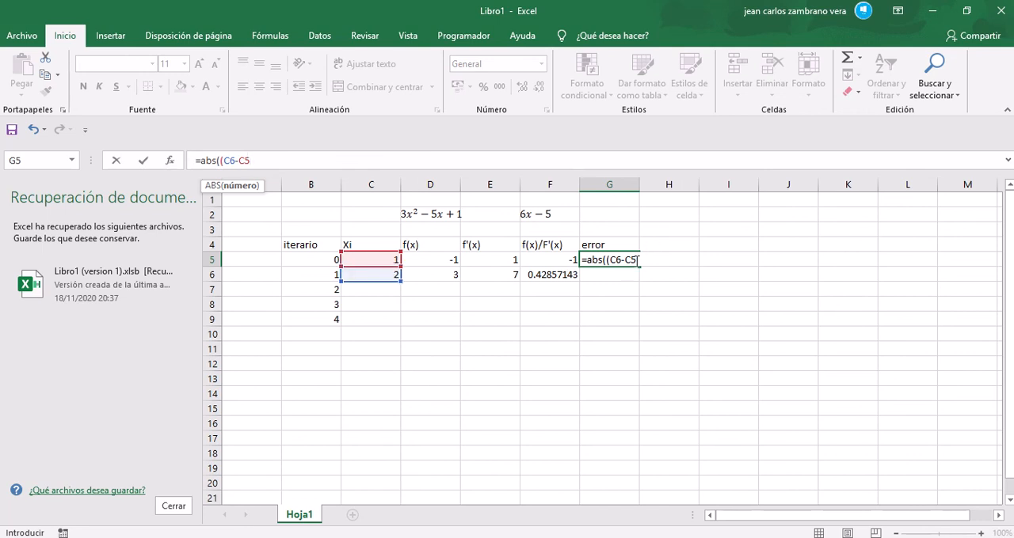
{"action": "left_click", "coordinate": [636, 261]}
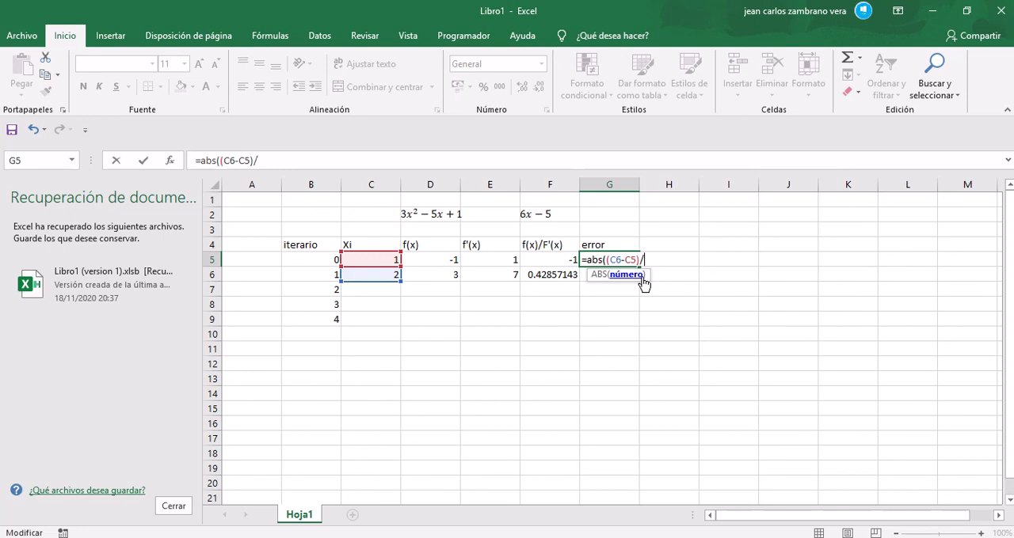
{"action": "left_click", "coordinate": [383, 277]}
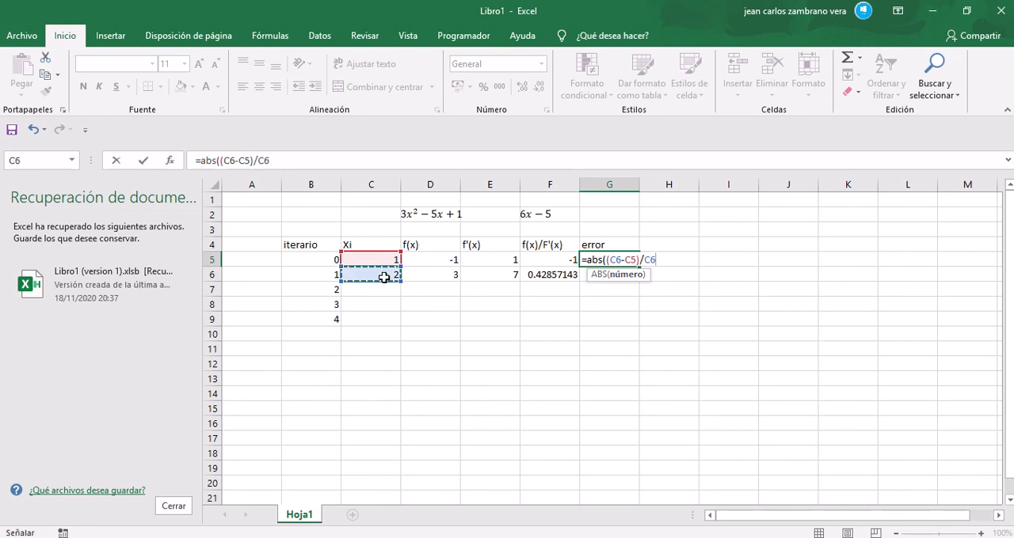
{"action": "type", "text": "*100"}
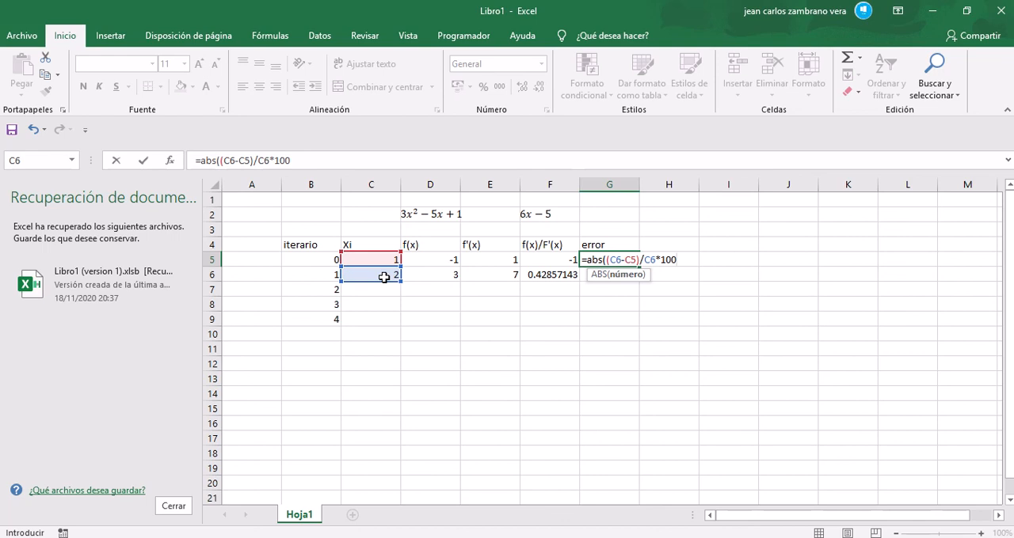
{"action": "type", "text": ")"}
{"action": "key", "text": "Return"}
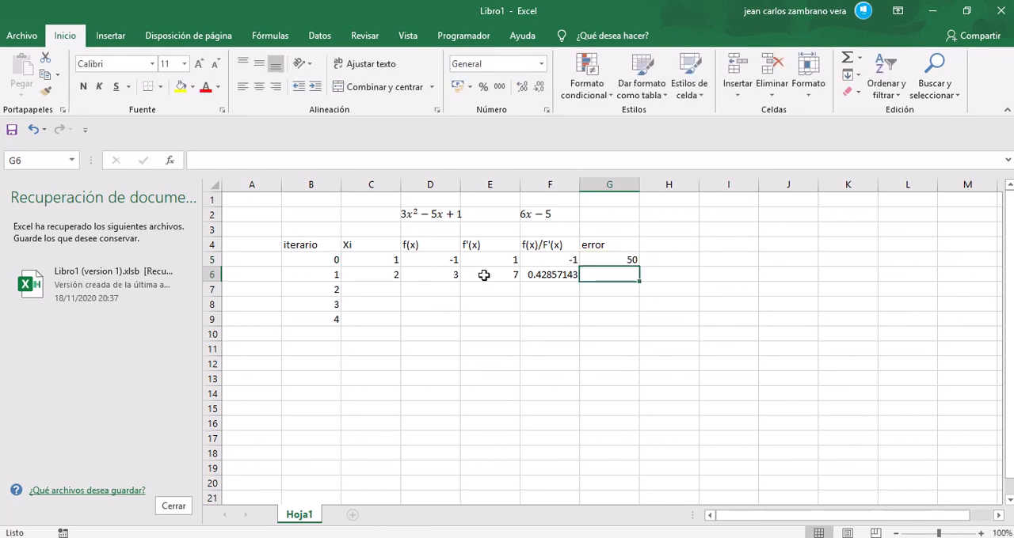
Step: Move the error formula to G6 and fill the iteration row C6:G6 down through row 16
{"action": "left_click", "coordinate": [394, 31]}
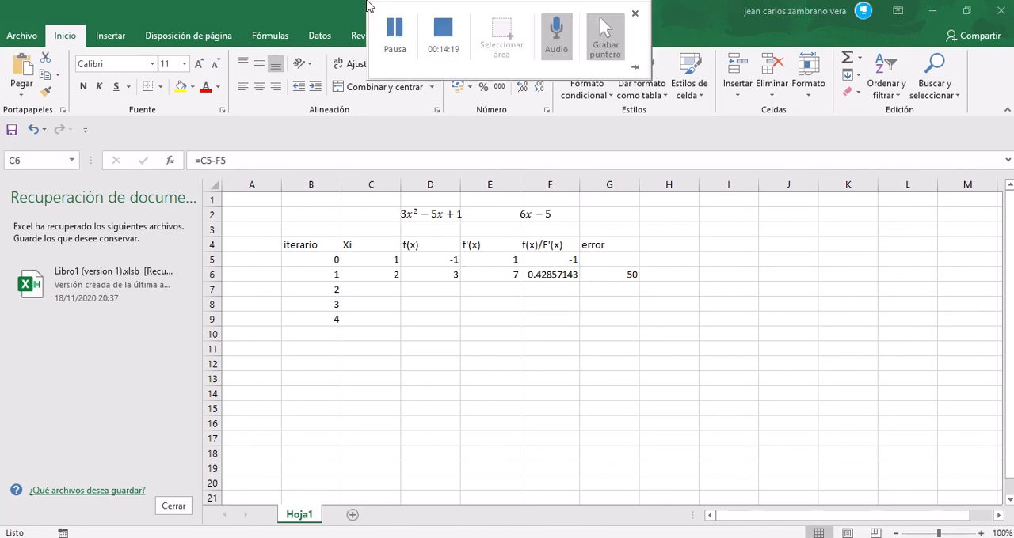
{"action": "left_click", "coordinate": [397, 35]}
{"action": "left_click_drag", "start_coordinate": [381, 277], "coordinate": [618, 422]}
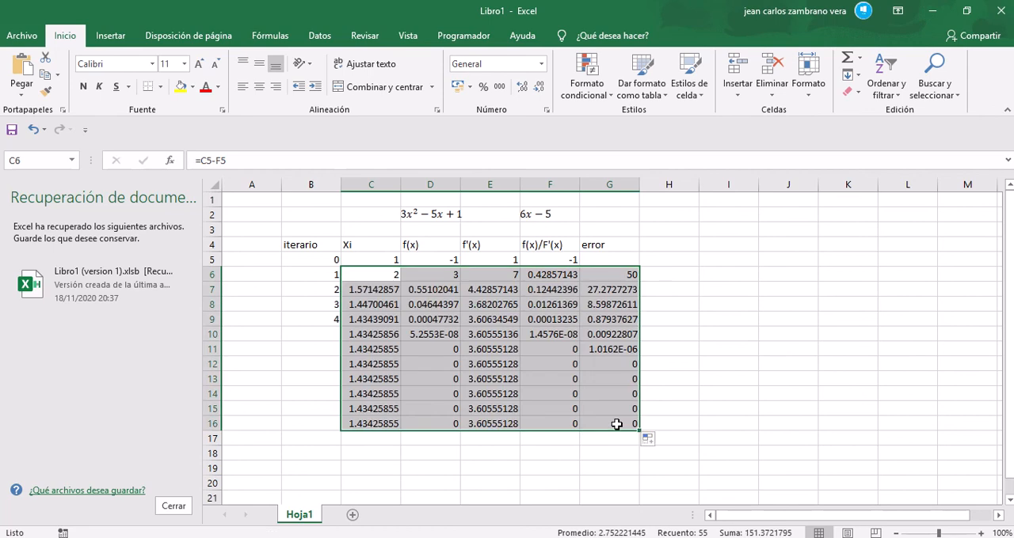
{"action": "left_click", "coordinate": [749, 330]}
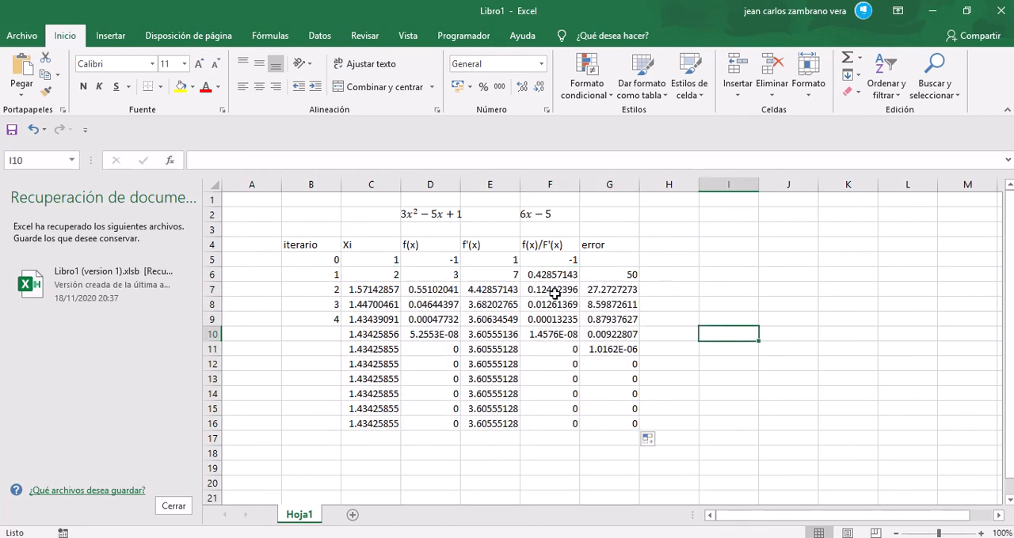
Step: Extend the iteration numbers in column B down to 18 in row 23
{"action": "left_click", "coordinate": [376, 263]}
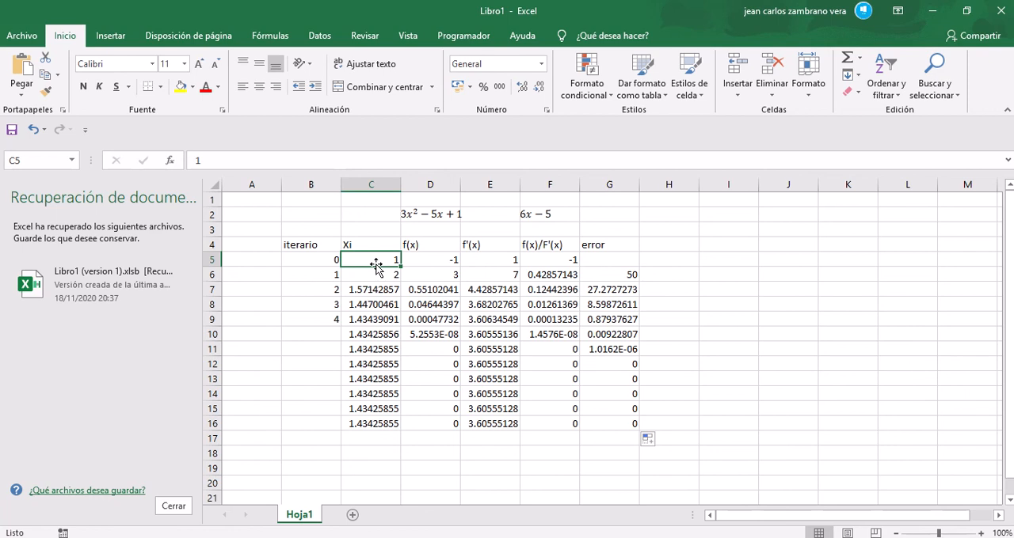
{"action": "left_click", "coordinate": [355, 349]}
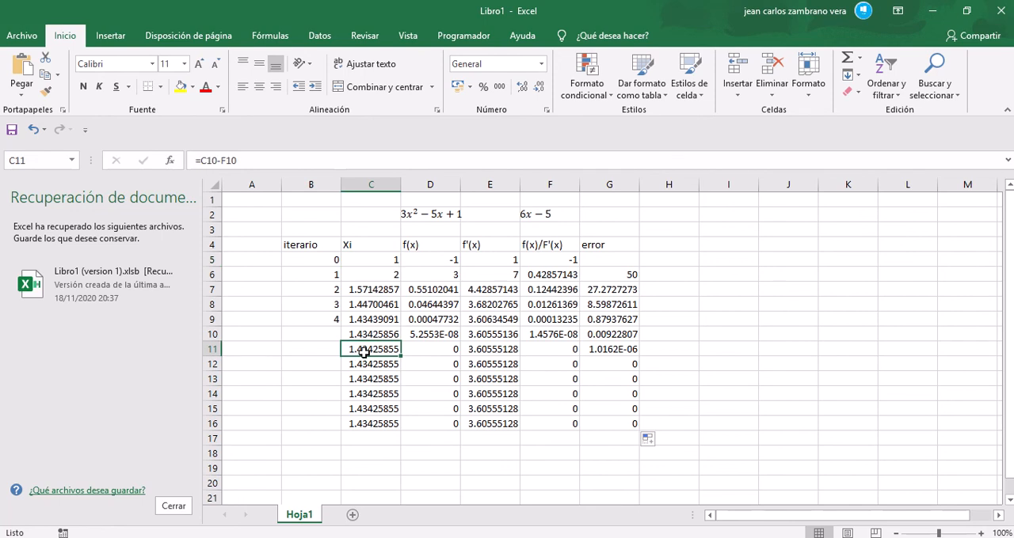
{"action": "left_click", "coordinate": [335, 319]}
{"action": "left_click_drag", "start_coordinate": [333, 260], "coordinate": [339, 486]}
{"action": "left_click_drag", "start_coordinate": [409, 457], "coordinate": [377, 352]}
{"action": "left_click", "coordinate": [452, 436]}
{"action": "left_click", "coordinate": [388, 425]}
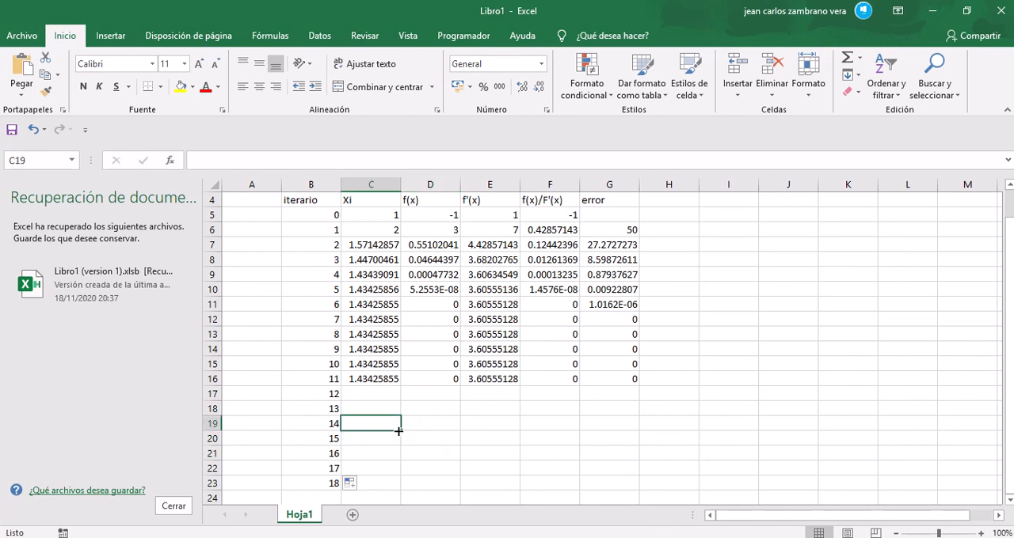
Step: Check the Xi and error values around iteration 6, and compare the Xi result with root B on the GeoGebra graph
{"action": "left_click", "coordinate": [382, 306]}
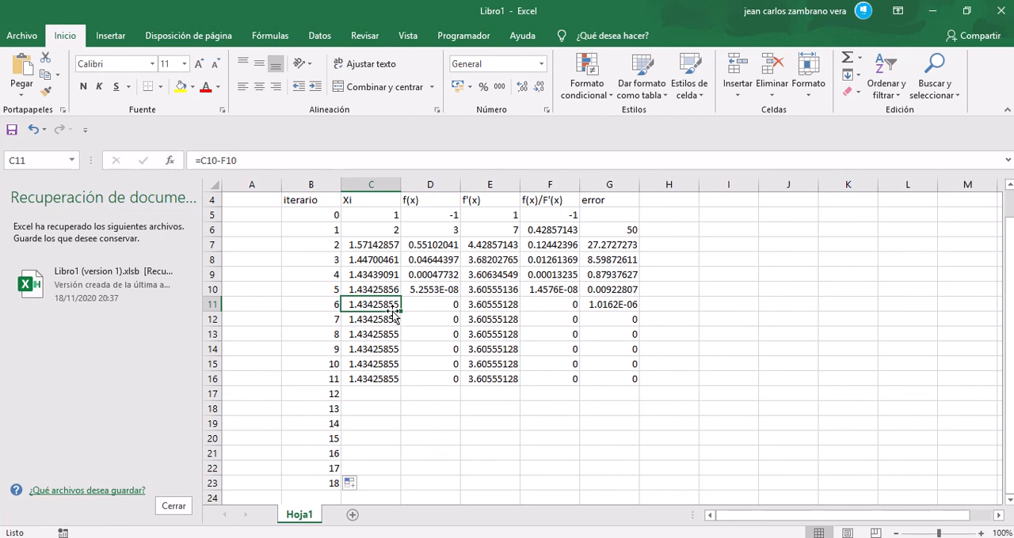
{"action": "left_click", "coordinate": [332, 297]}
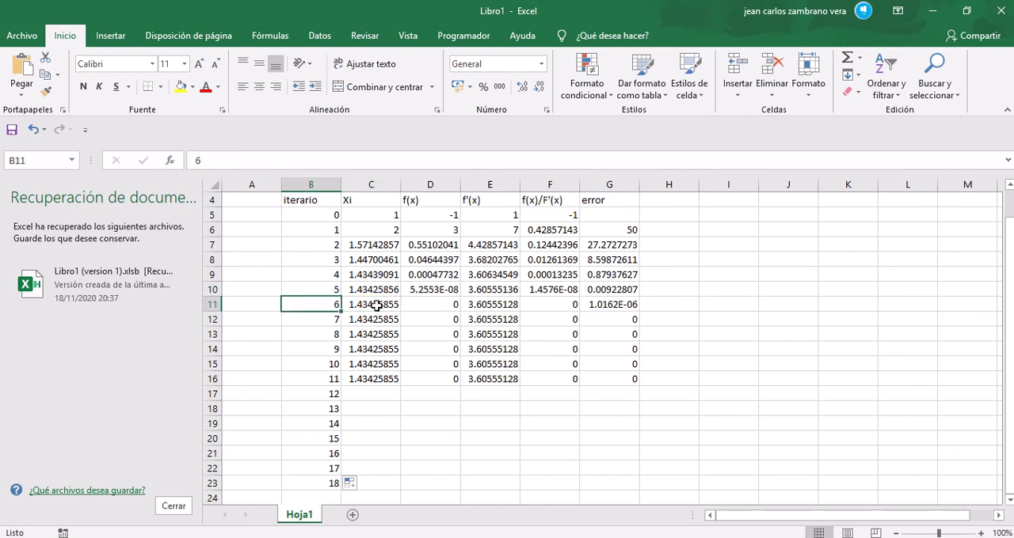
{"action": "left_click", "coordinate": [618, 317]}
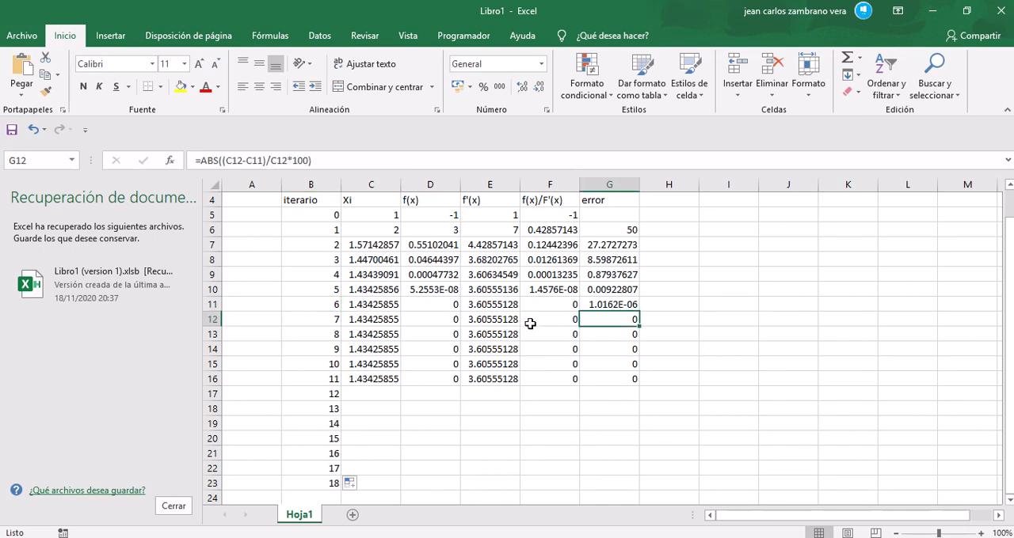
{"action": "left_click", "coordinate": [357, 307]}
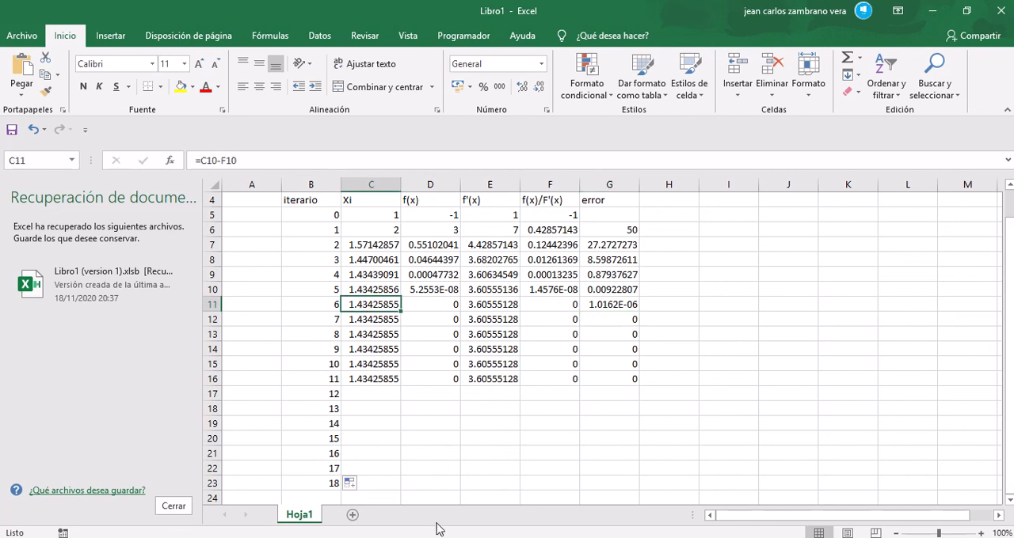
{"action": "key", "text": "alt+Tab"}
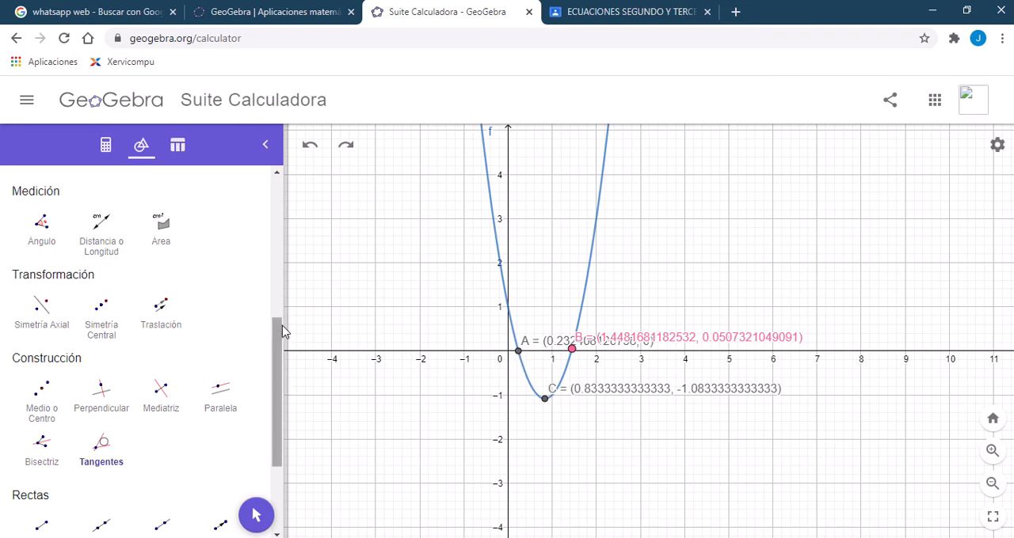
{"action": "left_click_drag", "start_coordinate": [283, 333], "coordinate": [269, 410]}
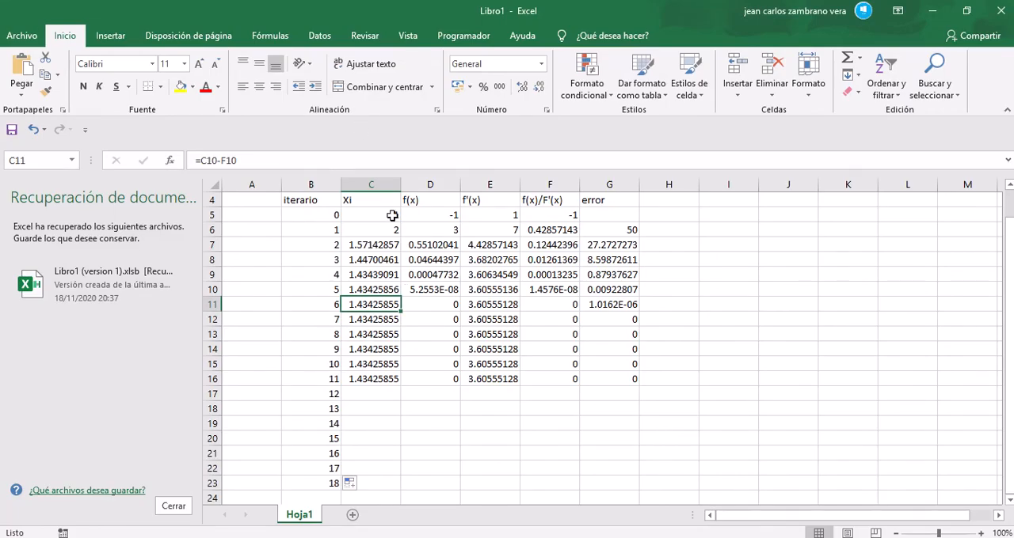
Step: Switch back to Excel and set the initial Xi guess in cell C5 to 0
{"action": "left_click", "coordinate": [392, 216]}
{"action": "left_click", "coordinate": [335, 165]}
{"action": "type", "text": "1"}
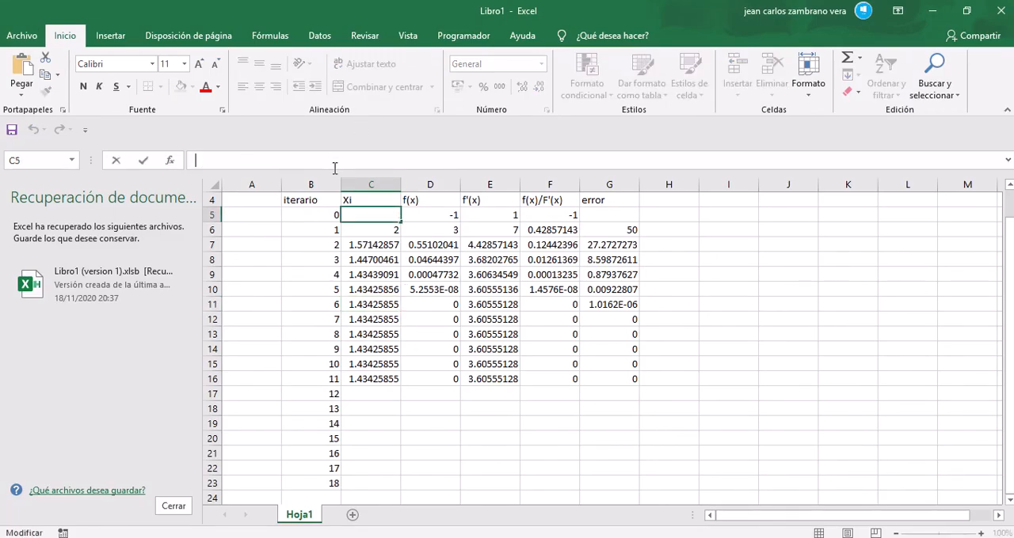
{"action": "key", "text": "Return"}
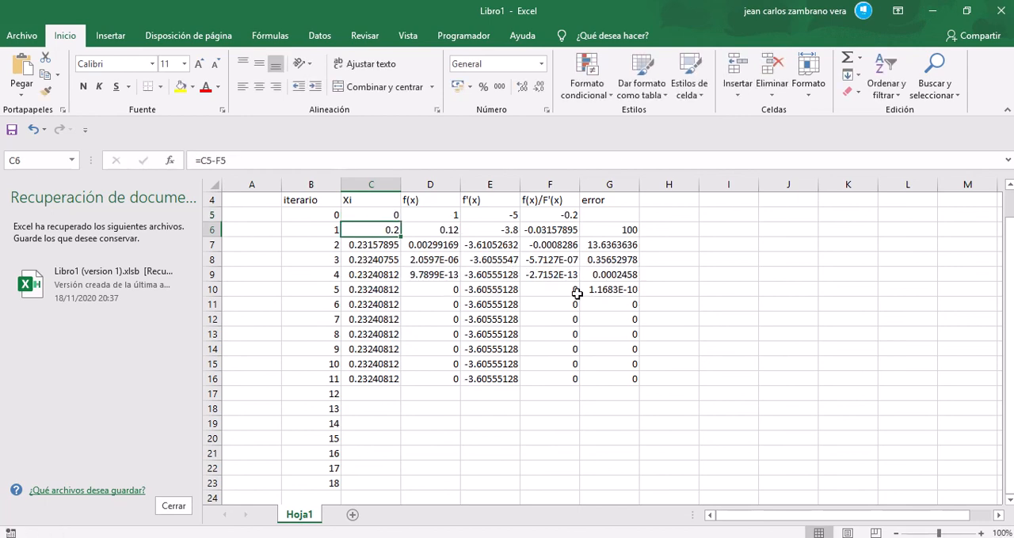
Step: Examine the Xi values from iteration 5 onward, and compare them with root A on the GeoGebra graph
{"action": "left_click", "coordinate": [356, 289]}
{"action": "left_click_drag", "start_coordinate": [394, 293], "coordinate": [389, 380]}
{"action": "left_click", "coordinate": [296, 310]}
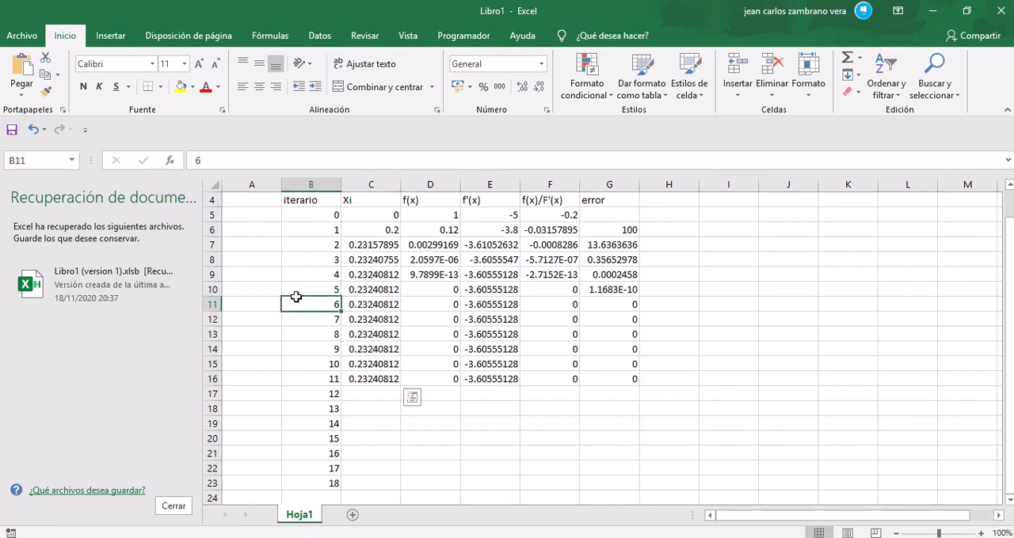
{"action": "left_click", "coordinate": [369, 289]}
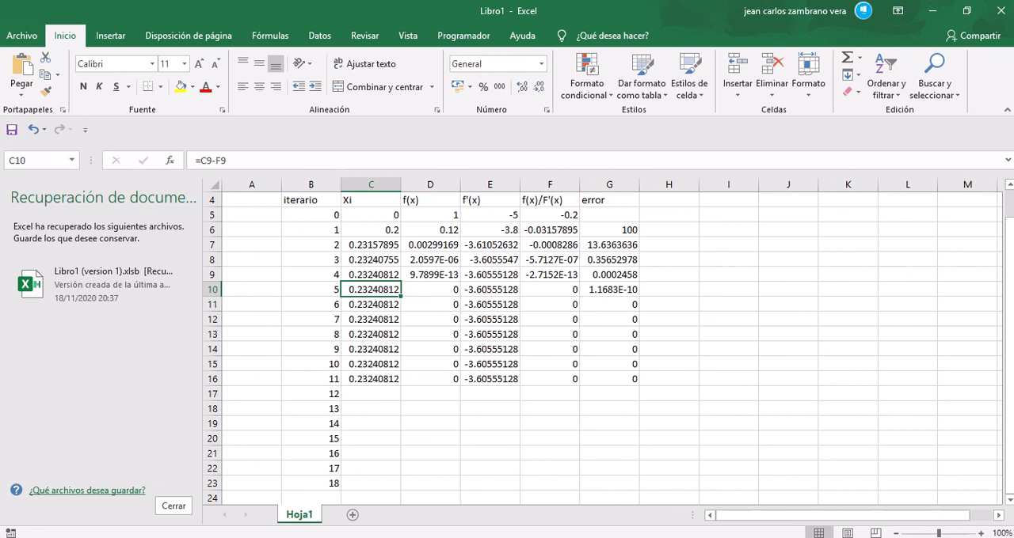
{"action": "key", "text": "alt+Tab"}
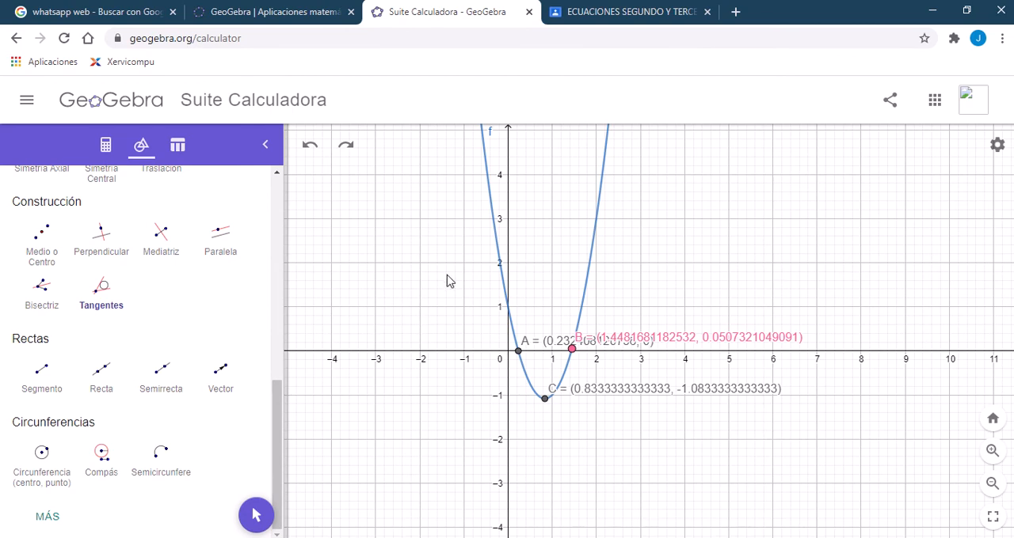
Step: Mark the intersection of the parabola with the y-axis using the Intersect tool
{"action": "left_click_drag", "start_coordinate": [276, 393], "coordinate": [275, 302]}
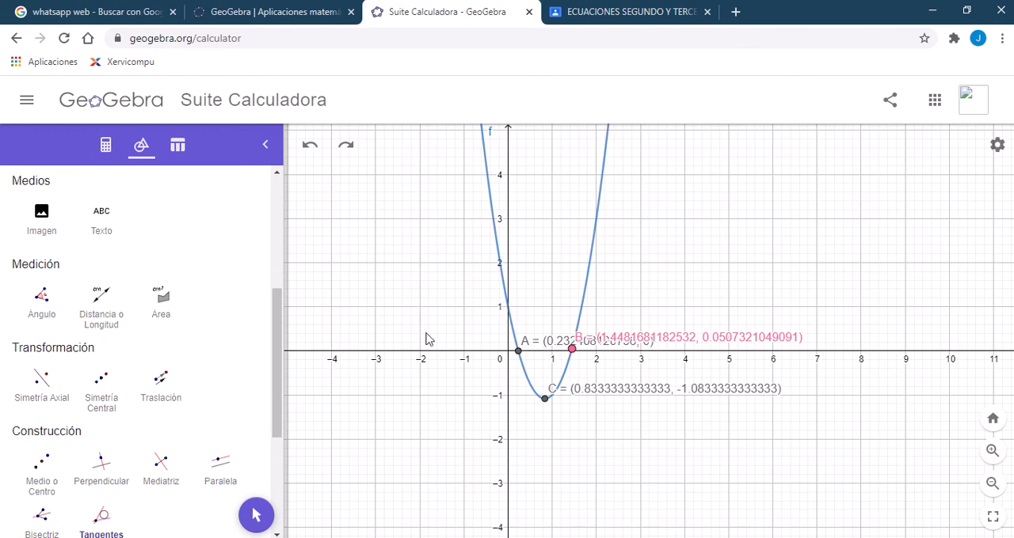
{"action": "left_click_drag", "start_coordinate": [283, 408], "coordinate": [280, 428]}
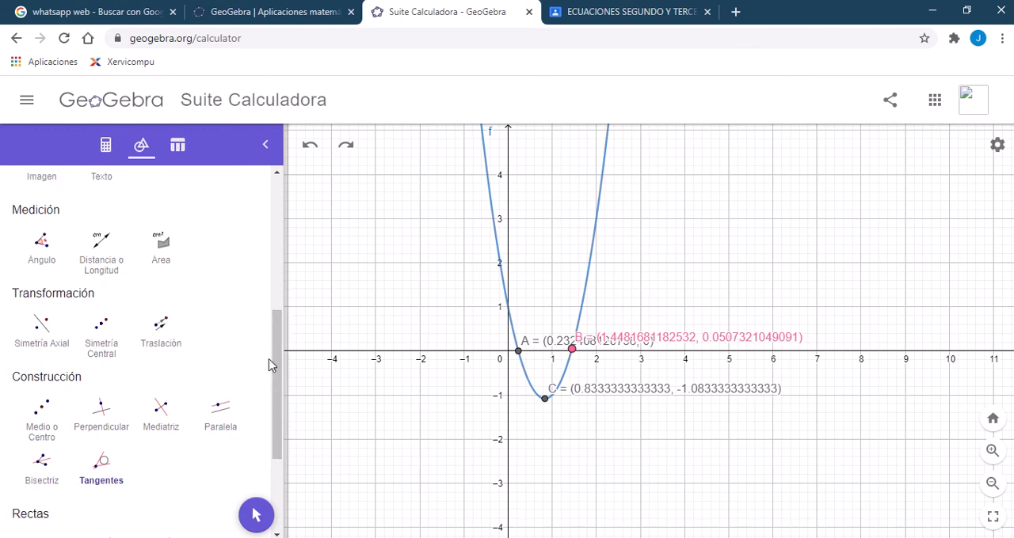
{"action": "left_click_drag", "start_coordinate": [275, 363], "coordinate": [280, 208]}
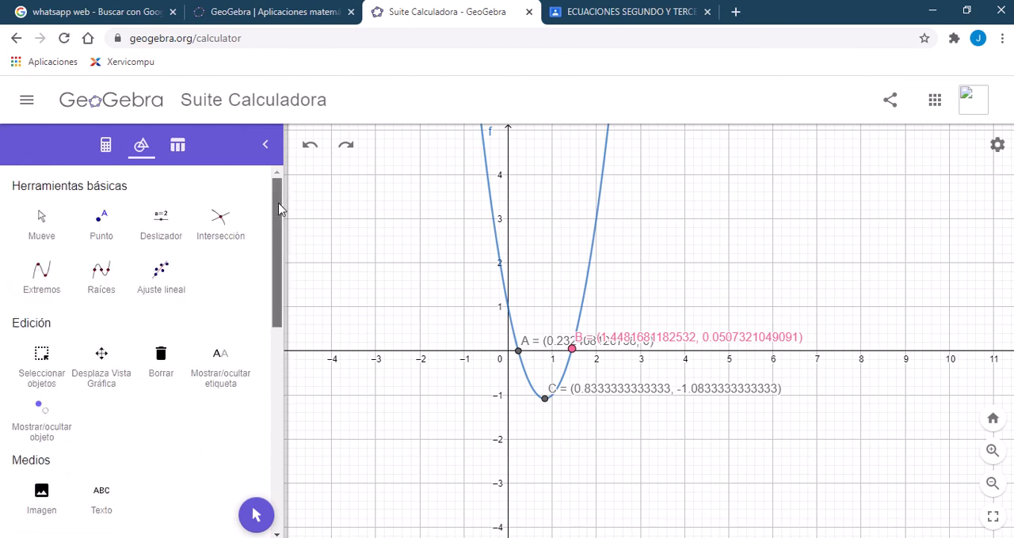
{"action": "left_click", "coordinate": [221, 222]}
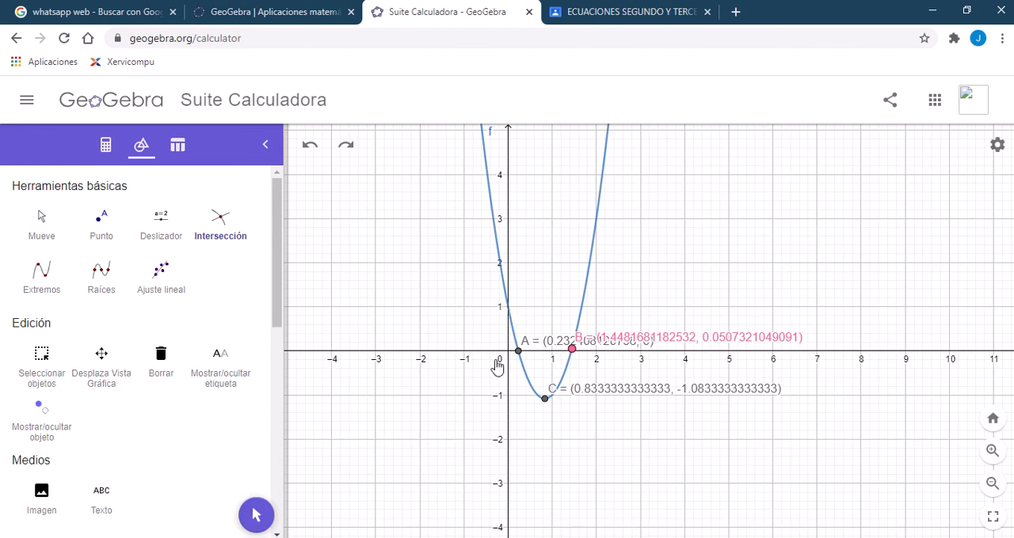
{"action": "left_click", "coordinate": [508, 307]}
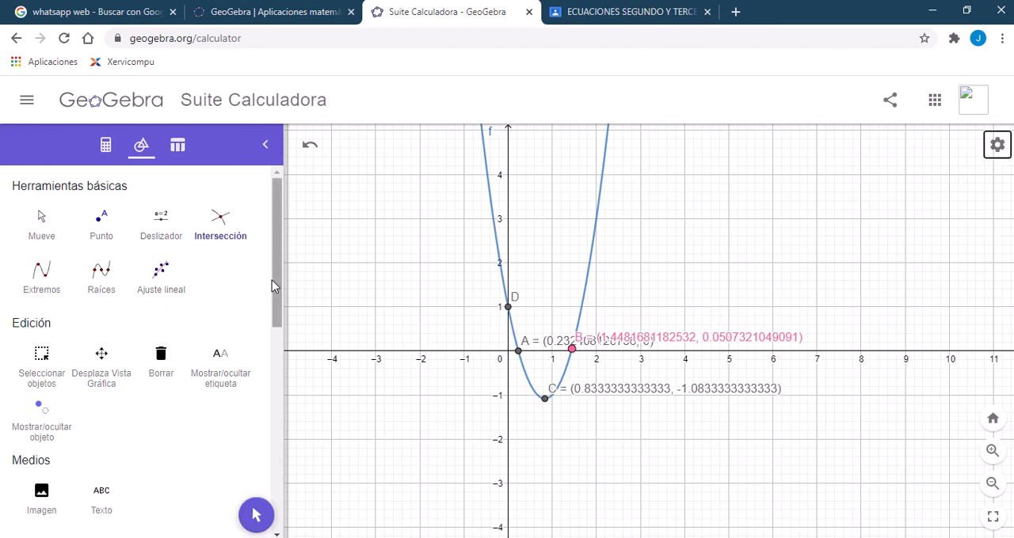
Step: Draw the tangent line to the parabola at point D on the y-axis
{"action": "left_click_drag", "start_coordinate": [273, 281], "coordinate": [282, 475]}
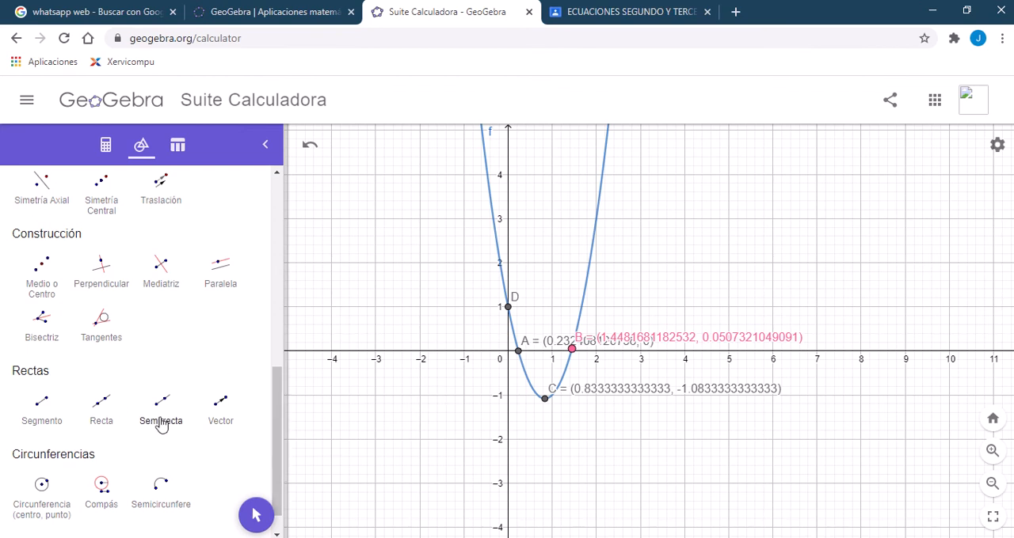
{"action": "left_click", "coordinate": [103, 326]}
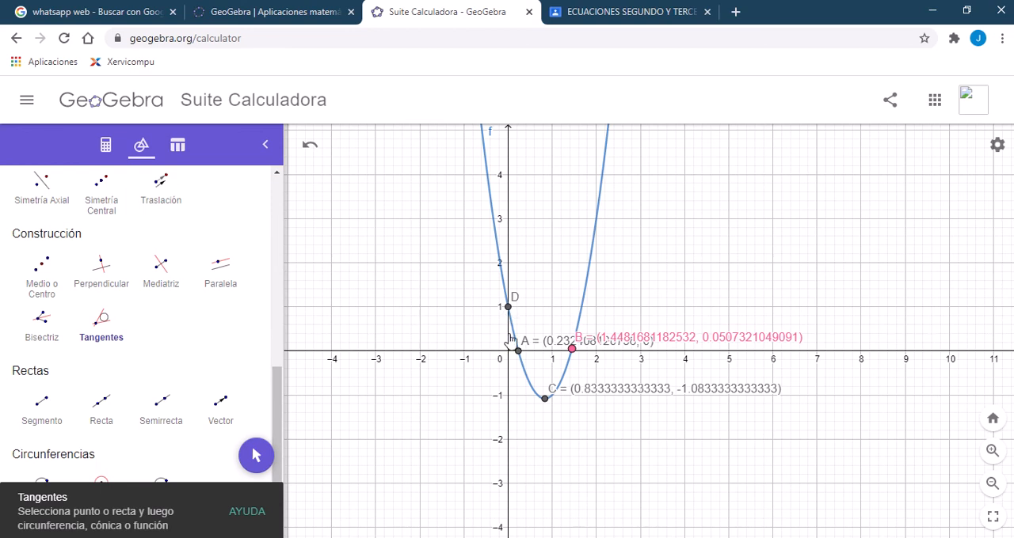
{"action": "left_click", "coordinate": [513, 336]}
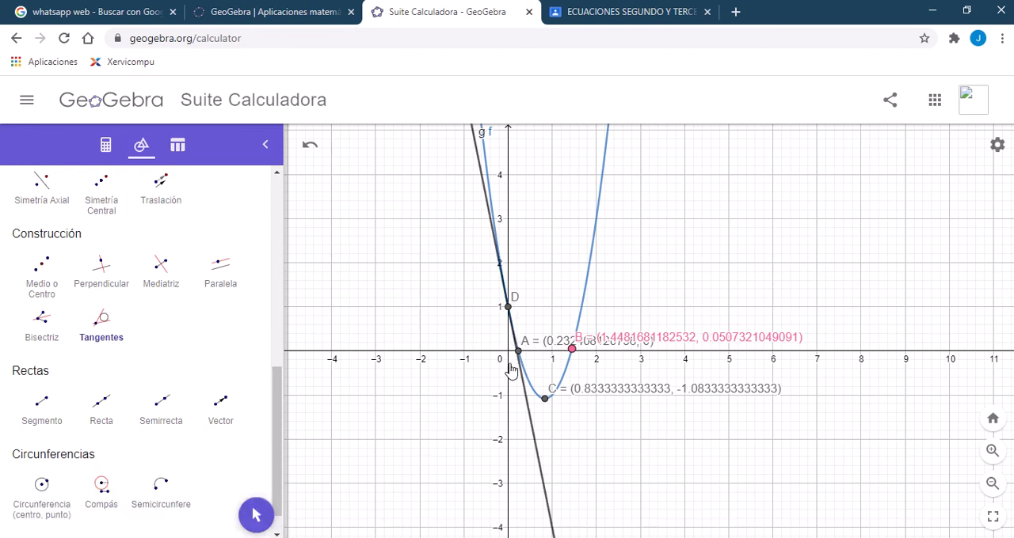
{"action": "scroll", "coordinate": [507, 362], "scroll_direction": "up", "scroll_amount": 1}
{"action": "scroll", "coordinate": [508, 363], "scroll_direction": "up", "scroll_amount": 1}
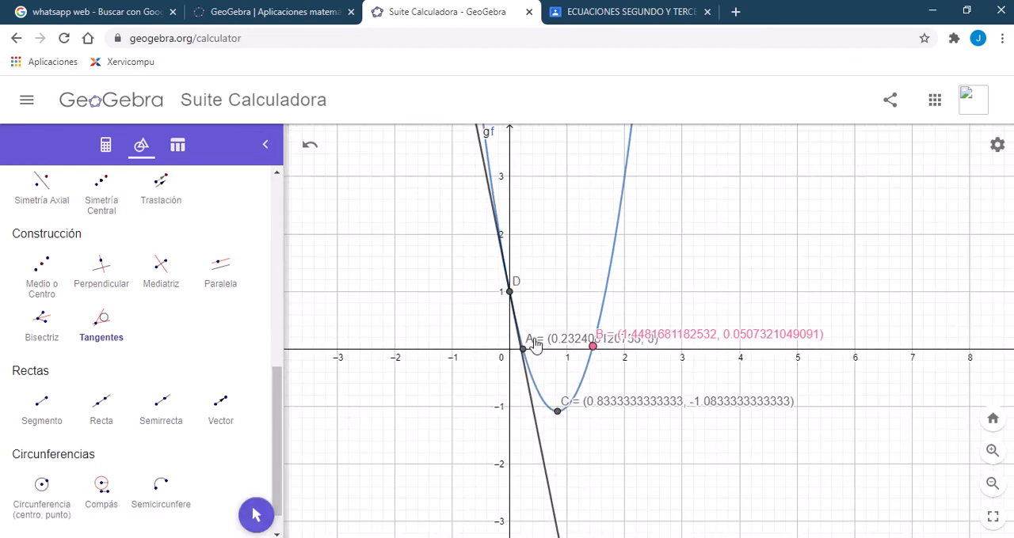
{"action": "scroll", "coordinate": [494, 334], "scroll_direction": "up", "scroll_amount": 1}
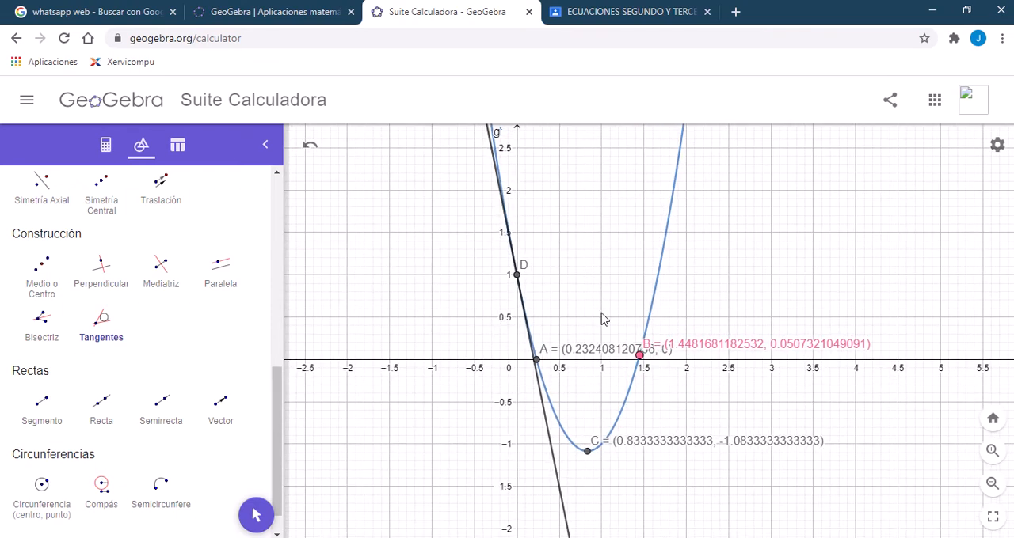
{"action": "scroll", "coordinate": [539, 329], "scroll_direction": "up", "scroll_amount": 1}
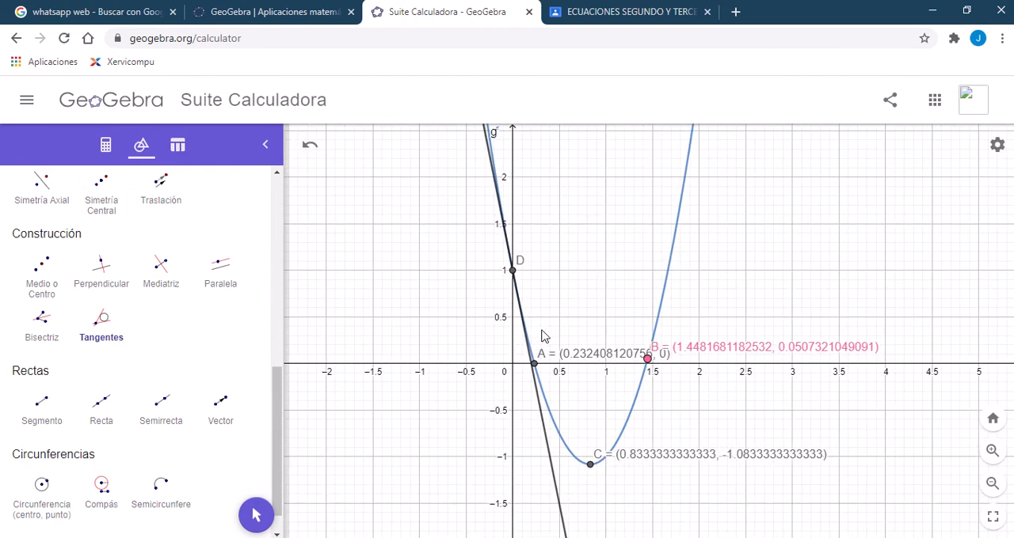
{"action": "scroll", "coordinate": [542, 338], "scroll_direction": "up", "scroll_amount": 2}
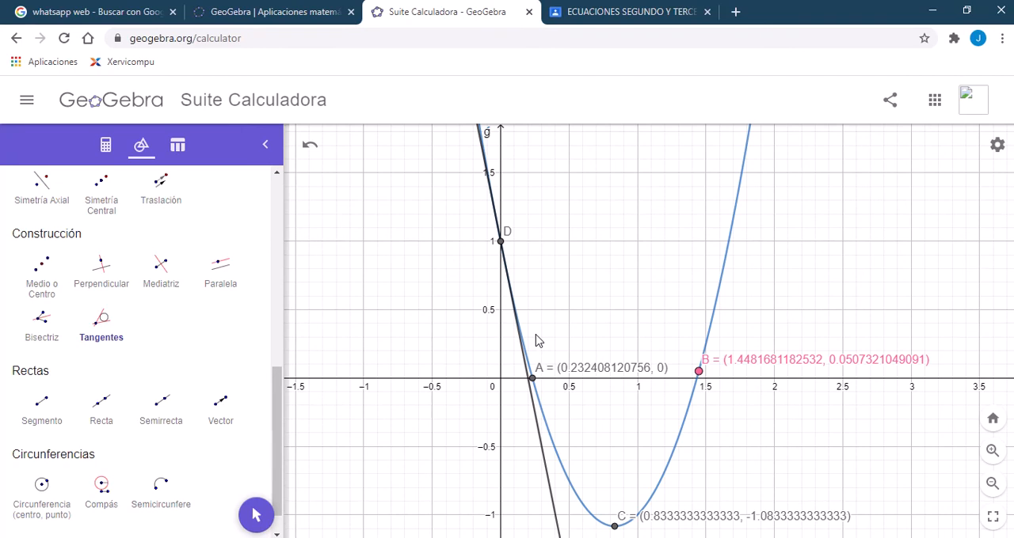
{"action": "mouse_move", "coordinate": [485, 3]}
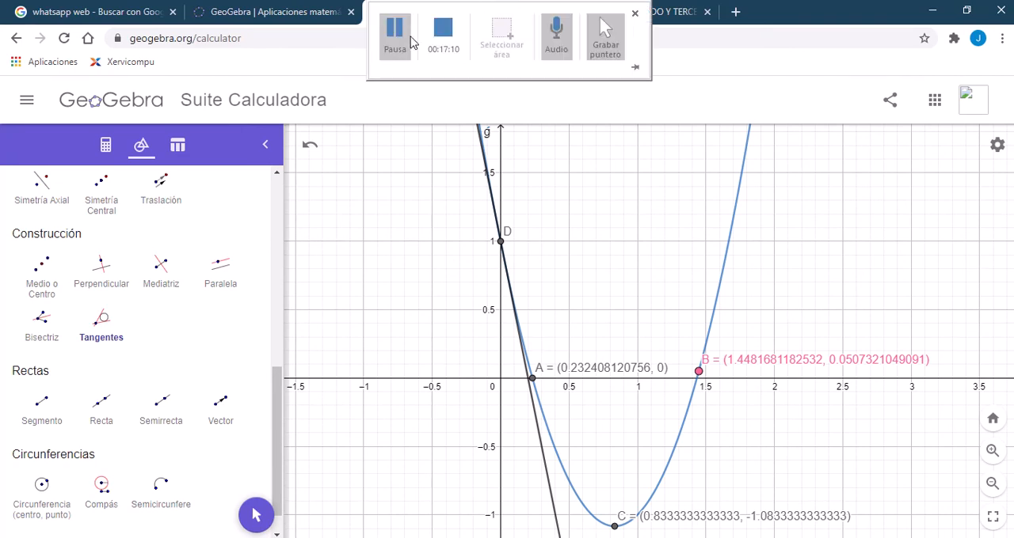
{"action": "left_click", "coordinate": [394, 36]}
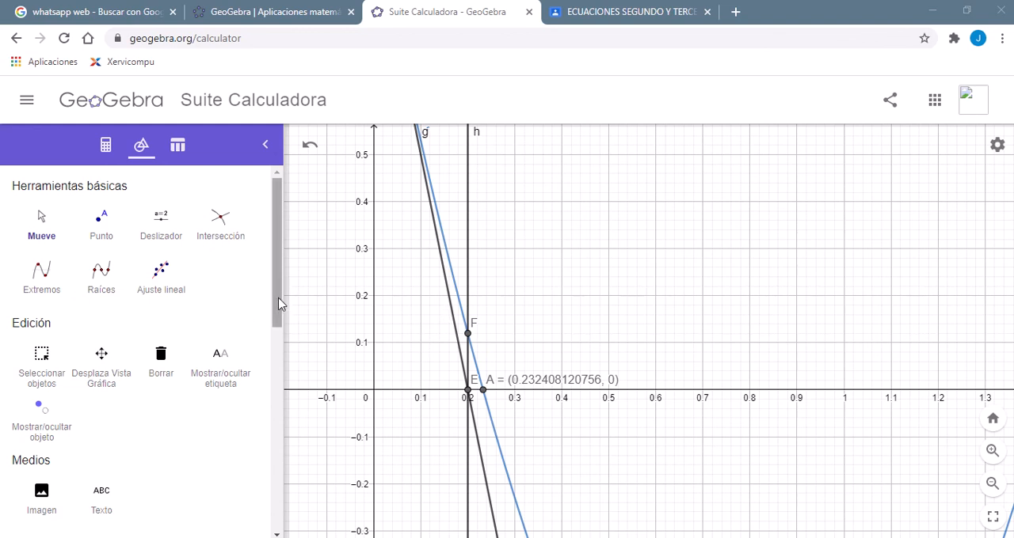
Step: Choose the Perpendicular tool, and undo points E and F together with the vertical line h
{"action": "left_click_drag", "start_coordinate": [279, 304], "coordinate": [267, 396]}
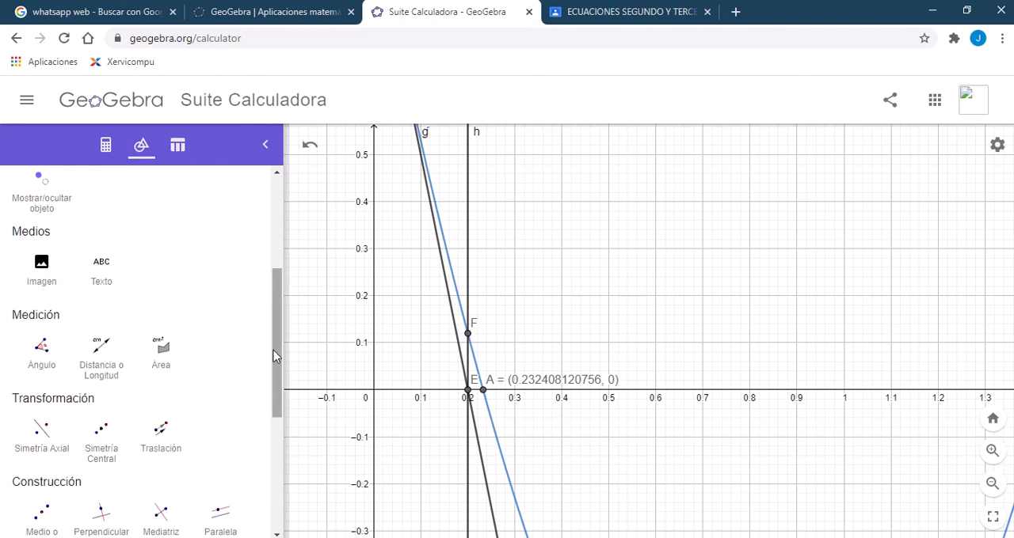
{"action": "left_click_drag", "start_coordinate": [275, 354], "coordinate": [280, 410]}
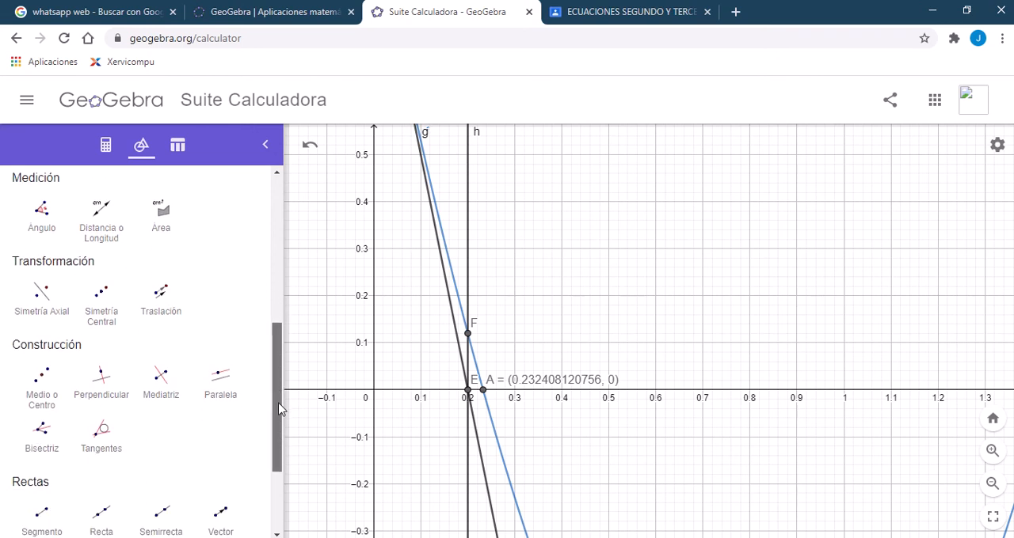
{"action": "left_click", "coordinate": [101, 384]}
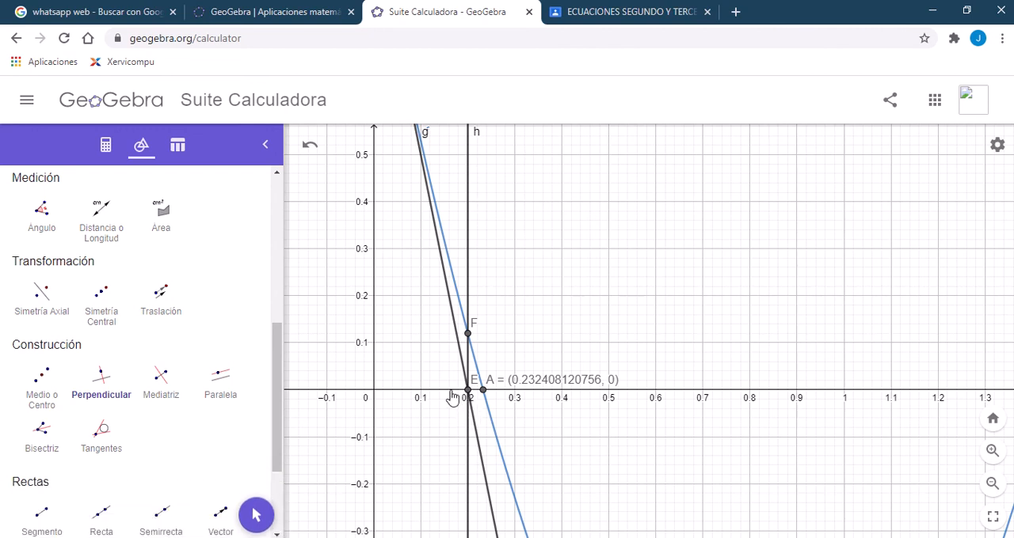
{"action": "left_click", "coordinate": [308, 156]}
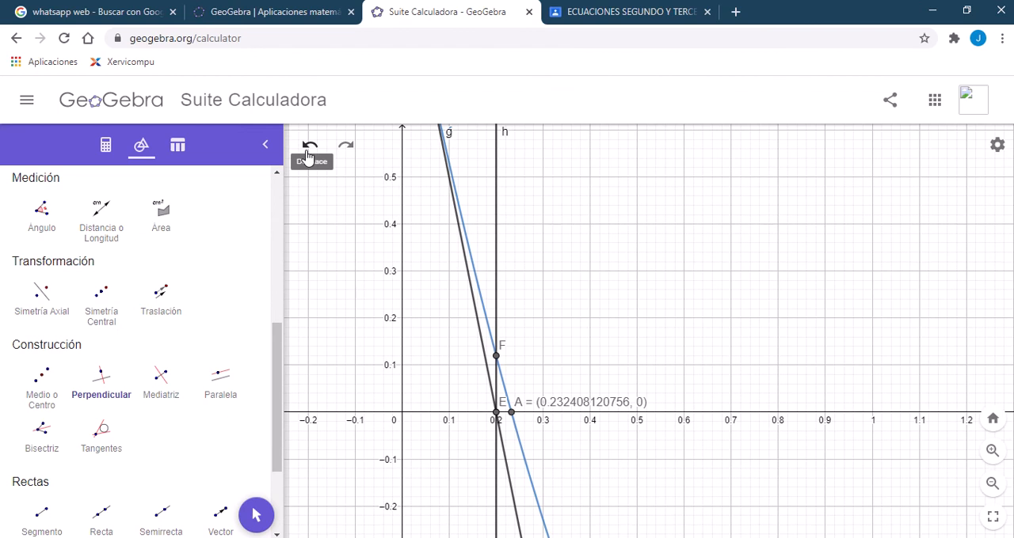
{"action": "left_click", "coordinate": [308, 156]}
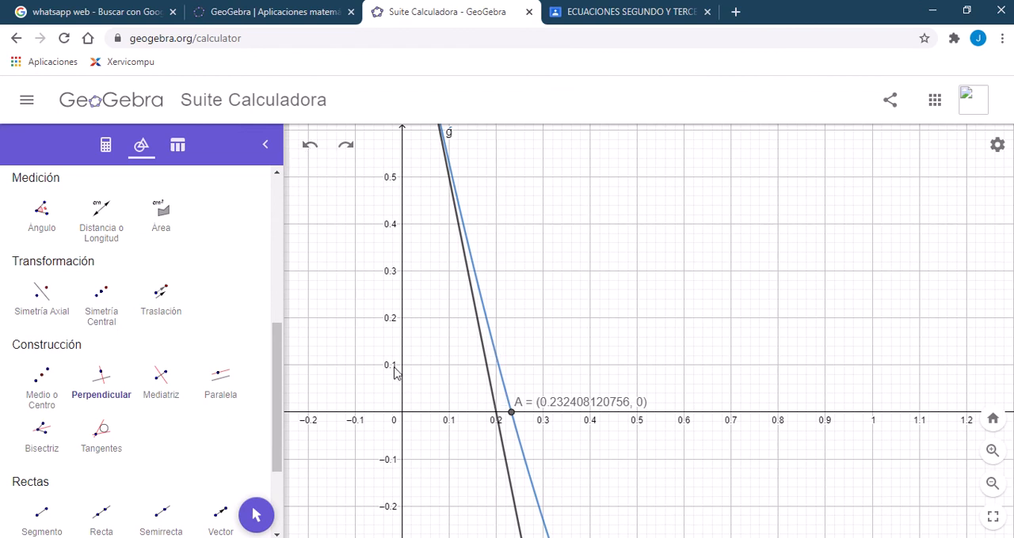
{"action": "left_click", "coordinate": [494, 413]}
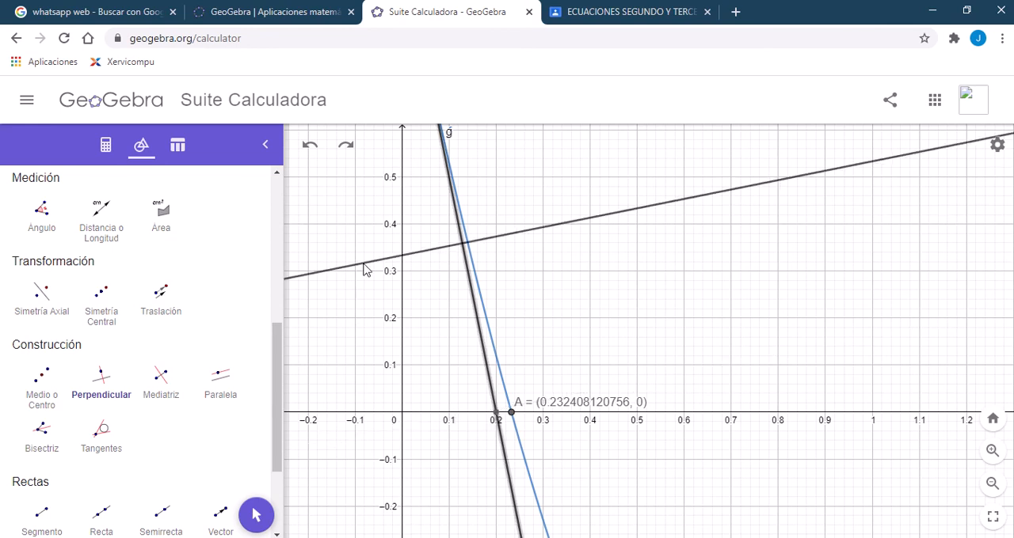
{"action": "left_click", "coordinate": [311, 149]}
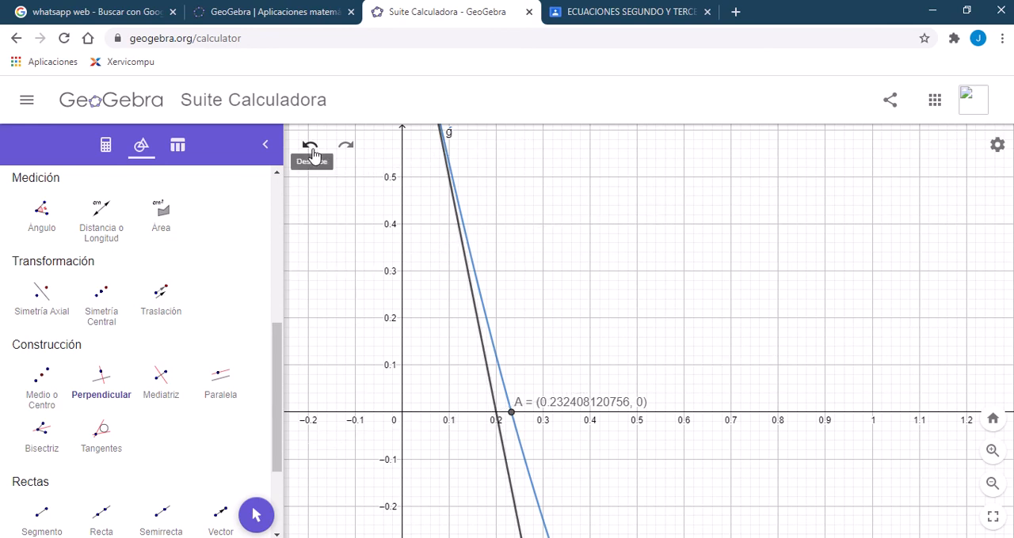
{"action": "left_click", "coordinate": [479, 409]}
{"action": "left_click", "coordinate": [309, 144]}
Step: Construct a perpendicular to the x-axis through the point where tangent g crosses it, at x = 0.2
{"action": "left_click", "coordinate": [111, 383]}
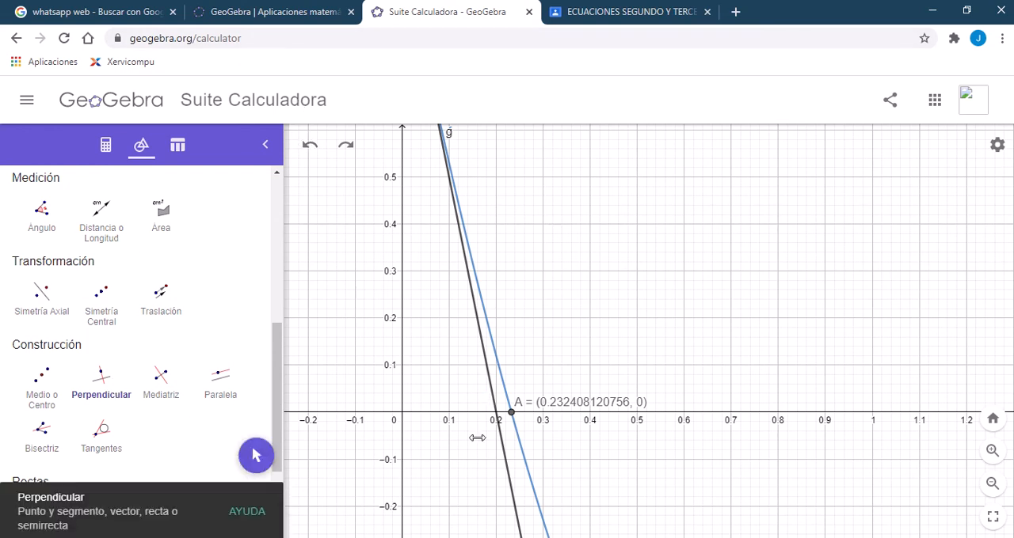
{"action": "left_click", "coordinate": [492, 413]}
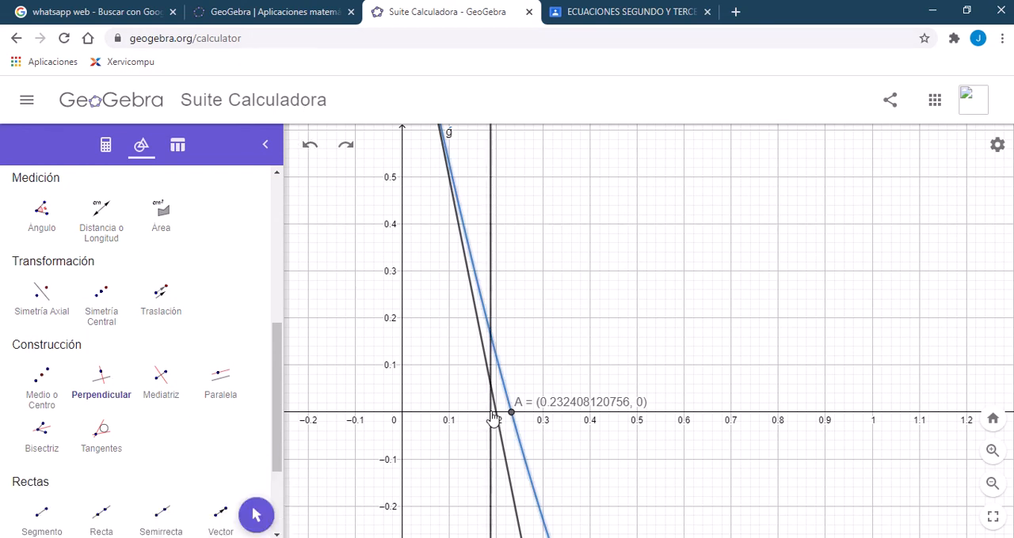
{"action": "left_click", "coordinate": [495, 414]}
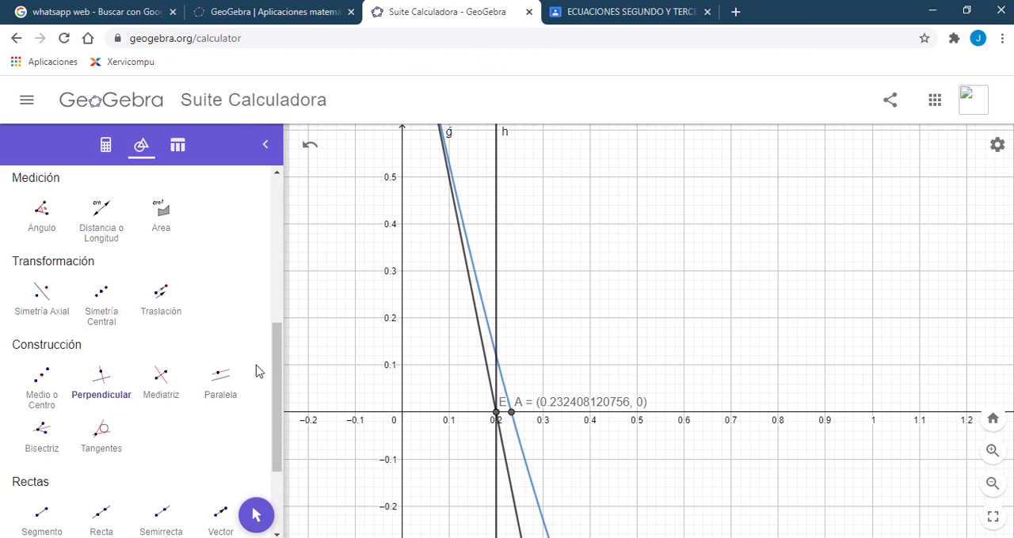
Step: Mark the intersection of the vertical line h with the parabola
{"action": "left_click_drag", "start_coordinate": [274, 344], "coordinate": [293, 206]}
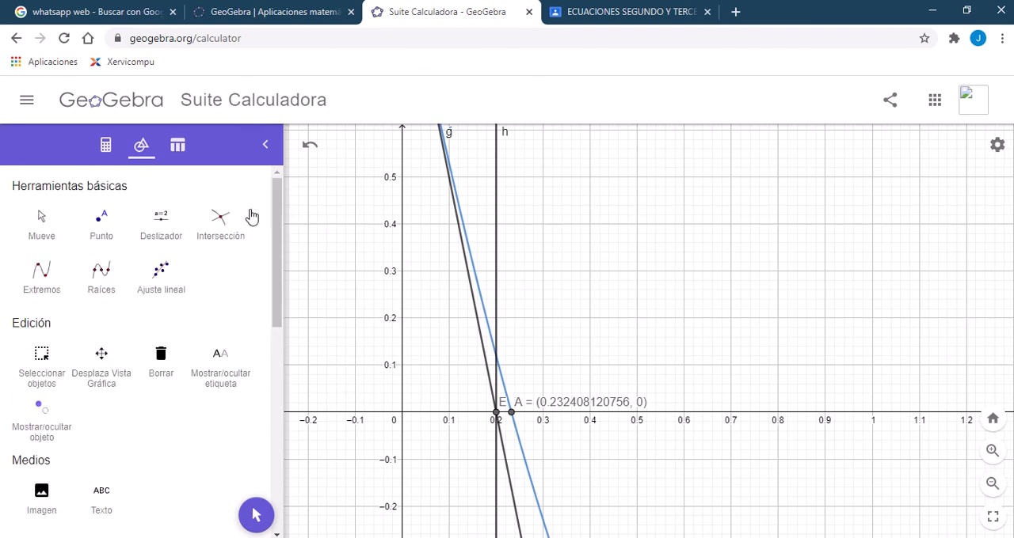
{"action": "left_click", "coordinate": [221, 221]}
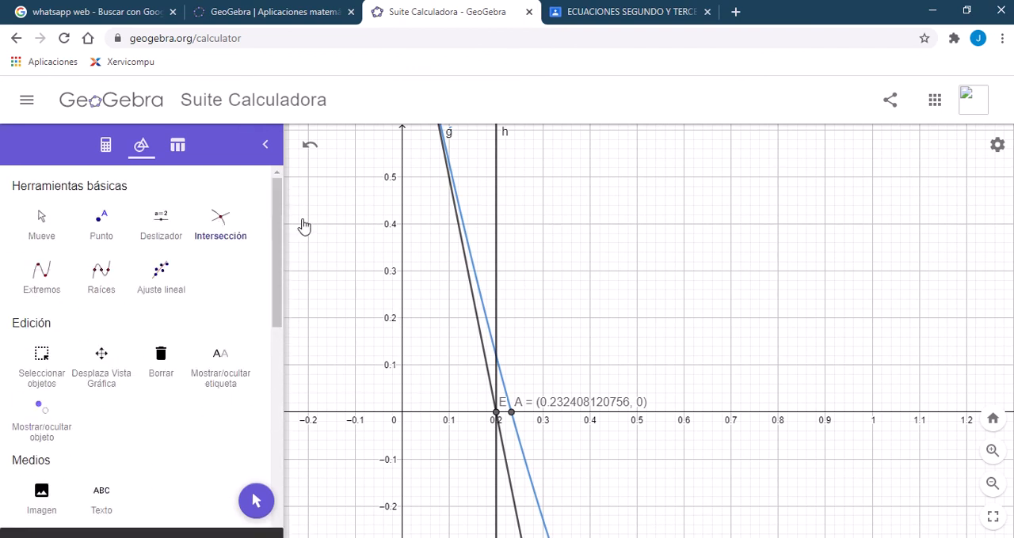
{"action": "left_click", "coordinate": [497, 357]}
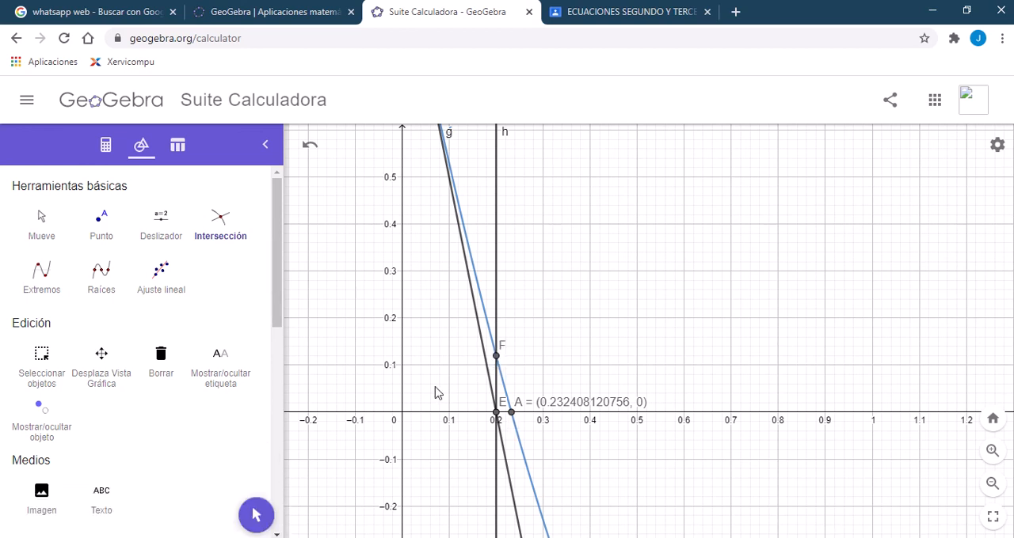
Step: Draw the tangent line to the parabola at point F
{"action": "left_click_drag", "start_coordinate": [276, 309], "coordinate": [274, 477]}
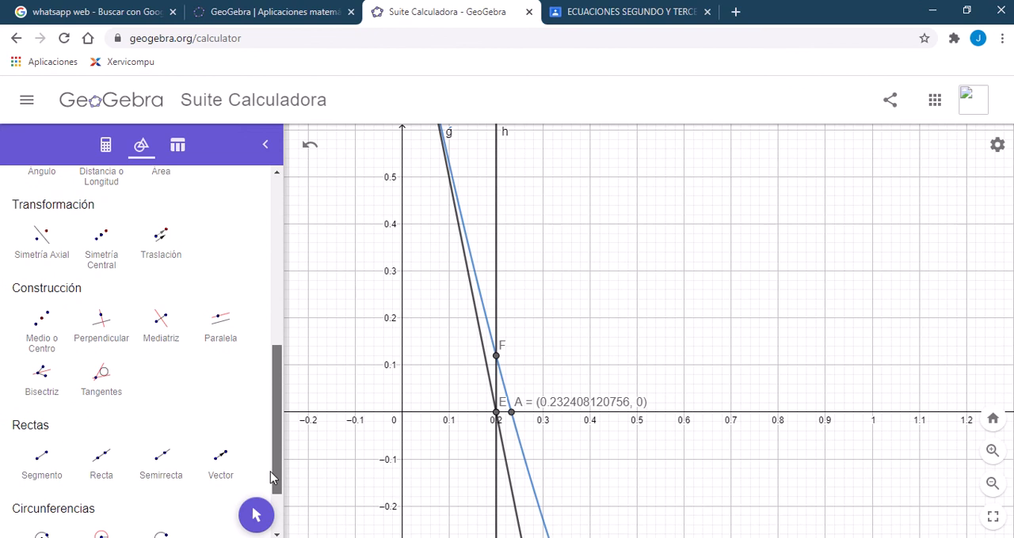
{"action": "left_click", "coordinate": [101, 380]}
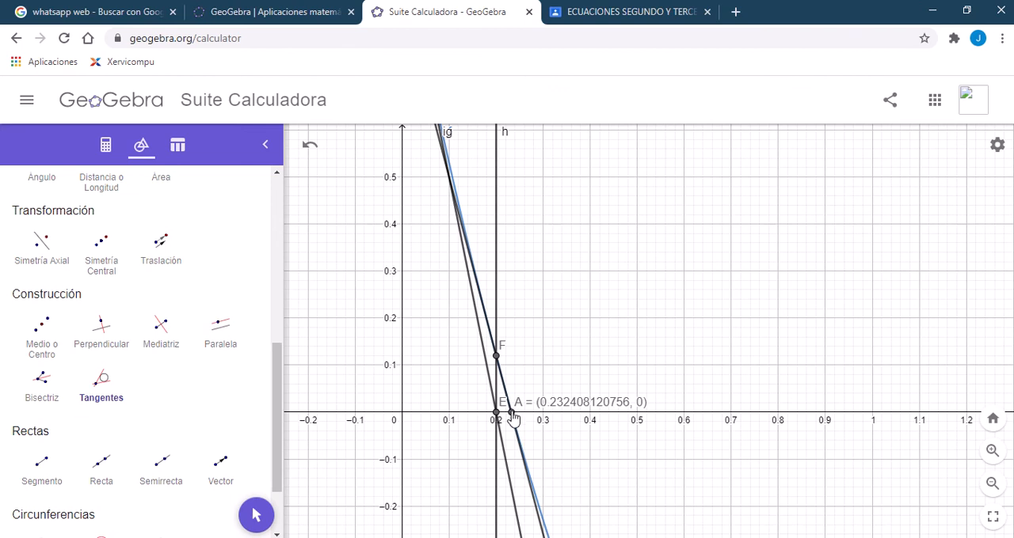
Step: Examine the graph closely around root A, where the tangent at point F crosses the x-axis
{"action": "left_click", "coordinate": [992, 450]}
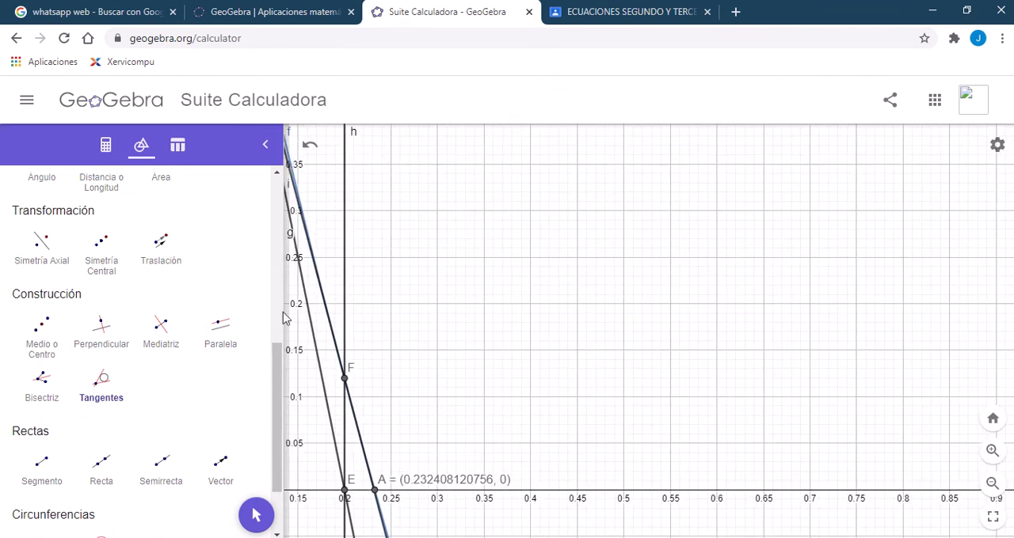
{"action": "left_click_drag", "start_coordinate": [277, 357], "coordinate": [315, 190]}
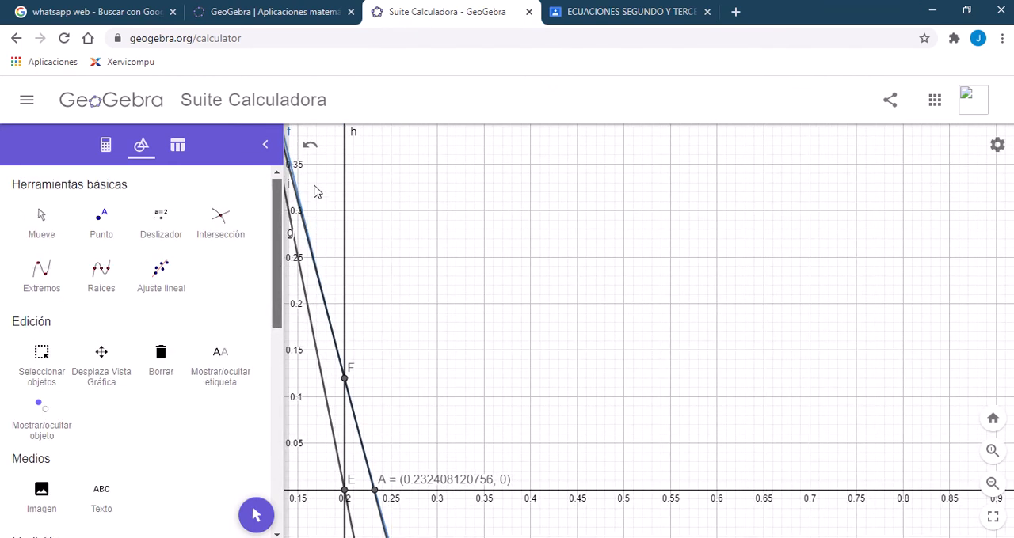
{"action": "left_click", "coordinate": [35, 220]}
{"action": "left_click_drag", "start_coordinate": [514, 438], "coordinate": [625, 324]}
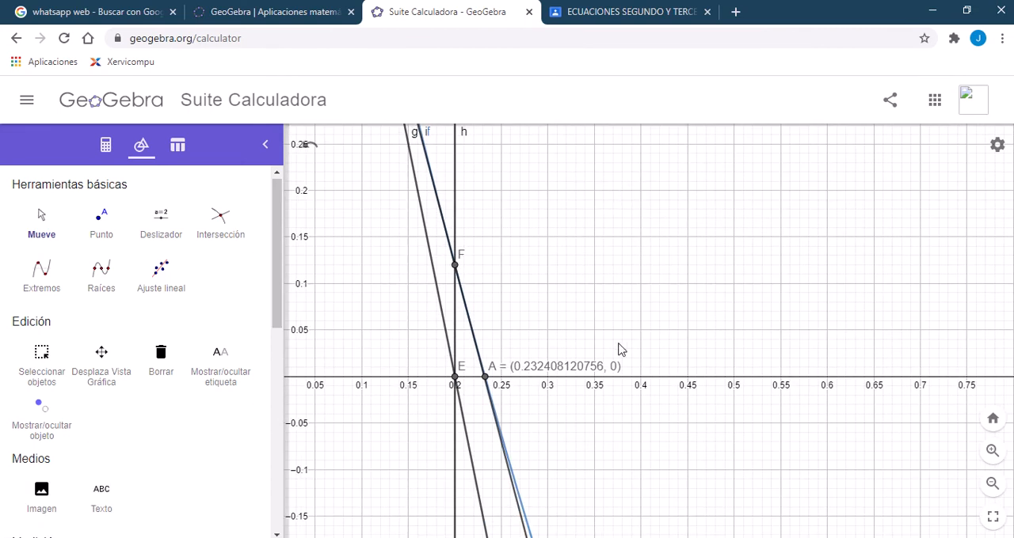
{"action": "left_click_drag", "start_coordinate": [547, 407], "coordinate": [572, 362]}
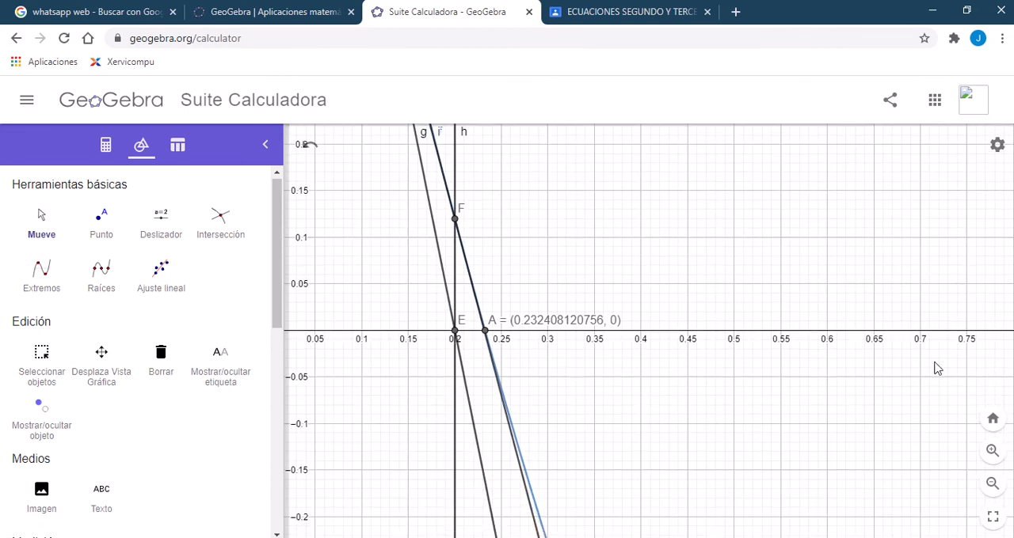
{"action": "left_click", "coordinate": [989, 452]}
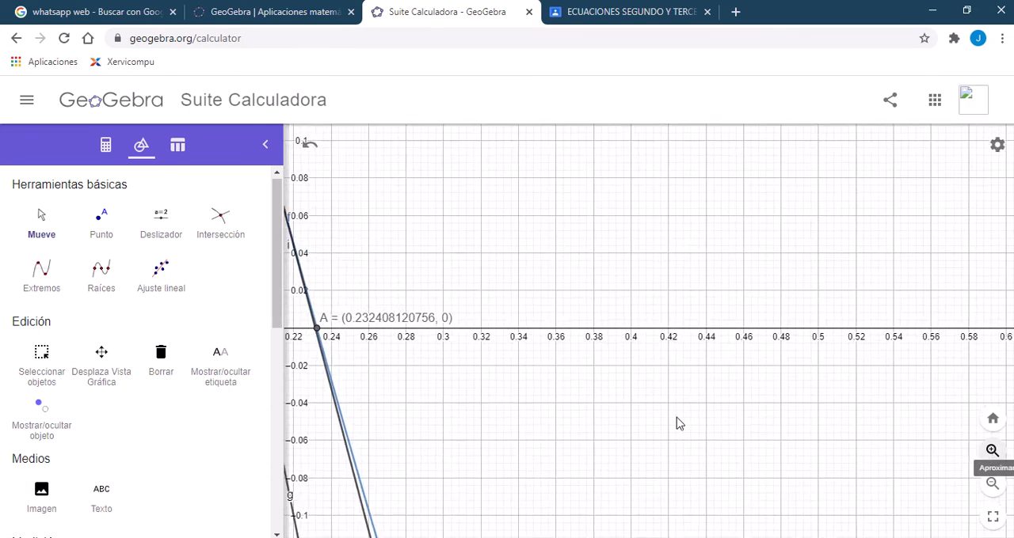
{"action": "left_click_drag", "start_coordinate": [515, 415], "coordinate": [881, 421]}
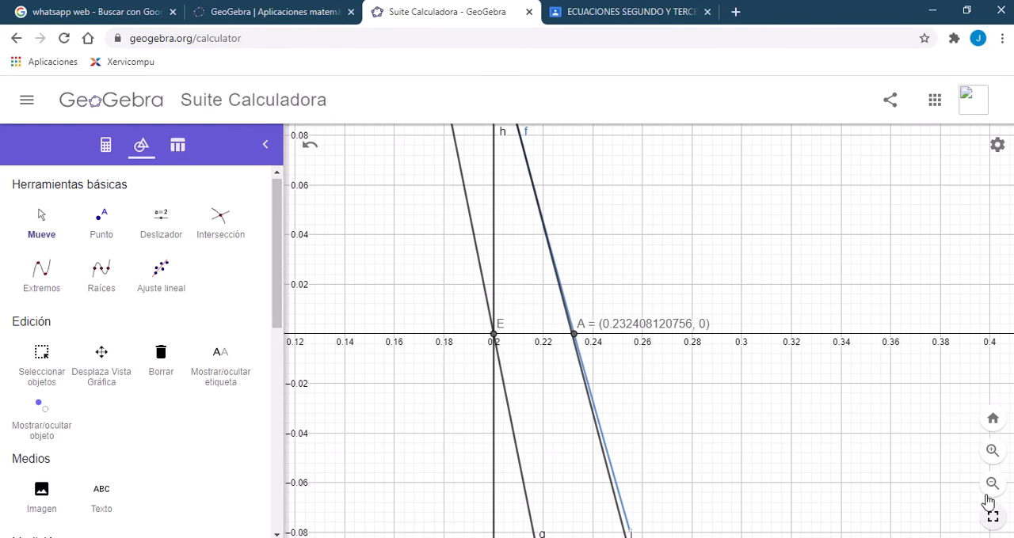
{"action": "left_click", "coordinate": [991, 450]}
{"action": "left_click", "coordinate": [993, 451]}
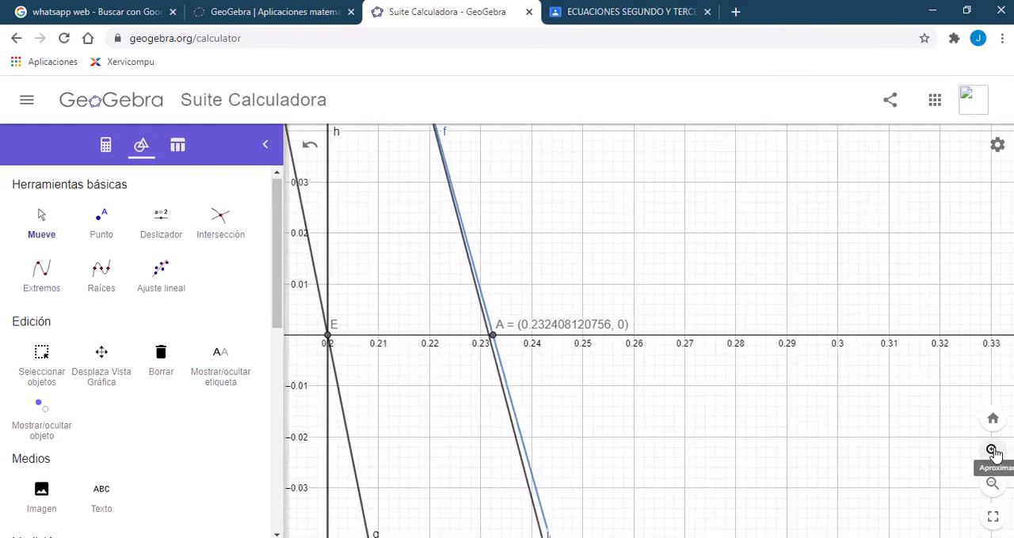
{"action": "left_click", "coordinate": [993, 450]}
{"action": "left_click", "coordinate": [993, 451]}
{"action": "left_click_drag", "start_coordinate": [388, 282], "coordinate": [672, 286]}
{"action": "left_click", "coordinate": [992, 451]}
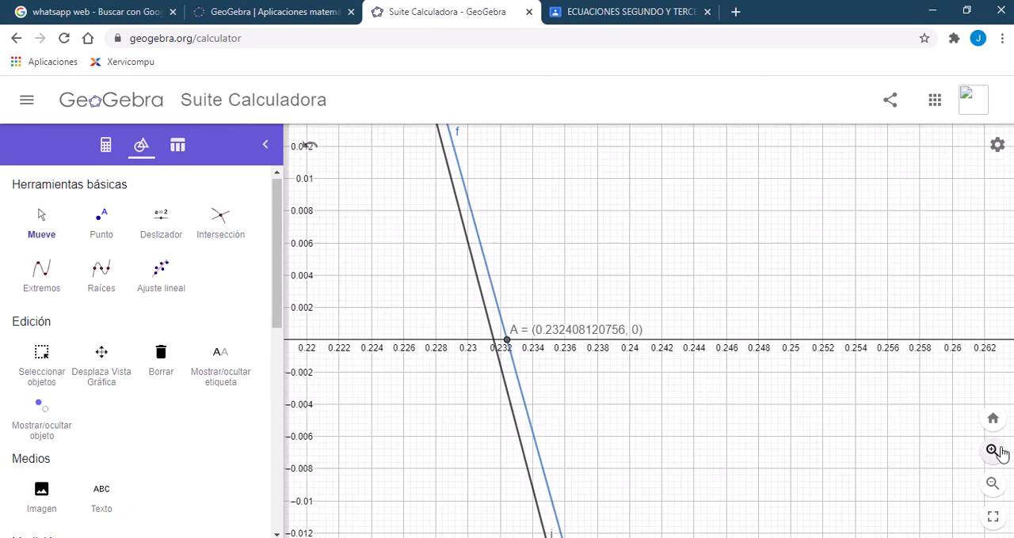
{"action": "left_click_drag", "start_coordinate": [600, 464], "coordinate": [774, 453]}
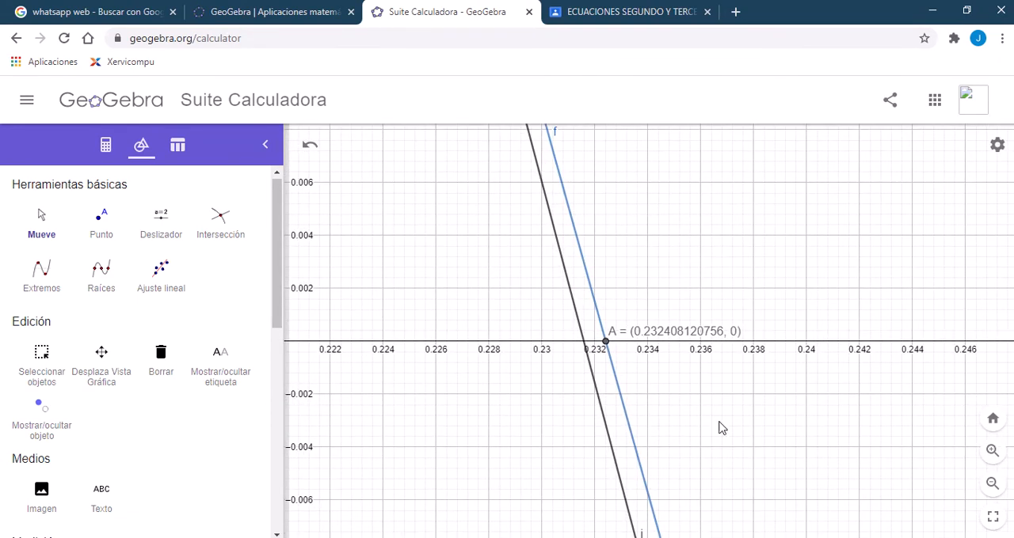
{"action": "left_click_drag", "start_coordinate": [719, 428], "coordinate": [683, 473]}
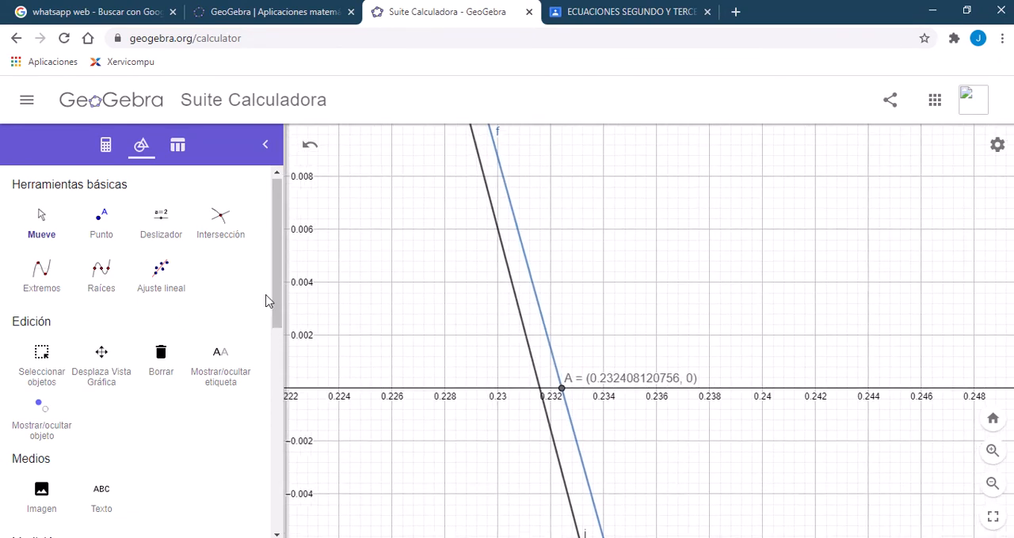
Step: Try to construct a perpendicular at the point where tangent i crosses the x-axis, and undo it
{"action": "left_click_drag", "start_coordinate": [277, 303], "coordinate": [277, 453]}
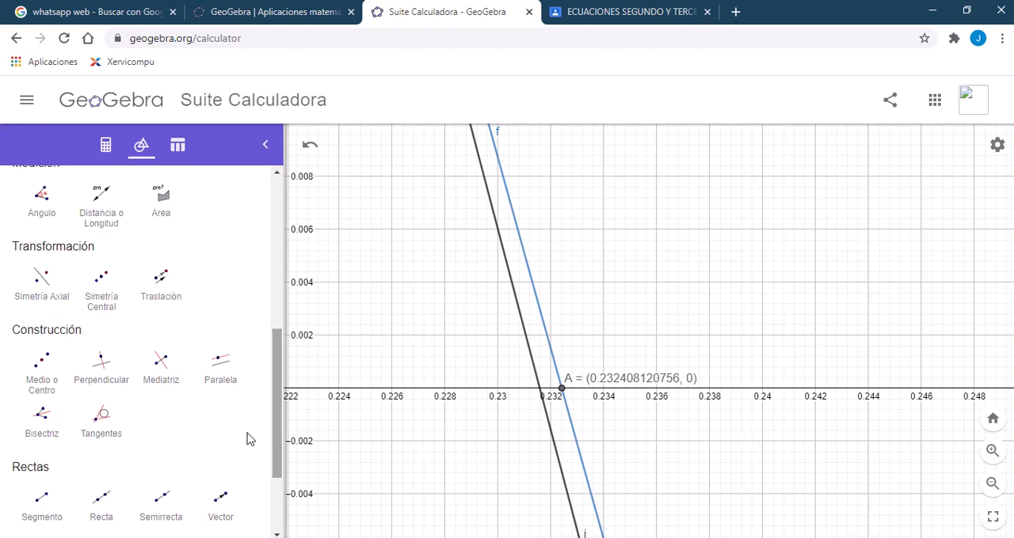
{"action": "left_click", "coordinate": [92, 378]}
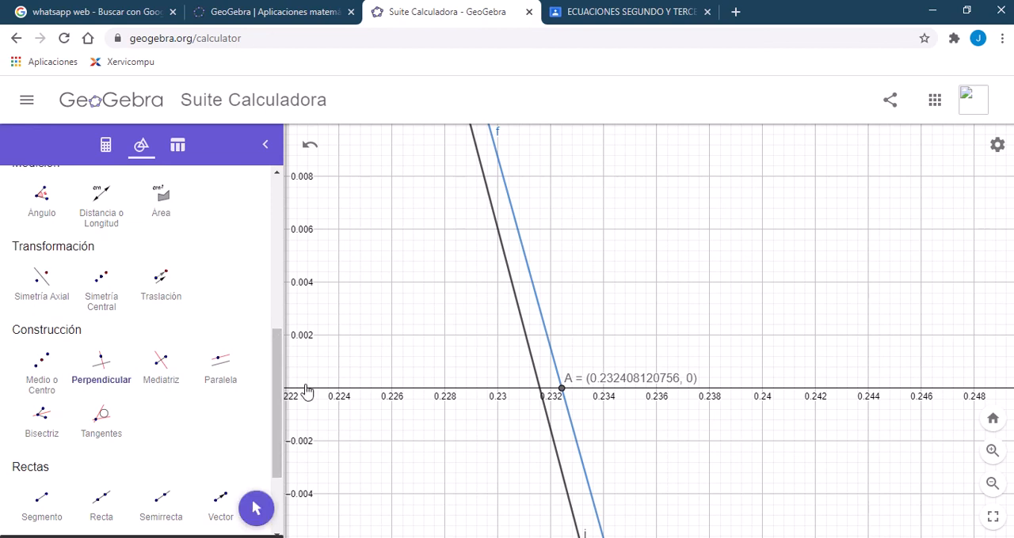
{"action": "left_click", "coordinate": [539, 393]}
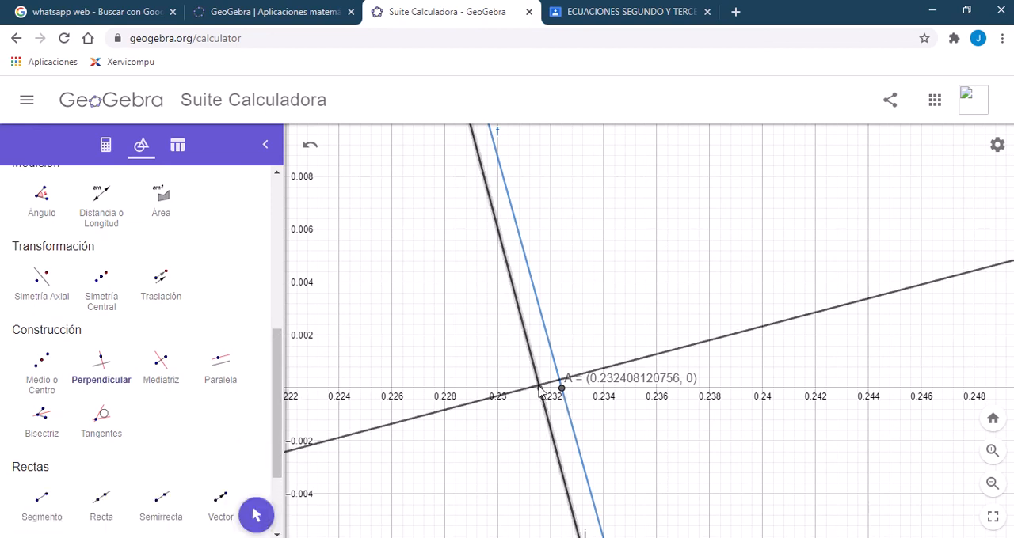
{"action": "left_click", "coordinate": [308, 143]}
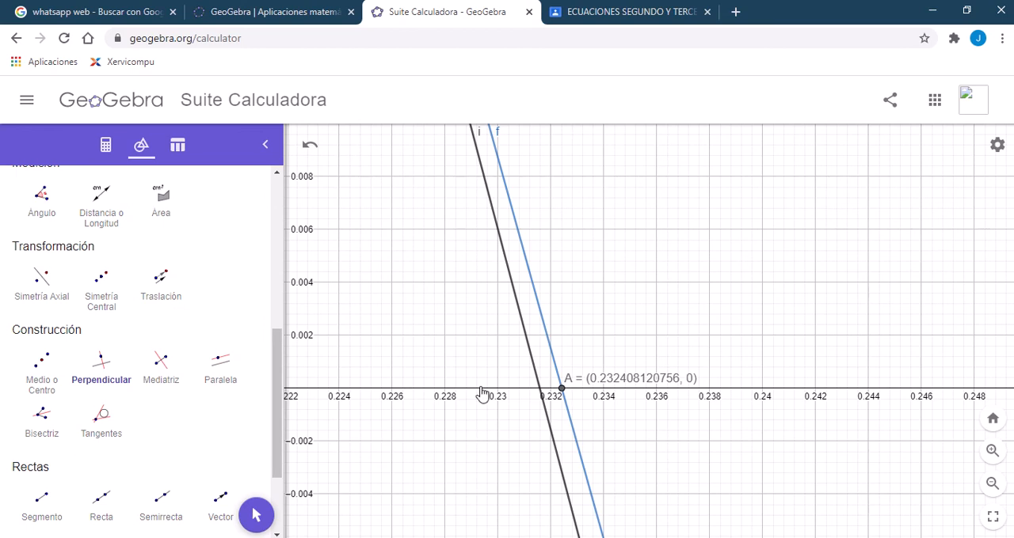
Step: Construct a perpendicular to the x-axis through the point where tangent i crosses it, just before root A
{"action": "left_click", "coordinate": [109, 371]}
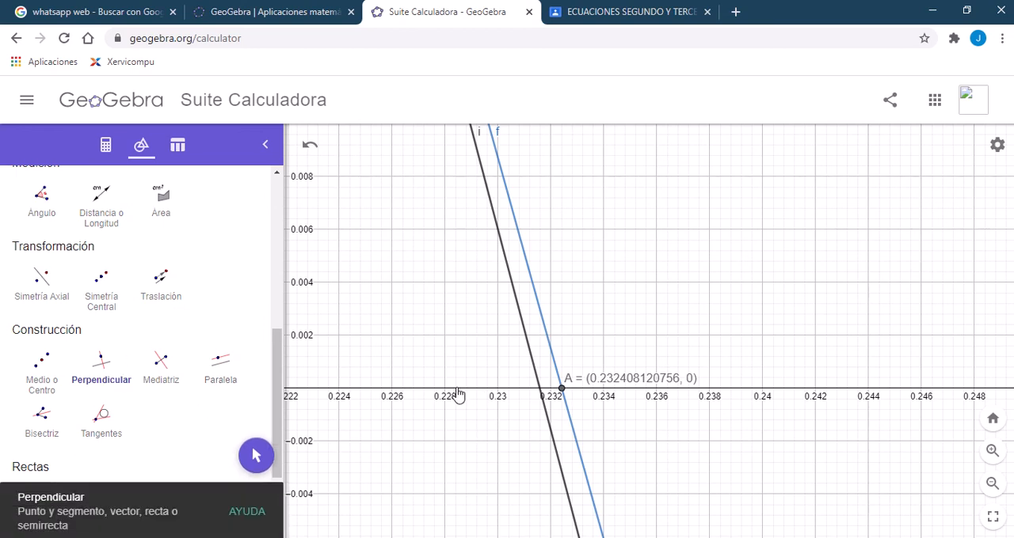
{"action": "left_click", "coordinate": [559, 395]}
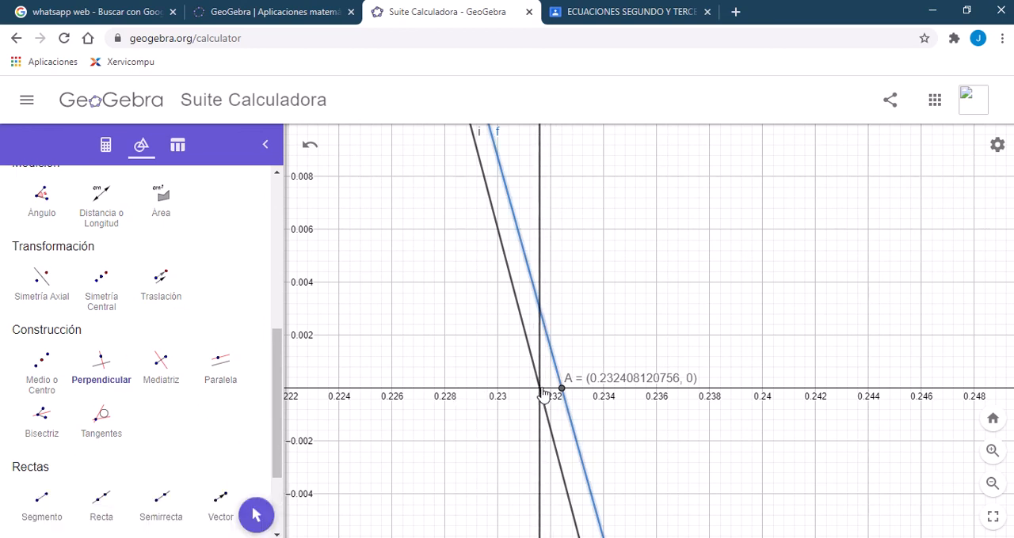
{"action": "left_click", "coordinate": [542, 393]}
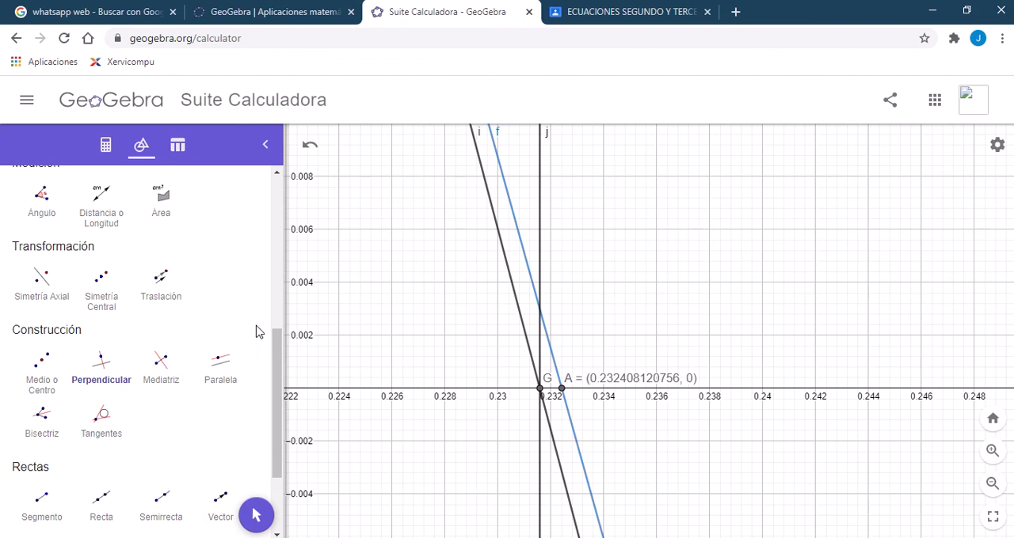
Step: Try to mark the point where the vertical line j crosses the parabola
{"action": "left_click_drag", "start_coordinate": [273, 335], "coordinate": [260, 199]}
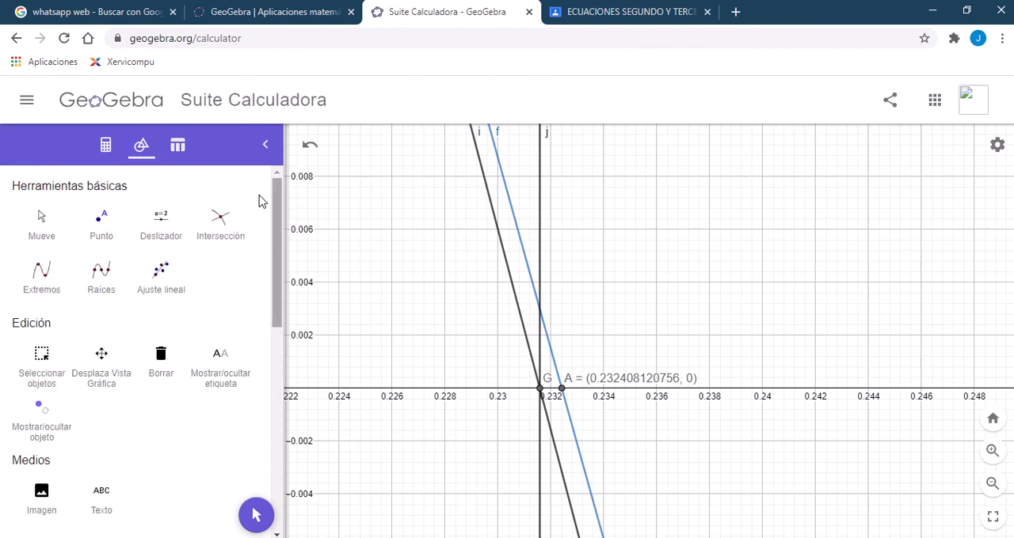
{"action": "left_click", "coordinate": [221, 226]}
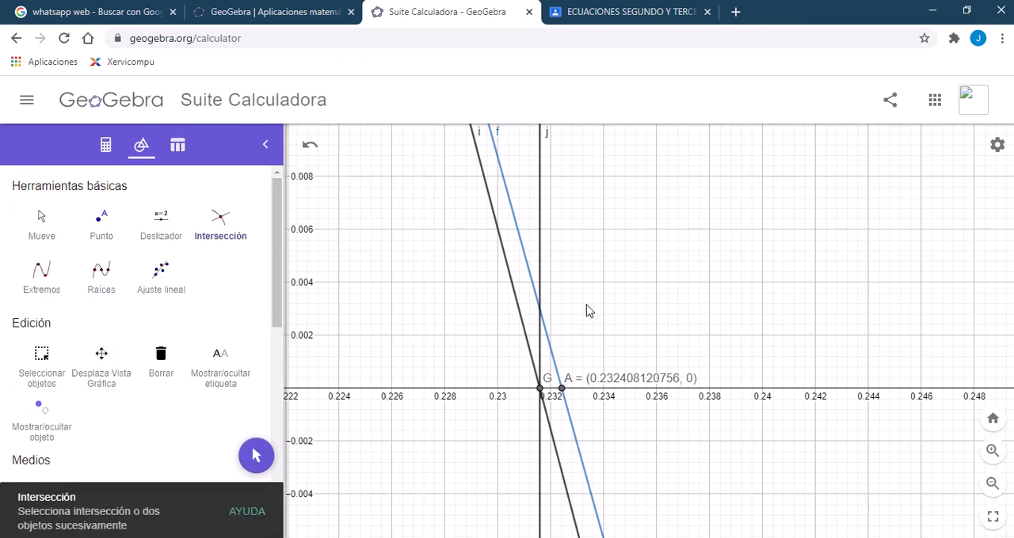
{"action": "left_click", "coordinate": [542, 322]}
Step: Try to draw the tangent to the parabola where it meets line j, and undo it
{"action": "left_click_drag", "start_coordinate": [281, 286], "coordinate": [258, 468]}
{"action": "left_click", "coordinate": [110, 359]}
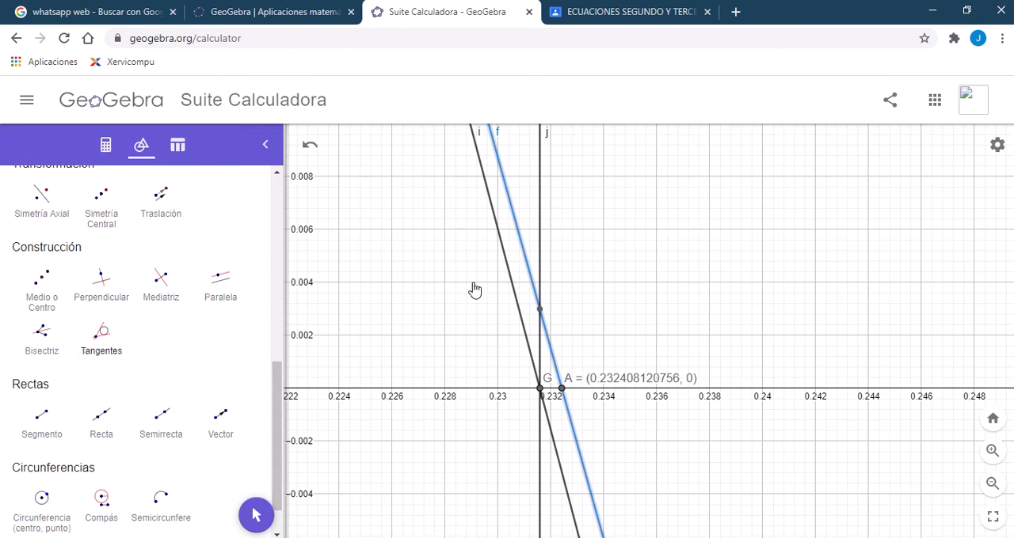
{"action": "left_click", "coordinate": [539, 314]}
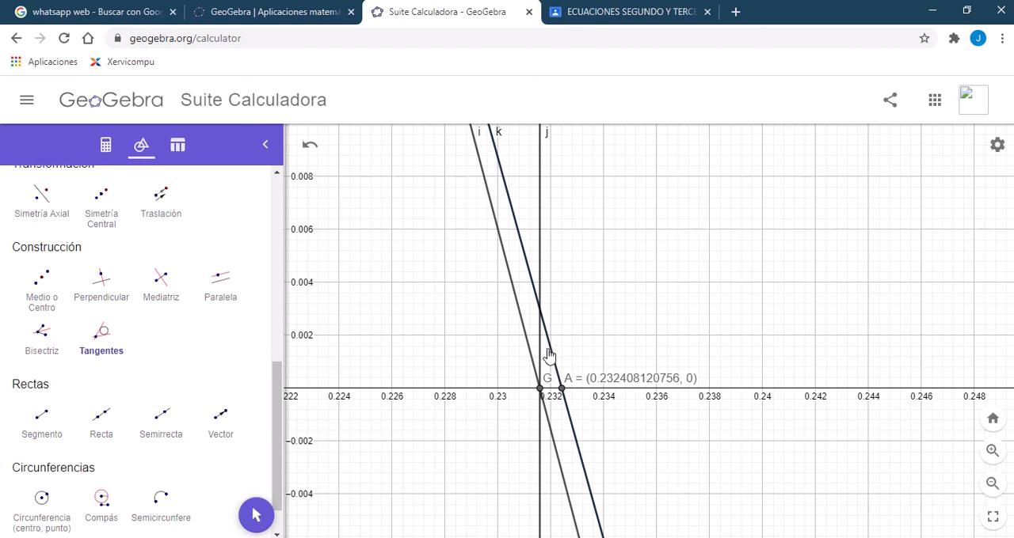
{"action": "left_click", "coordinate": [309, 145]}
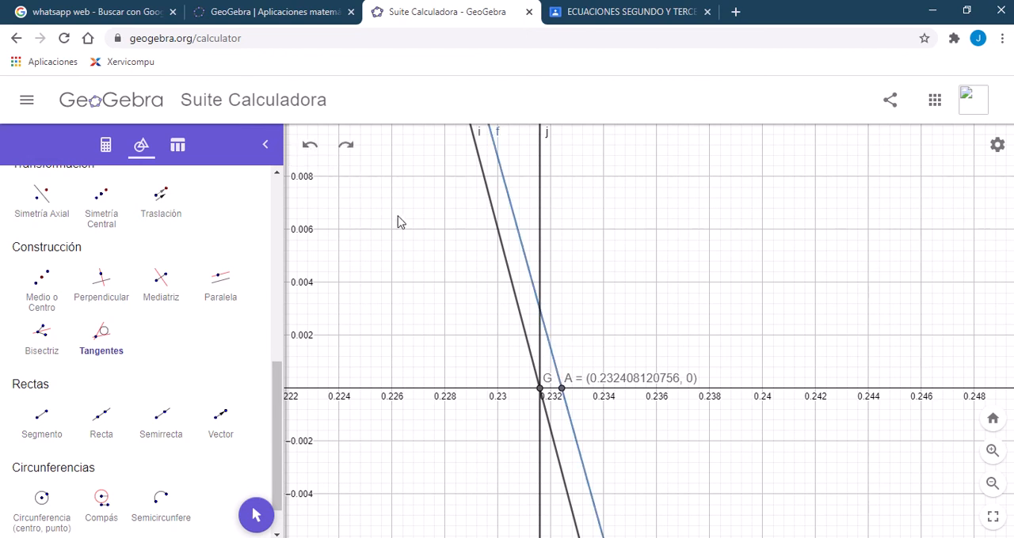
Step: Mark the intersection of the vertical line j with the parabola using the Intersection tool
{"action": "left_click_drag", "start_coordinate": [279, 385], "coordinate": [294, 199]}
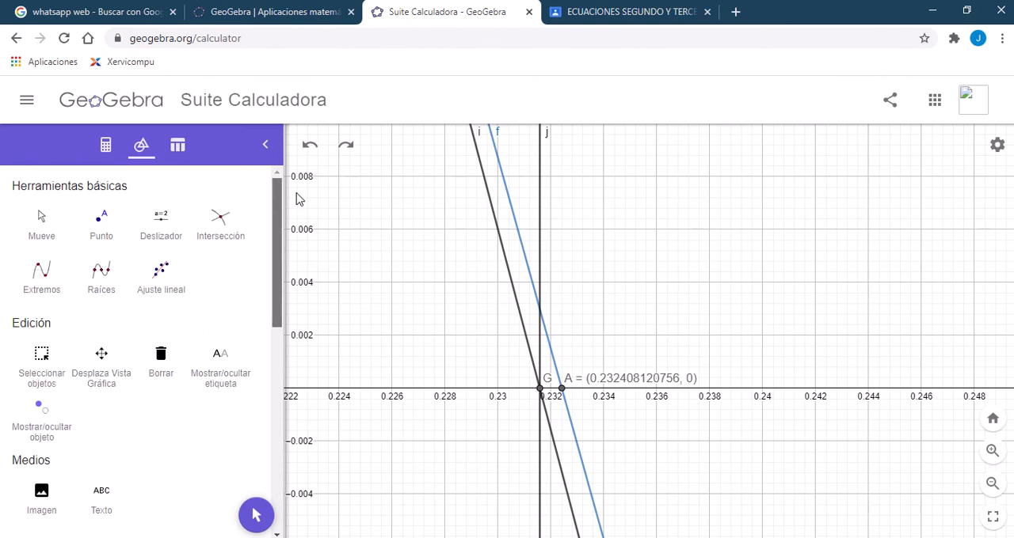
{"action": "left_click", "coordinate": [224, 224]}
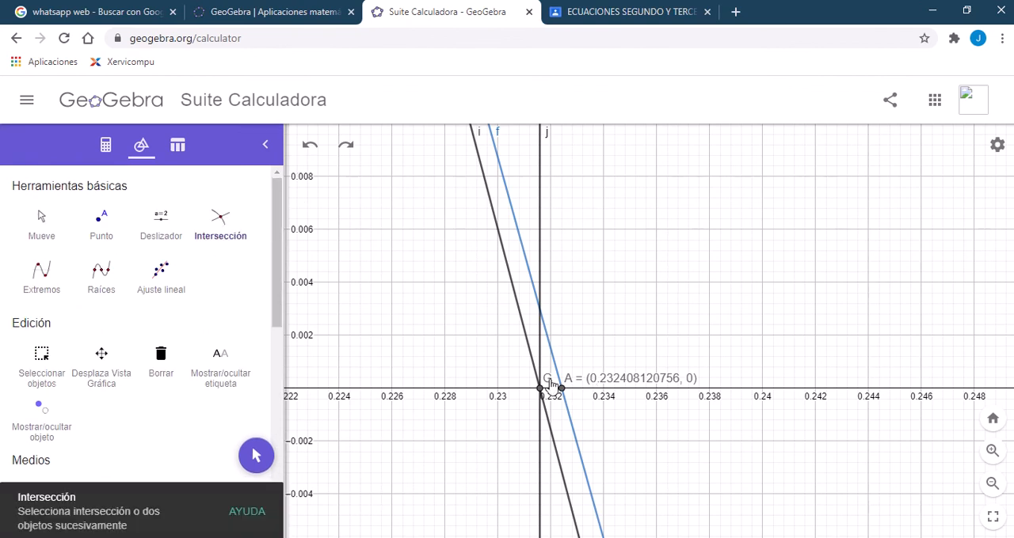
{"action": "left_click", "coordinate": [542, 361]}
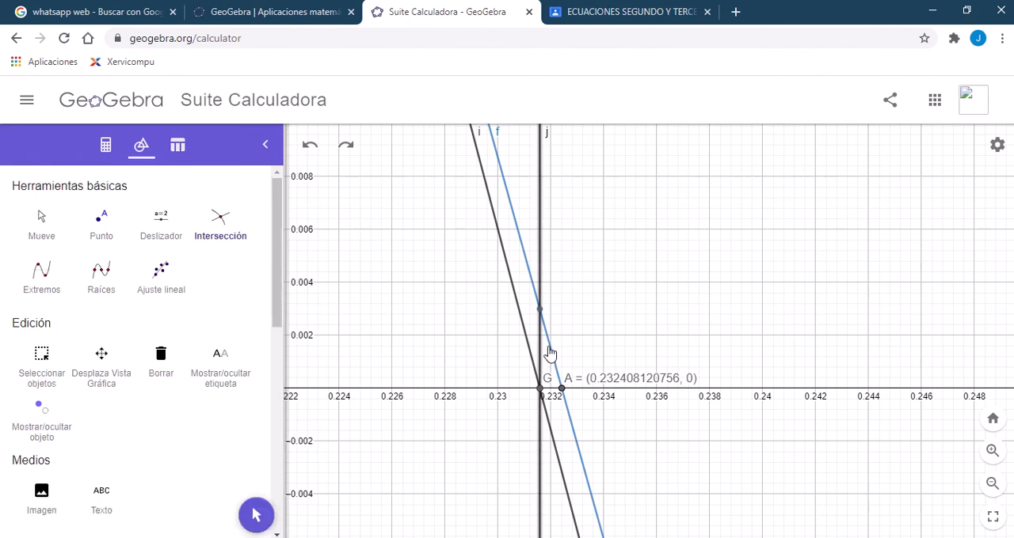
{"action": "left_click", "coordinate": [551, 353]}
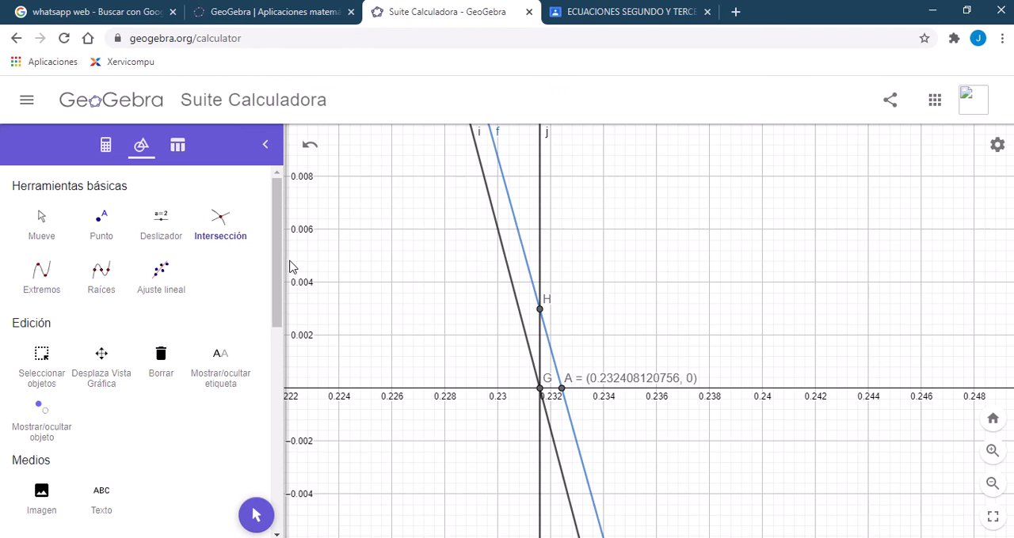
Step: Draw the tangent line to the parabola at point H
{"action": "left_click_drag", "start_coordinate": [281, 266], "coordinate": [247, 412]}
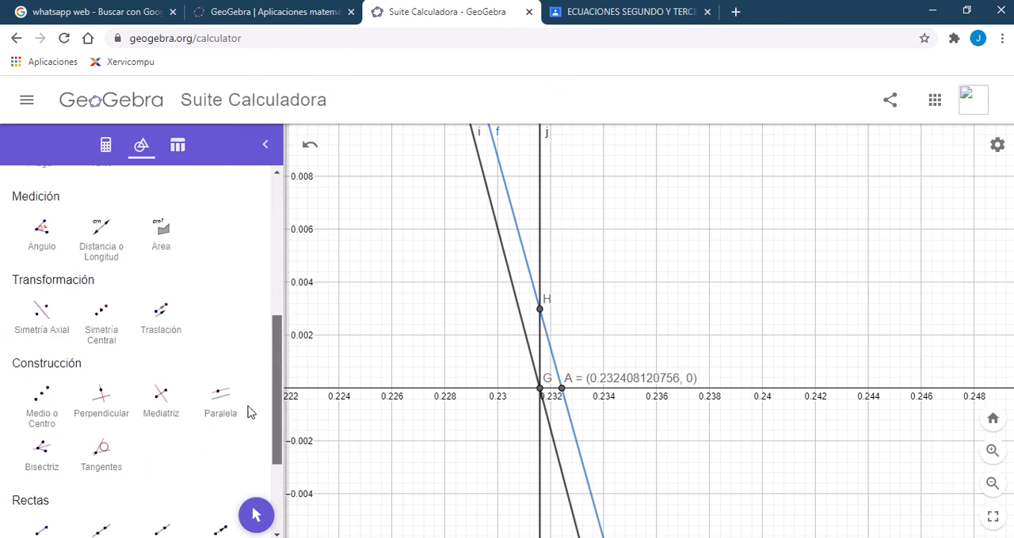
{"action": "scroll", "coordinate": [247, 412], "scroll_direction": "down", "scroll_amount": 1}
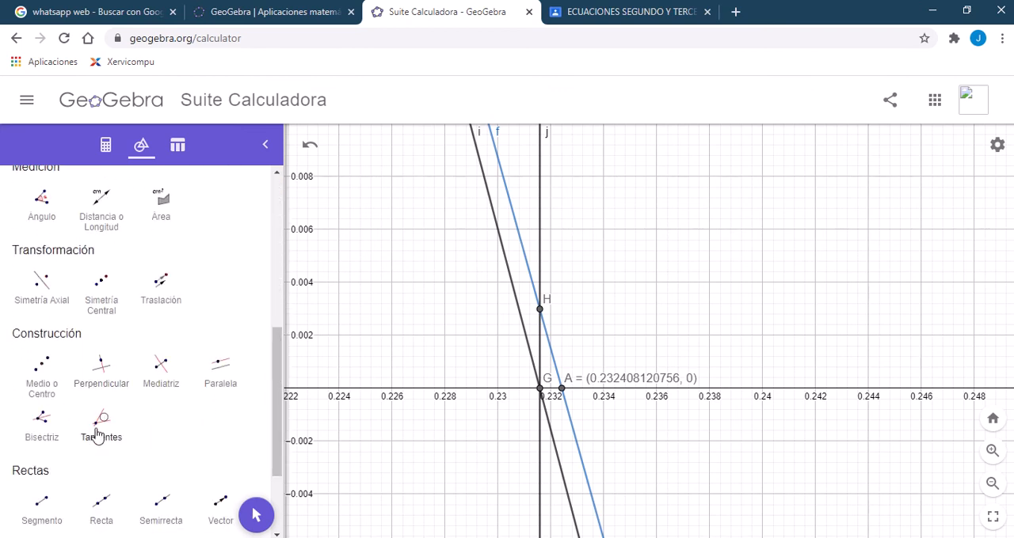
{"action": "left_click", "coordinate": [100, 419]}
{"action": "left_click", "coordinate": [551, 347]}
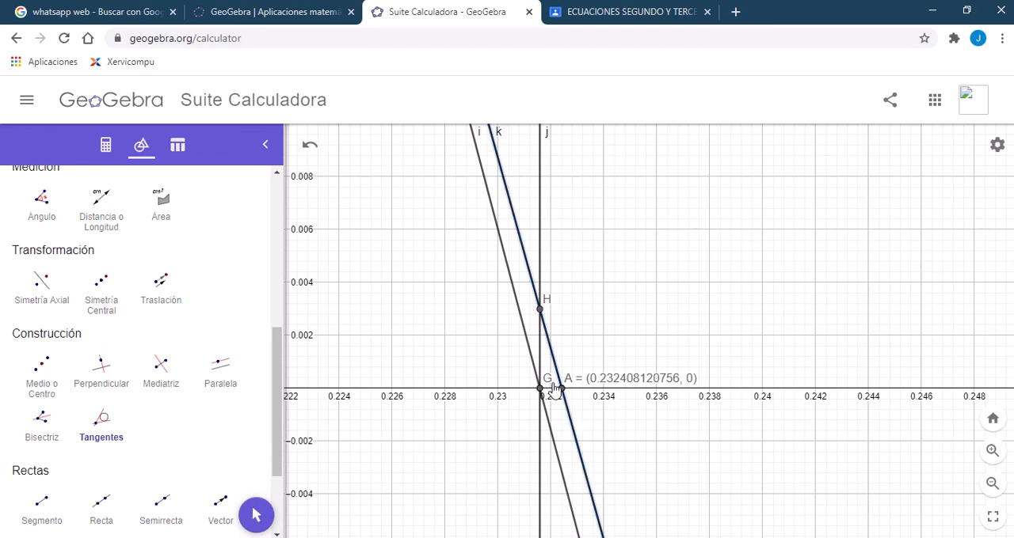
Step: Examine how close the tangent at point H crosses the x-axis to root A, compared with point G
{"action": "left_click", "coordinate": [992, 452]}
{"action": "left_click", "coordinate": [992, 451]}
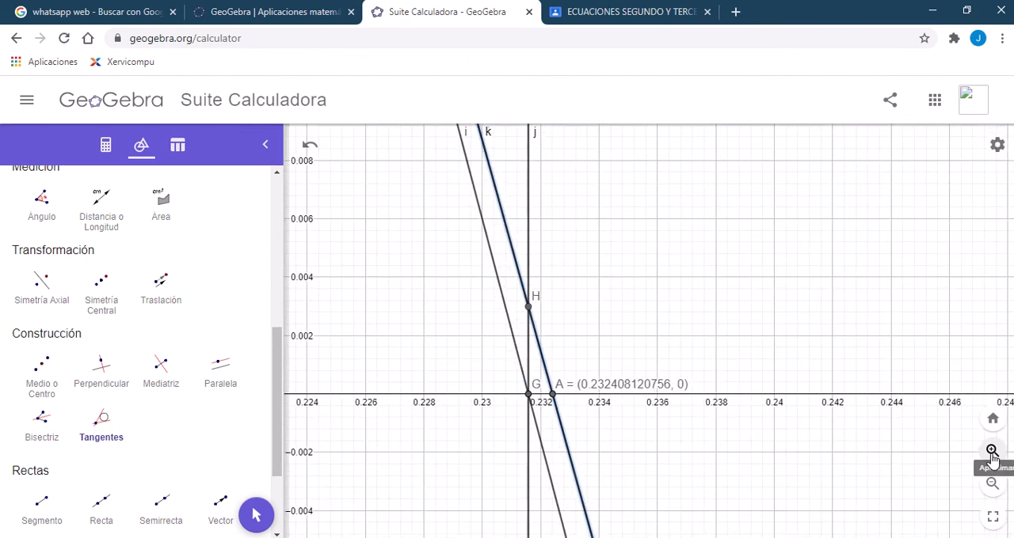
{"action": "left_click", "coordinate": [991, 451]}
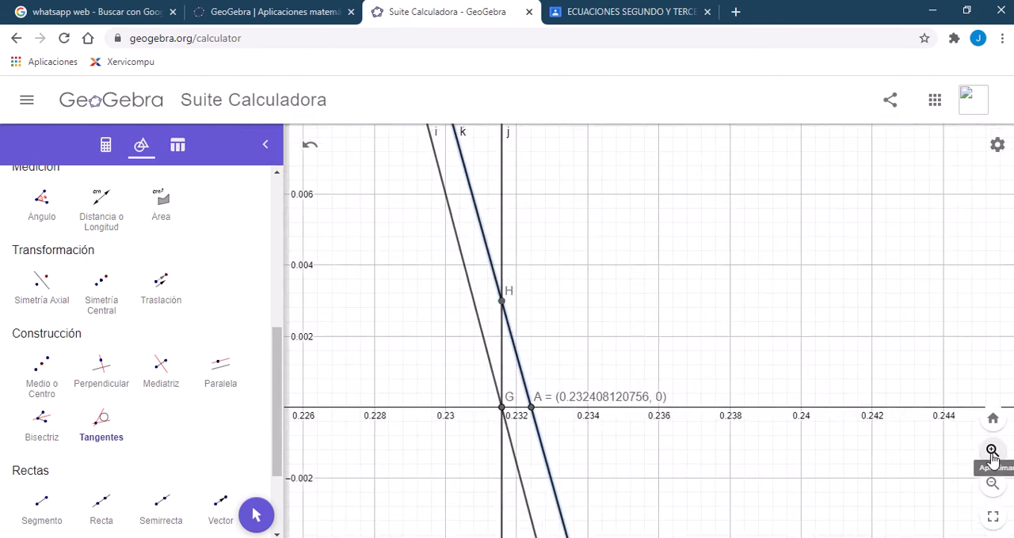
{"action": "left_click_drag", "start_coordinate": [274, 340], "coordinate": [268, 171]}
{"action": "scroll", "coordinate": [277, 203], "scroll_direction": "up", "scroll_amount": 2}
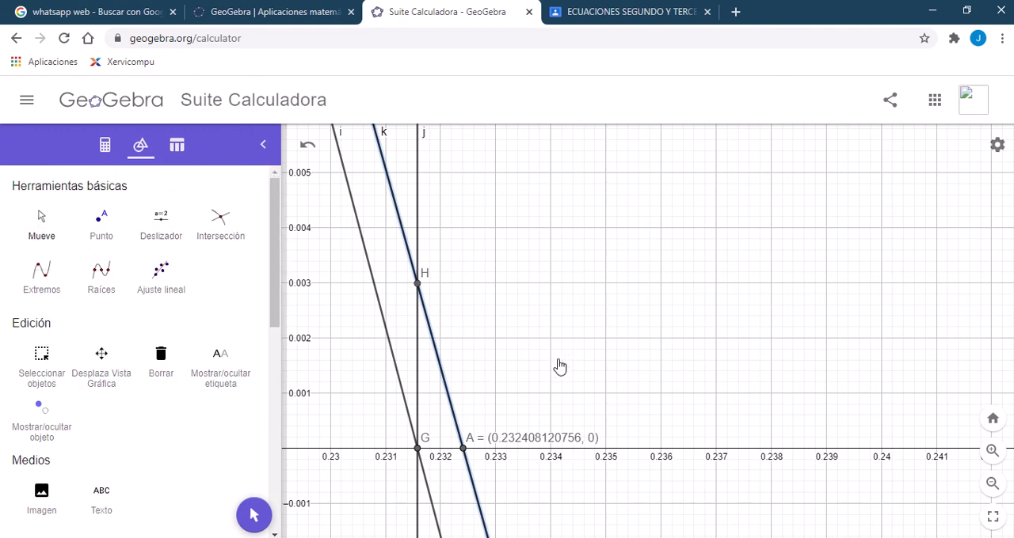
{"action": "scroll", "coordinate": [563, 334], "scroll_direction": "down", "scroll_amount": 5}
{"action": "left_click_drag", "start_coordinate": [547, 359], "coordinate": [576, 309]}
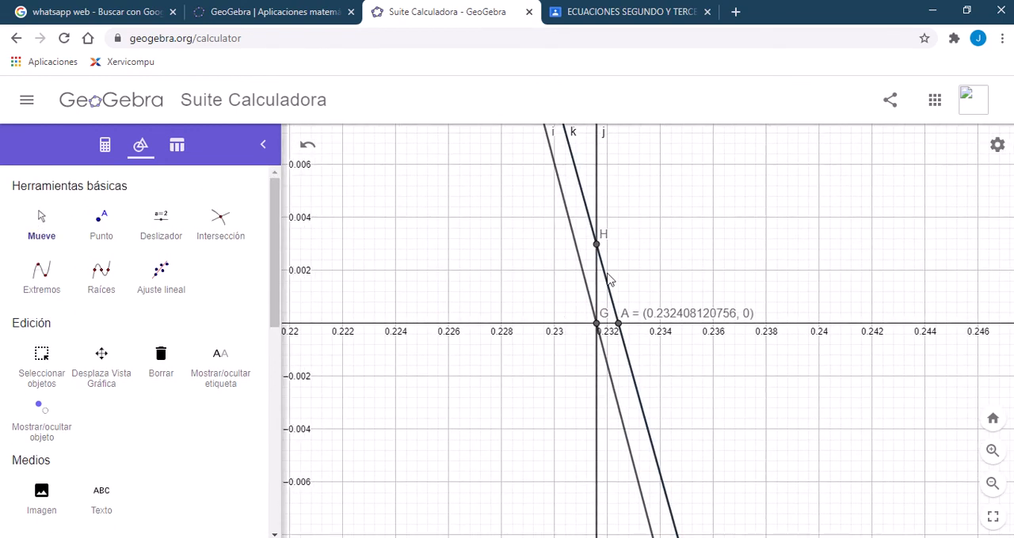
{"action": "left_click_drag", "start_coordinate": [626, 265], "coordinate": [554, 279]}
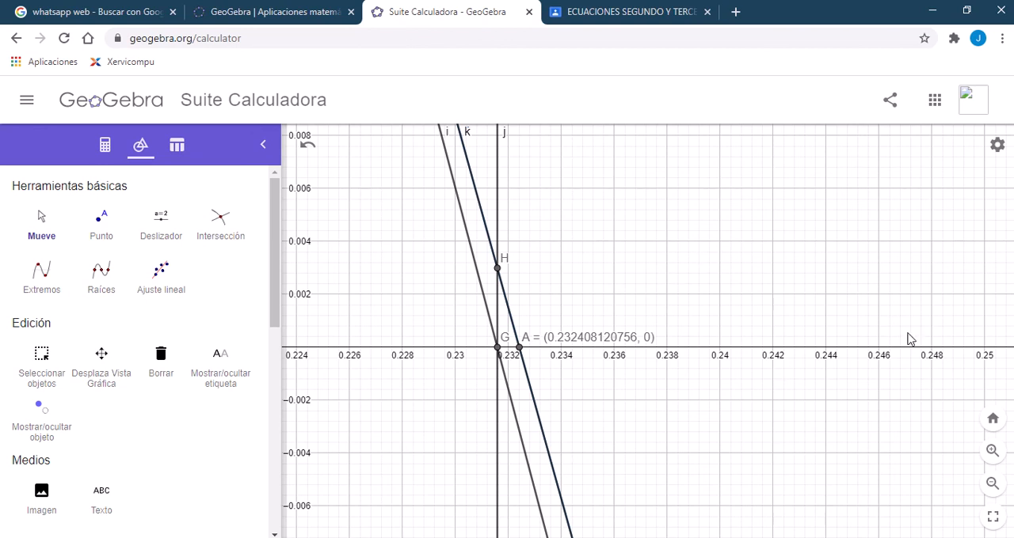
{"action": "left_click", "coordinate": [991, 484]}
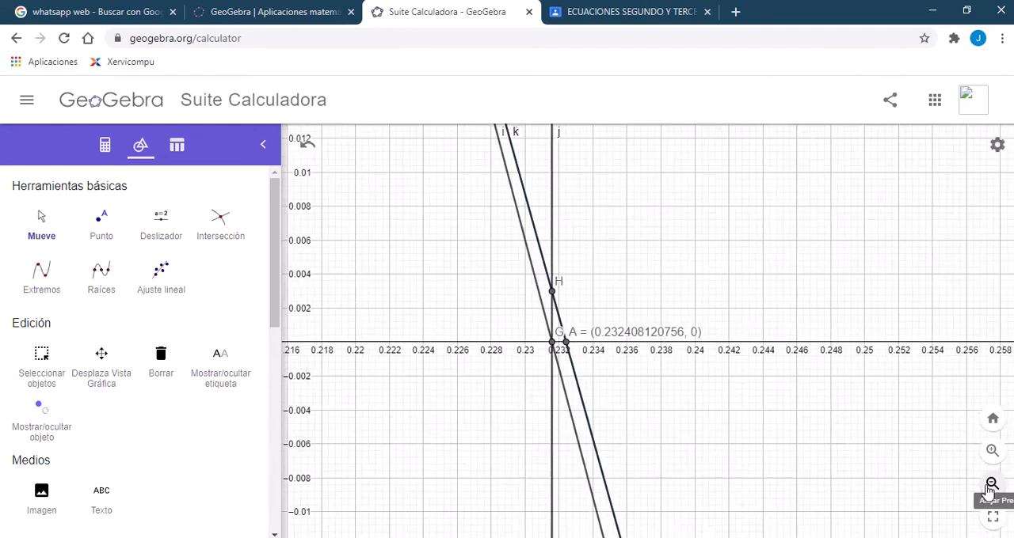
Step: Examine how the successive tangents and the vertical lines h and j relate to the parabola as a whole
{"action": "left_click", "coordinate": [988, 492]}
{"action": "left_click", "coordinate": [987, 493]}
{"action": "left_click", "coordinate": [988, 492]}
{"action": "left_click", "coordinate": [988, 493]}
{"action": "left_click", "coordinate": [987, 493]}
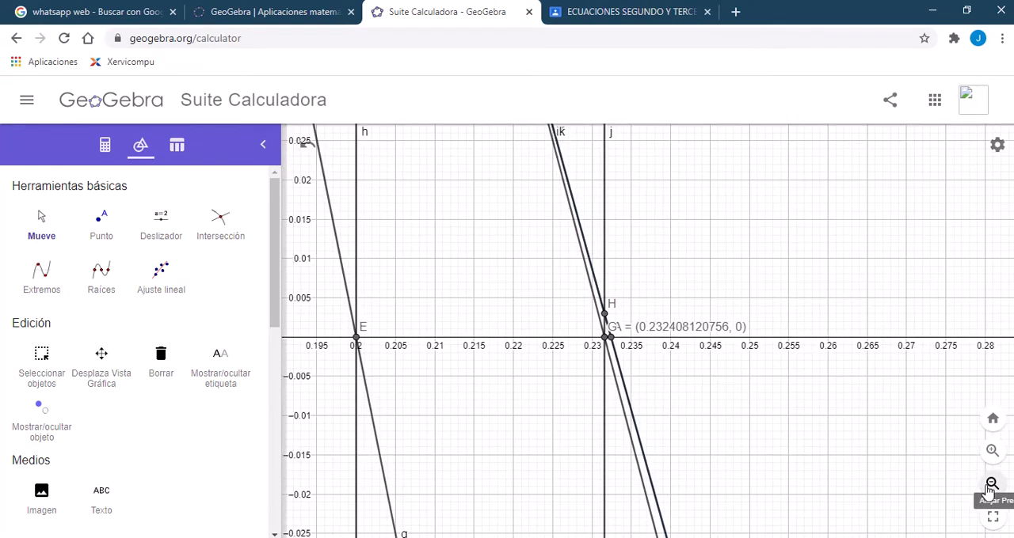
{"action": "left_click", "coordinate": [987, 493]}
{"action": "left_click", "coordinate": [987, 492]}
{"action": "left_click", "coordinate": [987, 493]}
{"action": "left_click", "coordinate": [987, 492]}
{"action": "left_click", "coordinate": [987, 492]}
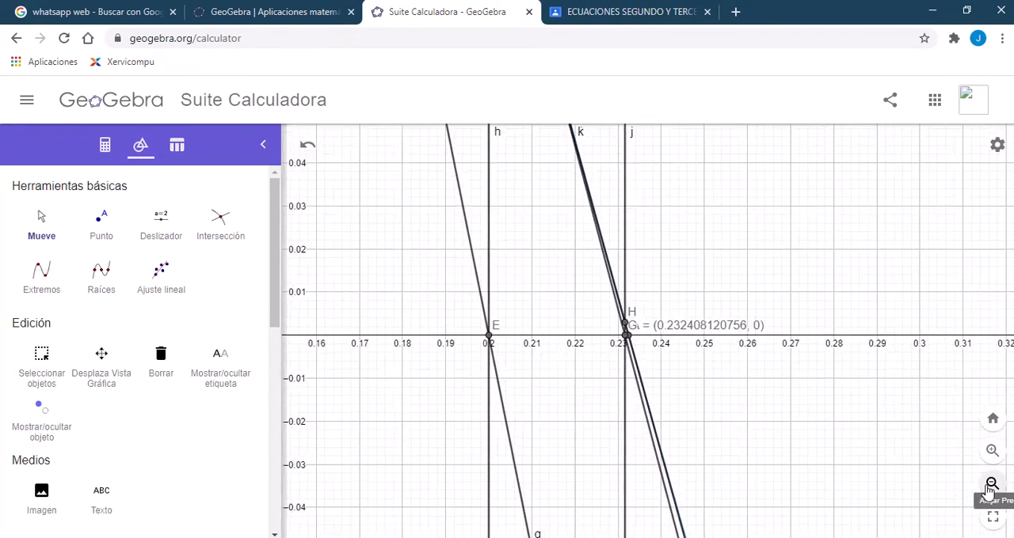
{"action": "left_click", "coordinate": [987, 493]}
{"action": "left_click", "coordinate": [987, 493]}
{"action": "left_click", "coordinate": [989, 491]}
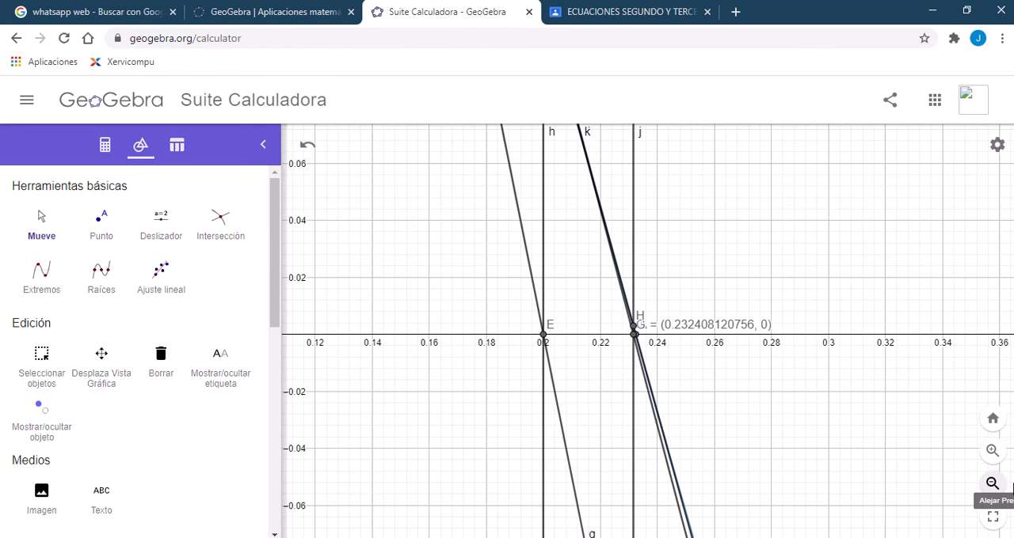
{"action": "left_click", "coordinate": [989, 491]}
{"action": "left_click", "coordinate": [991, 490]}
{"action": "left_click", "coordinate": [993, 488]}
{"action": "left_click", "coordinate": [993, 484]}
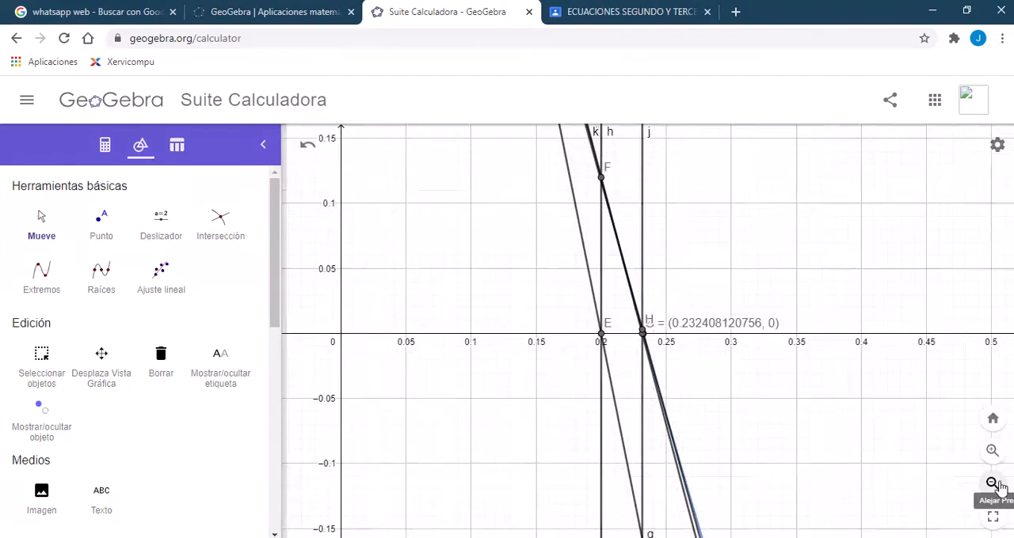
{"action": "left_click", "coordinate": [993, 484]}
{"action": "left_click", "coordinate": [993, 484]}
{"action": "left_click", "coordinate": [993, 484]}
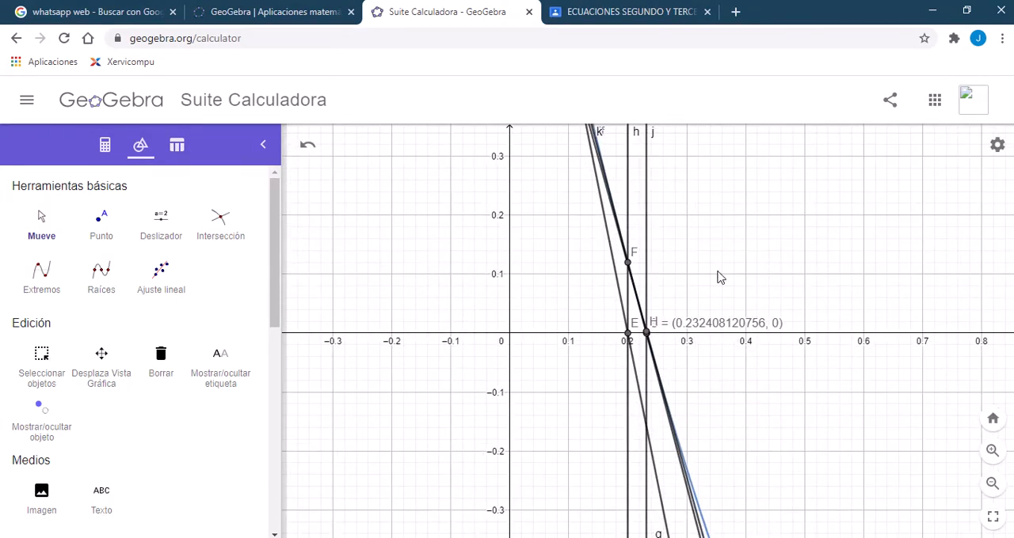
{"action": "left_click_drag", "start_coordinate": [717, 277], "coordinate": [625, 283]}
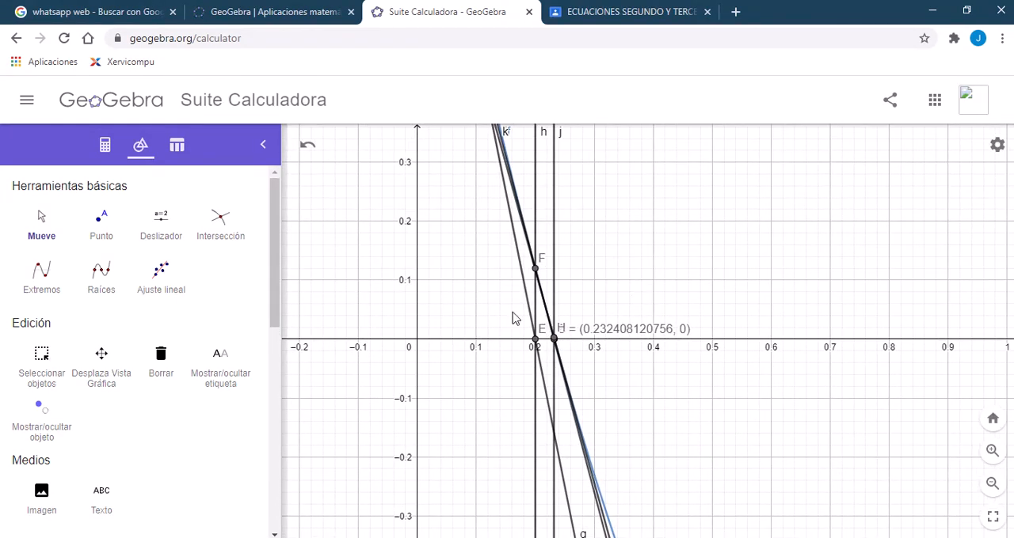
{"action": "left_click", "coordinate": [991, 484]}
{"action": "left_click", "coordinate": [990, 484]}
{"action": "left_click", "coordinate": [990, 484]}
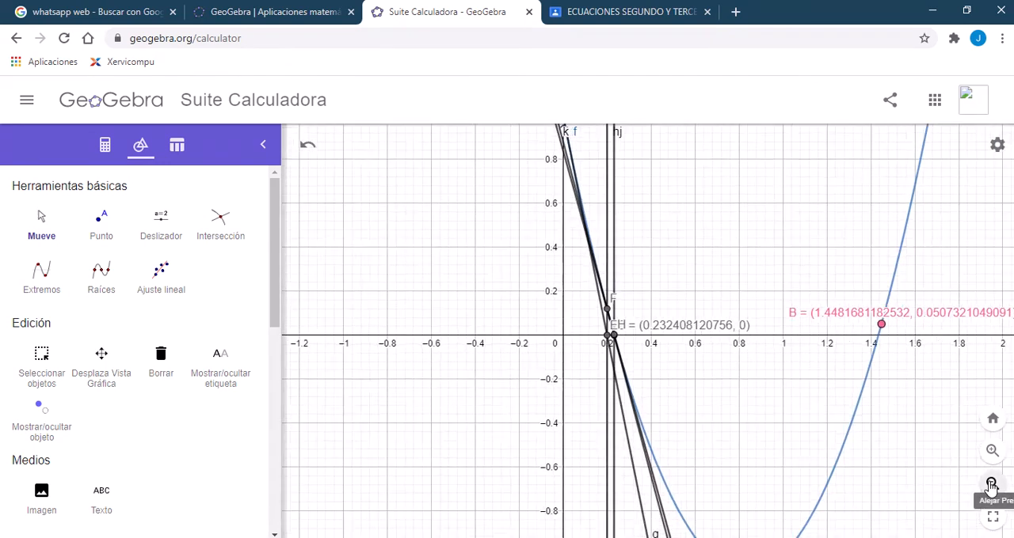
{"action": "left_click", "coordinate": [991, 484]}
{"action": "left_click_drag", "start_coordinate": [744, 278], "coordinate": [651, 348]}
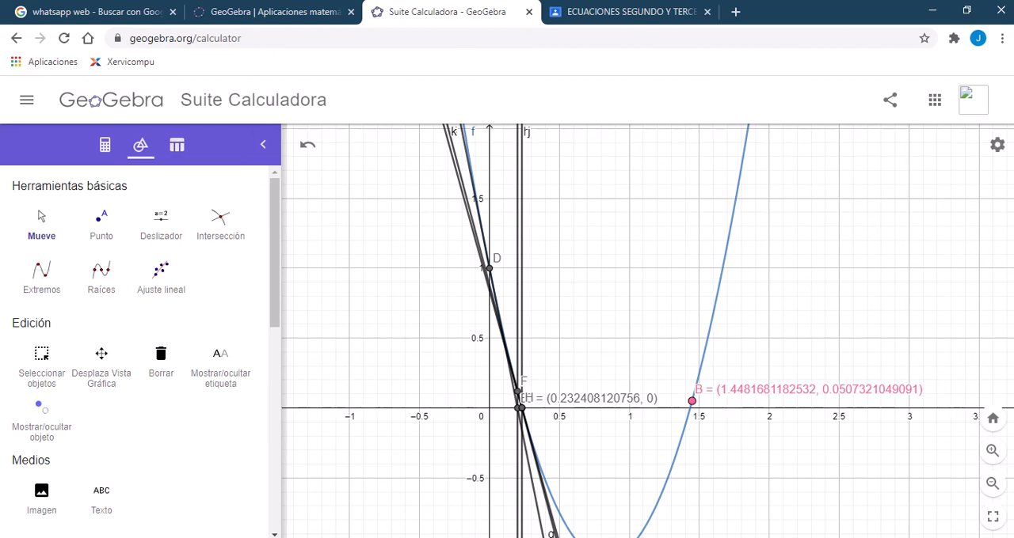
Step: Switch to Excel and review the iteration table from the starting value in C5 to iteration 4 in row 9
{"action": "key", "text": "alt+Tab"}
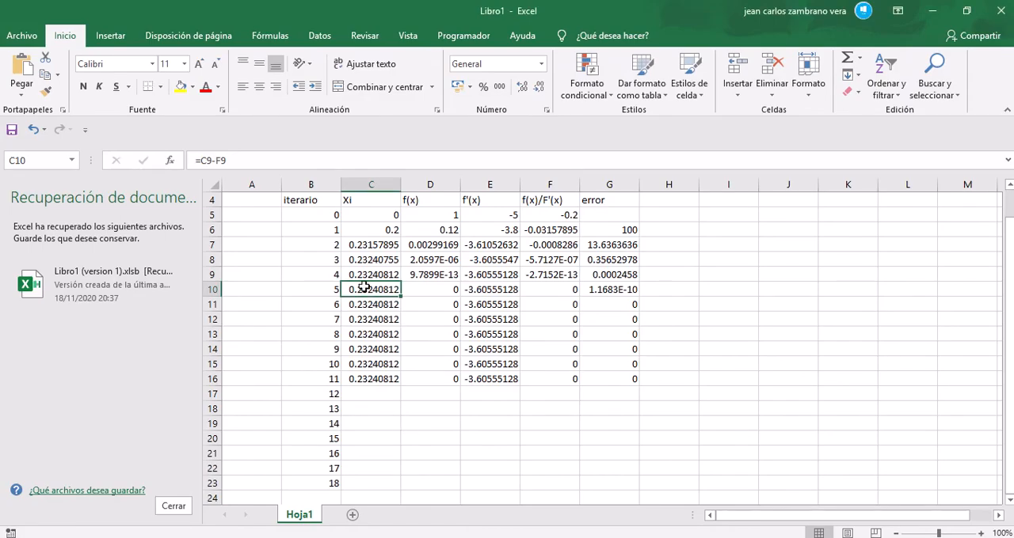
{"action": "left_click", "coordinate": [362, 215]}
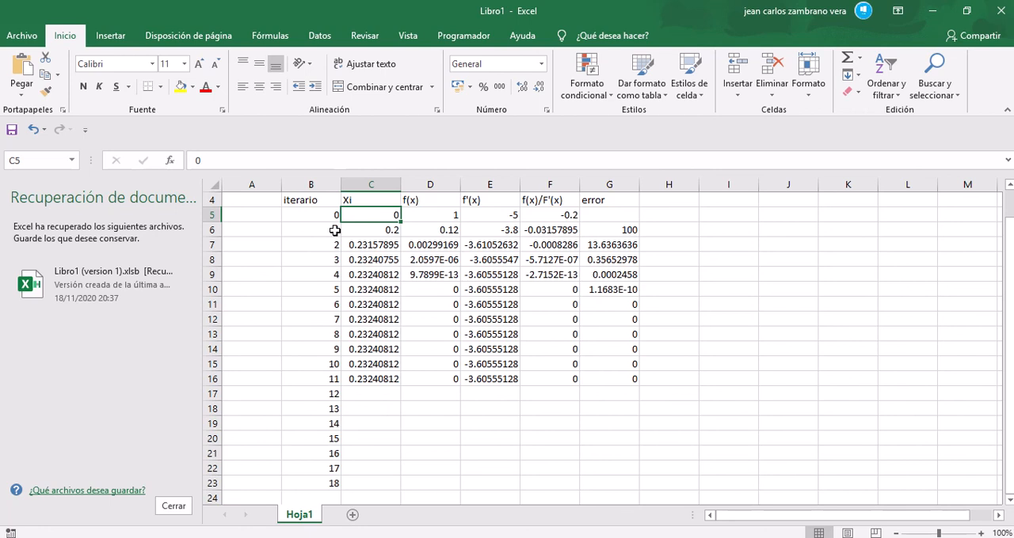
{"action": "left_click", "coordinate": [326, 275]}
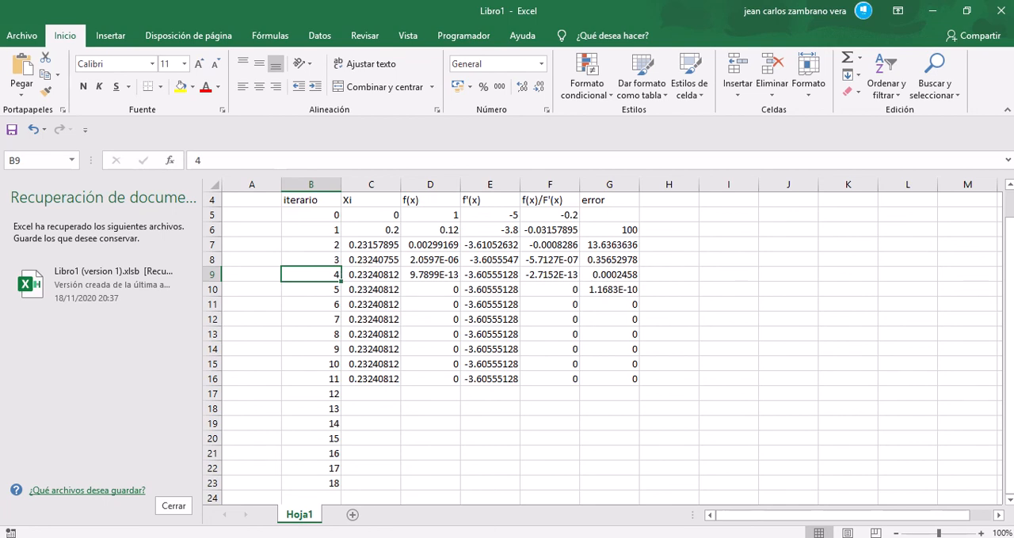
Step: Switch back to GeoGebra and follow the tangents from point D down to points E and F near the x-axis
{"action": "key", "text": "alt+Tab"}
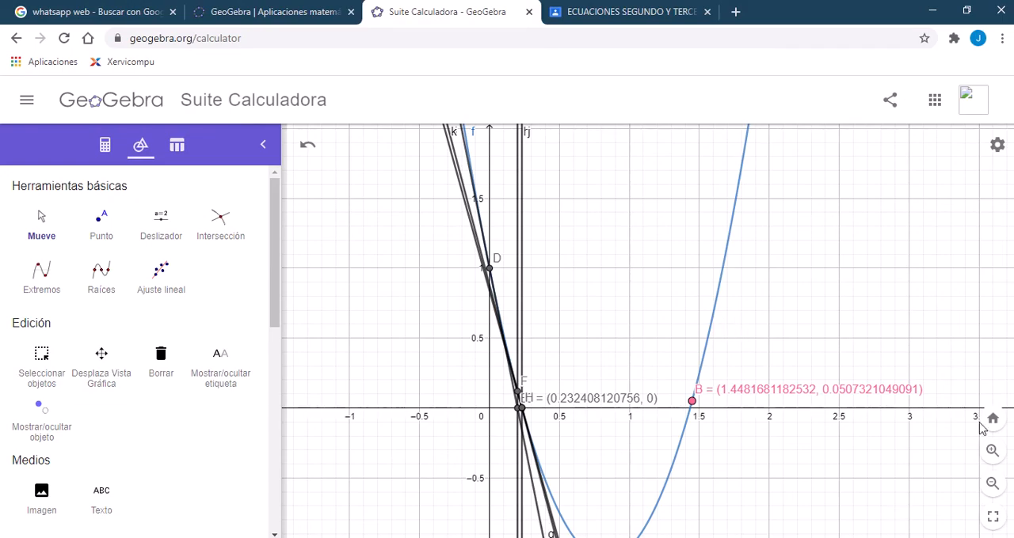
{"action": "left_click", "coordinate": [991, 449]}
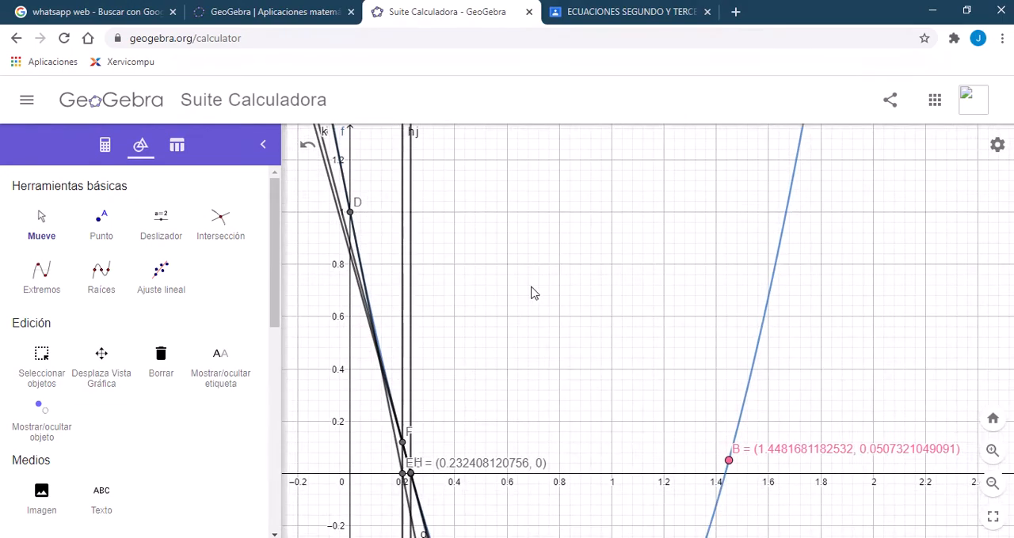
{"action": "left_click_drag", "start_coordinate": [535, 293], "coordinate": [655, 382]}
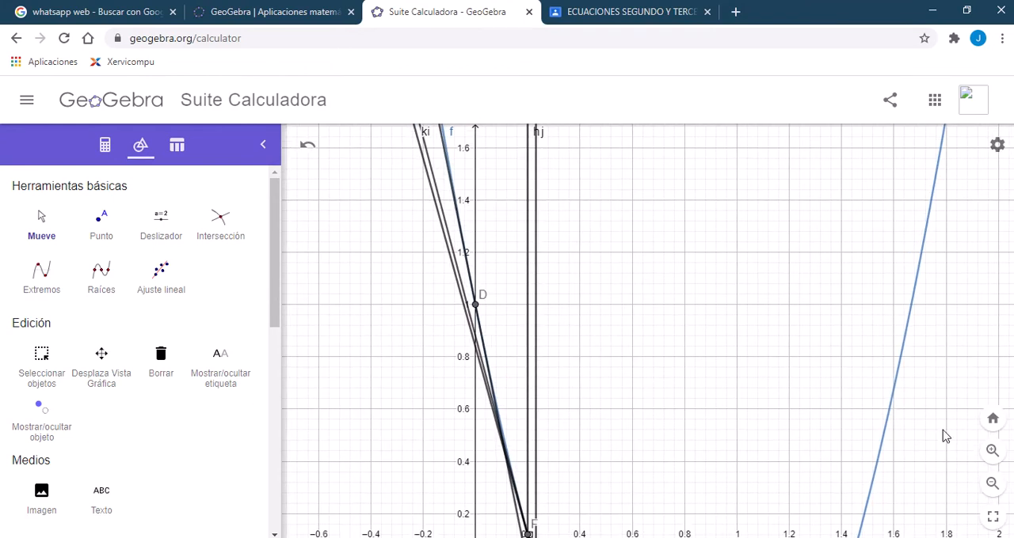
{"action": "left_click", "coordinate": [991, 450]}
{"action": "left_click_drag", "start_coordinate": [602, 370], "coordinate": [699, 335]}
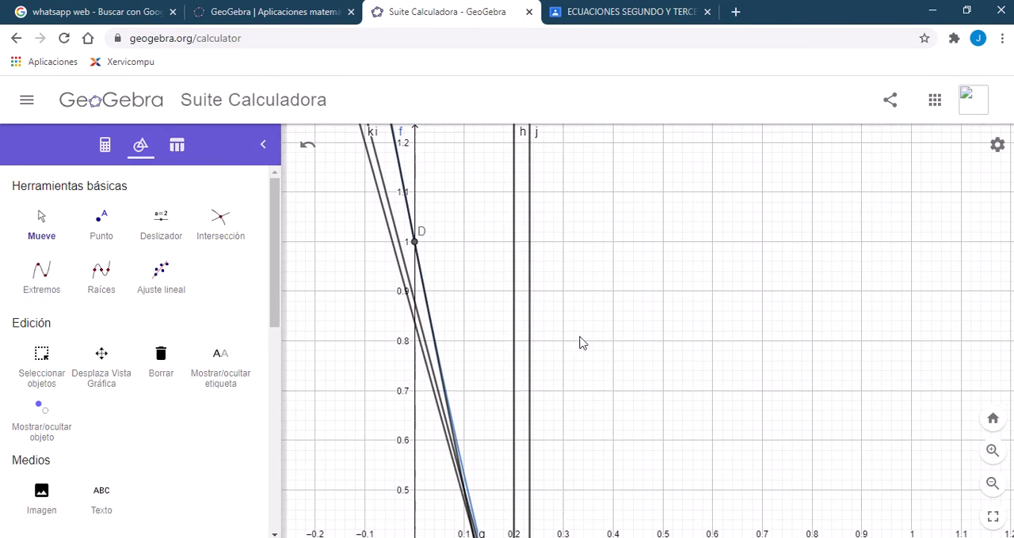
{"action": "left_click_drag", "start_coordinate": [618, 344], "coordinate": [582, 278]}
{"action": "left_click_drag", "start_coordinate": [592, 366], "coordinate": [570, 278]}
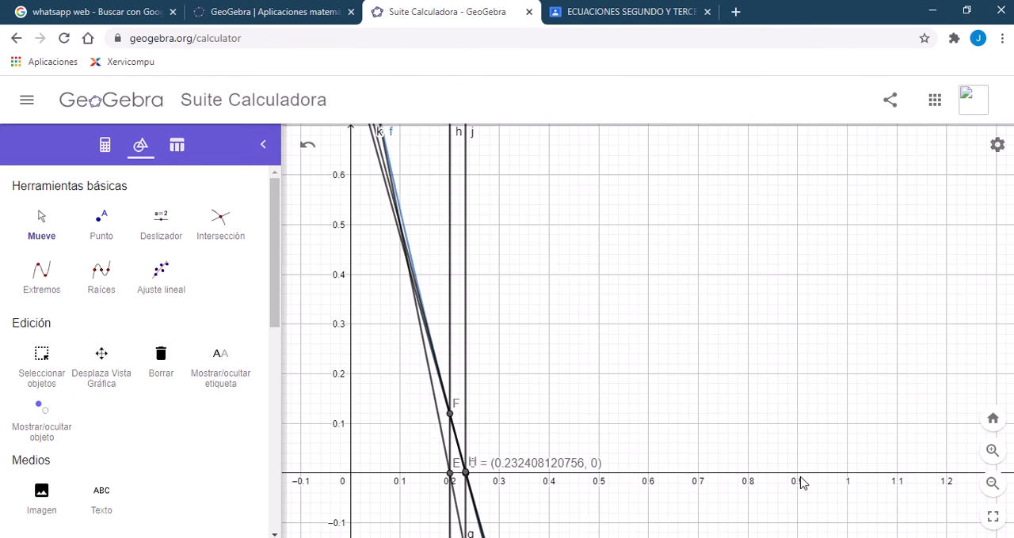
{"action": "left_click", "coordinate": [1000, 460]}
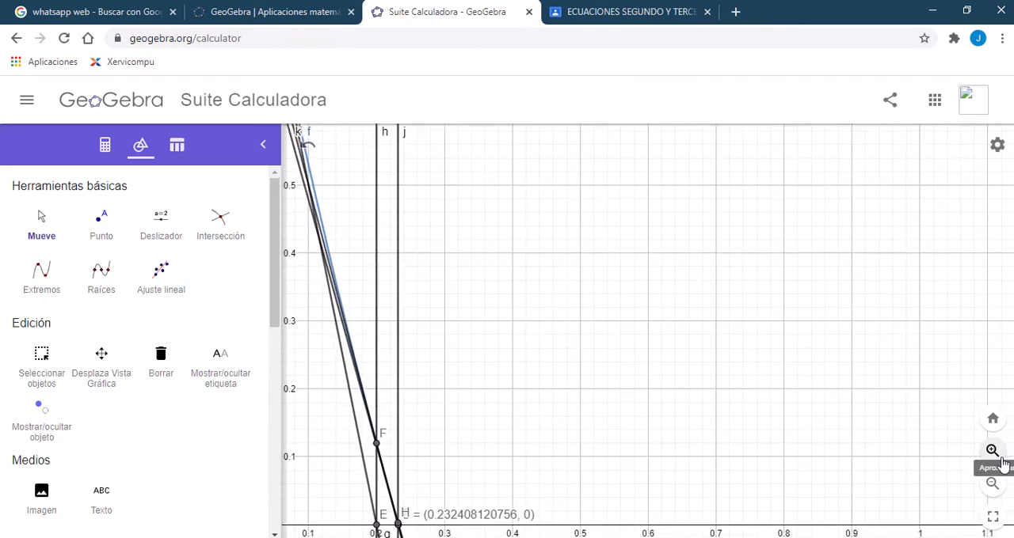
{"action": "left_click_drag", "start_coordinate": [729, 468], "coordinate": [741, 246]}
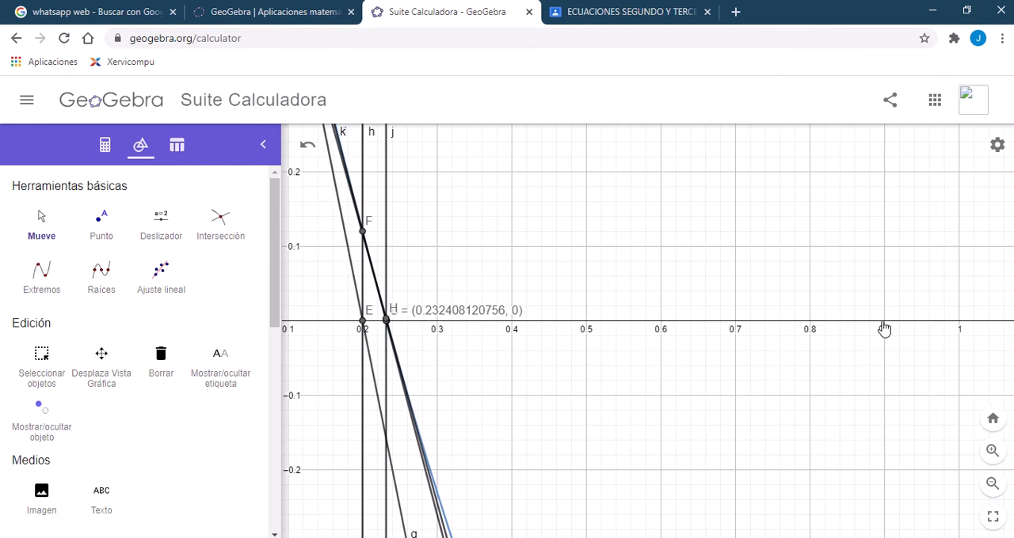
Step: Examine up close the gap between points G and H and root A on the x-axis
{"action": "left_click", "coordinate": [991, 451]}
{"action": "left_click", "coordinate": [991, 451]}
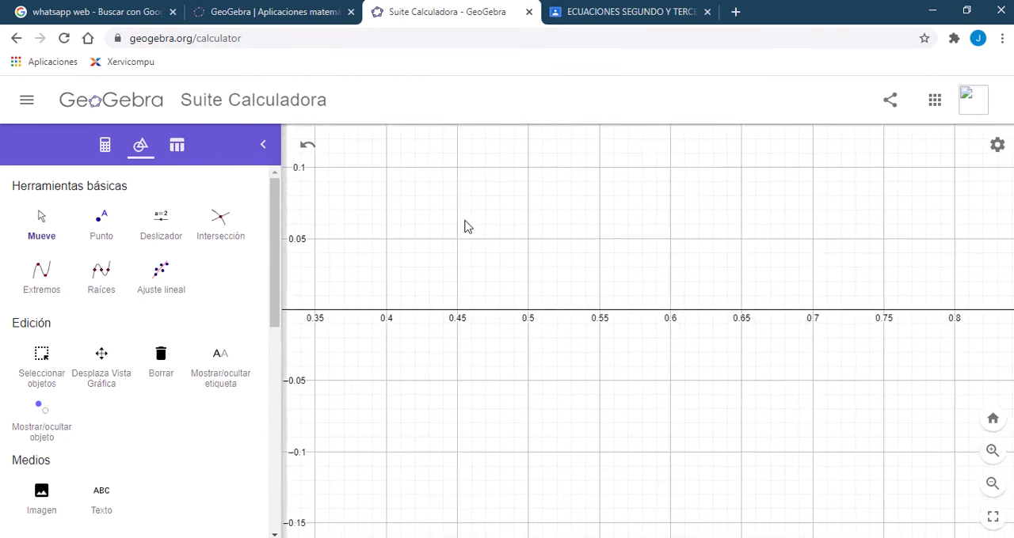
{"action": "left_click_drag", "start_coordinate": [464, 226], "coordinate": [829, 338]}
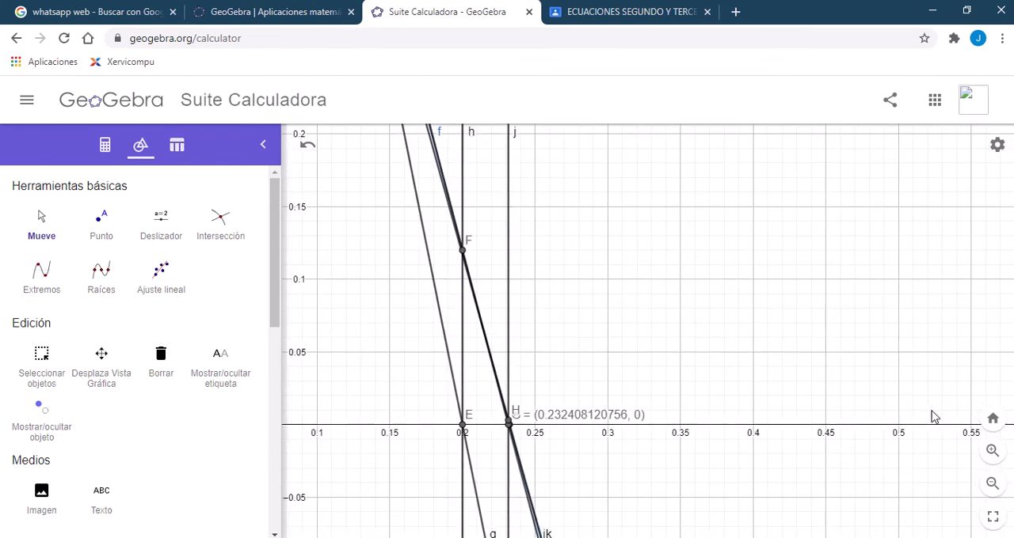
{"action": "left_click", "coordinate": [991, 450]}
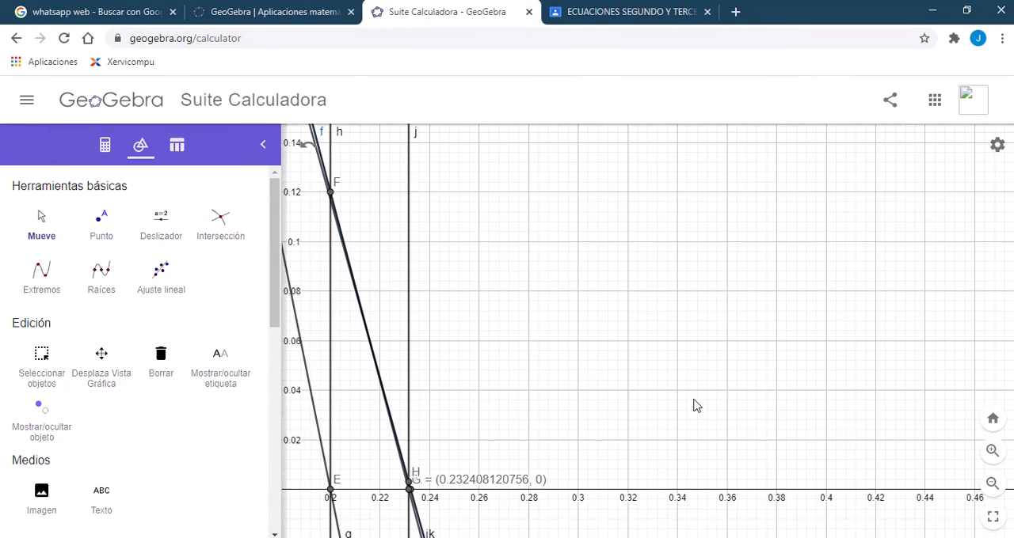
{"action": "left_click", "coordinate": [991, 450]}
{"action": "left_click_drag", "start_coordinate": [720, 420], "coordinate": [903, 238]}
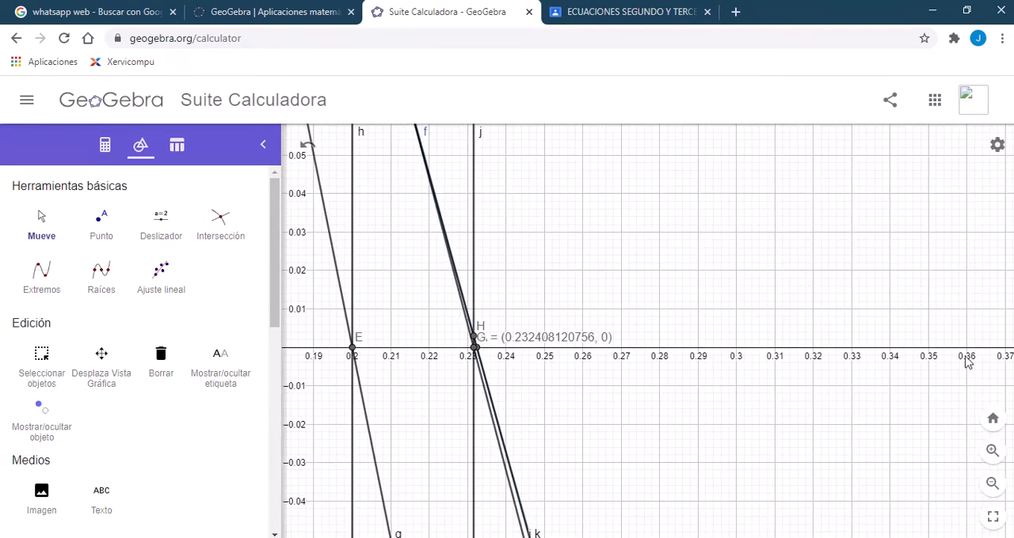
{"action": "left_click", "coordinate": [993, 457]}
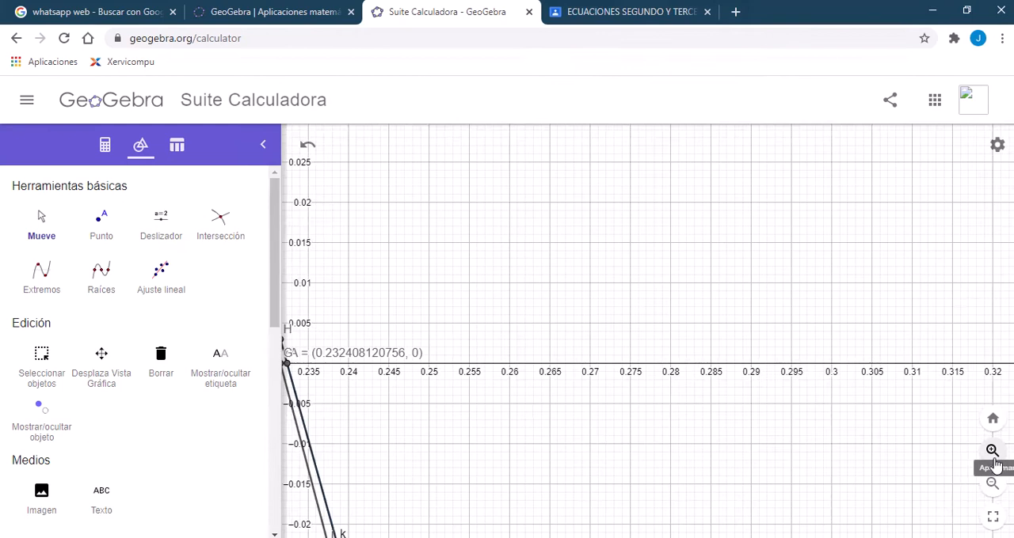
{"action": "left_click_drag", "start_coordinate": [452, 264], "coordinate": [641, 279]}
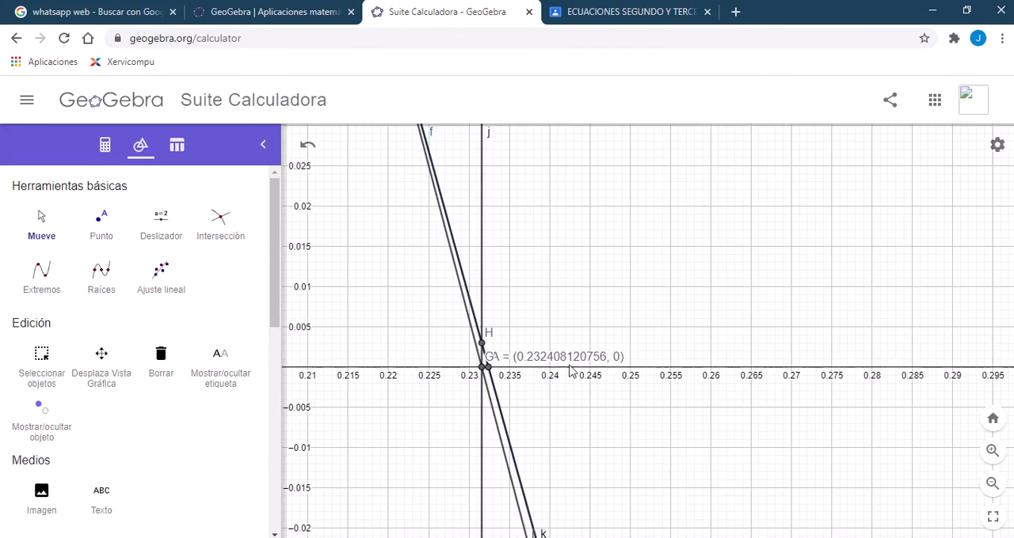
{"action": "left_click", "coordinate": [992, 455]}
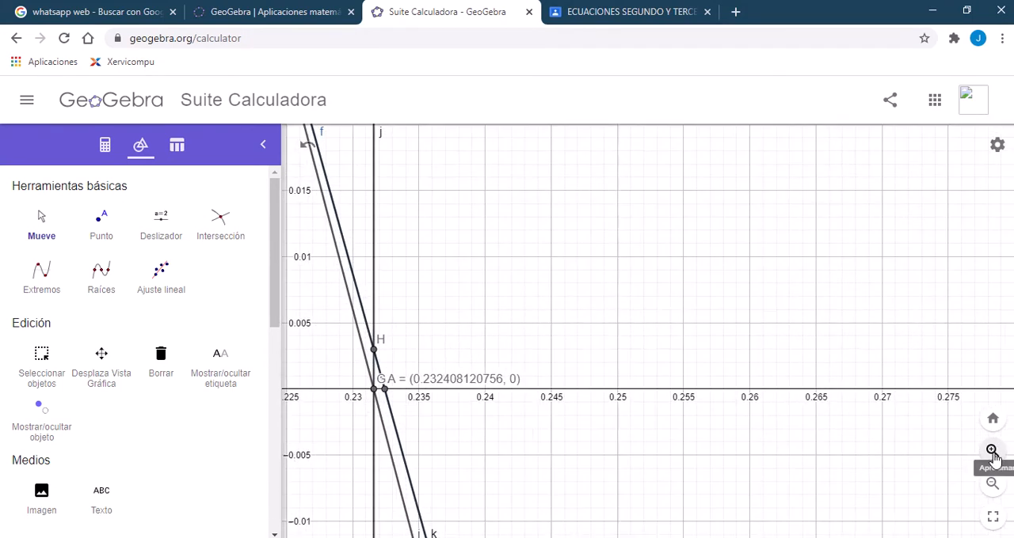
{"action": "left_click", "coordinate": [993, 453]}
{"action": "left_click_drag", "start_coordinate": [588, 353], "coordinate": [836, 347]}
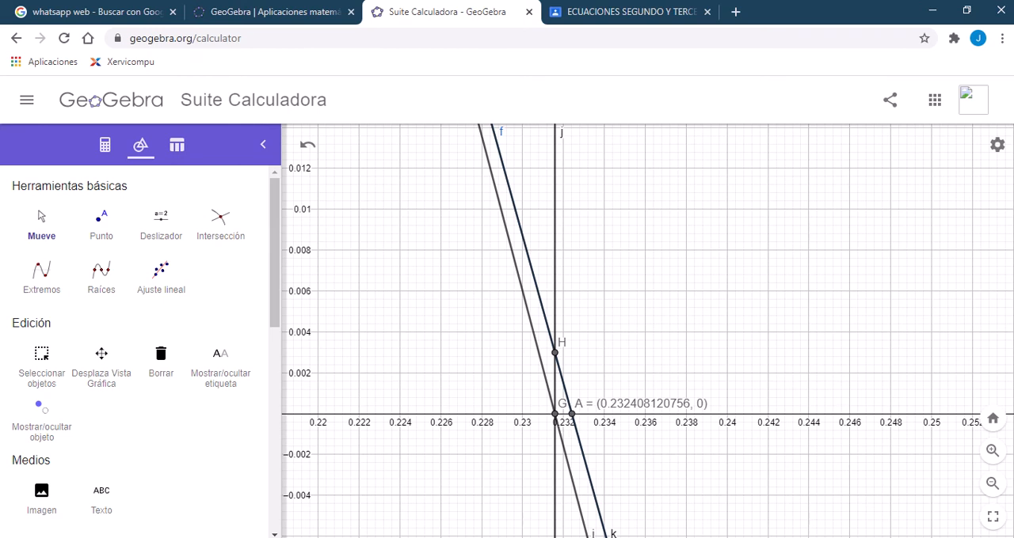
Step: Switch to Excel and compare the Xi values of iterations 4 and 5 in C9 and C10
{"action": "left_click", "coordinate": [396, 537]}
{"action": "left_click", "coordinate": [372, 277]}
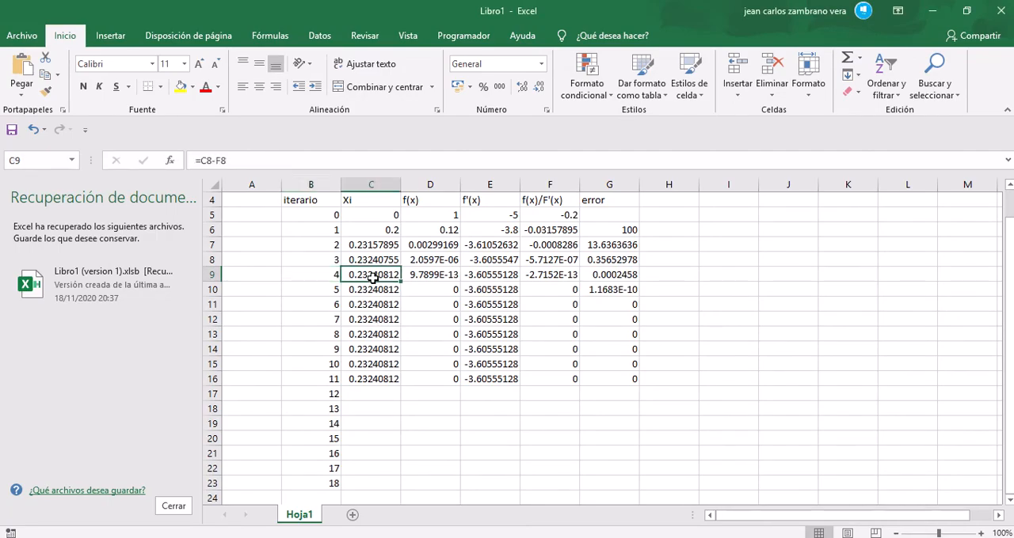
{"action": "left_click", "coordinate": [336, 278]}
{"action": "mouse_move", "coordinate": [375, 275]}
{"action": "left_mouse_down"}
{"action": "mouse_move", "coordinate": [385, 313]}
{"action": "mouse_move", "coordinate": [388, 273]}
{"action": "left_mouse_up"}
{"action": "left_click", "coordinate": [381, 289]}
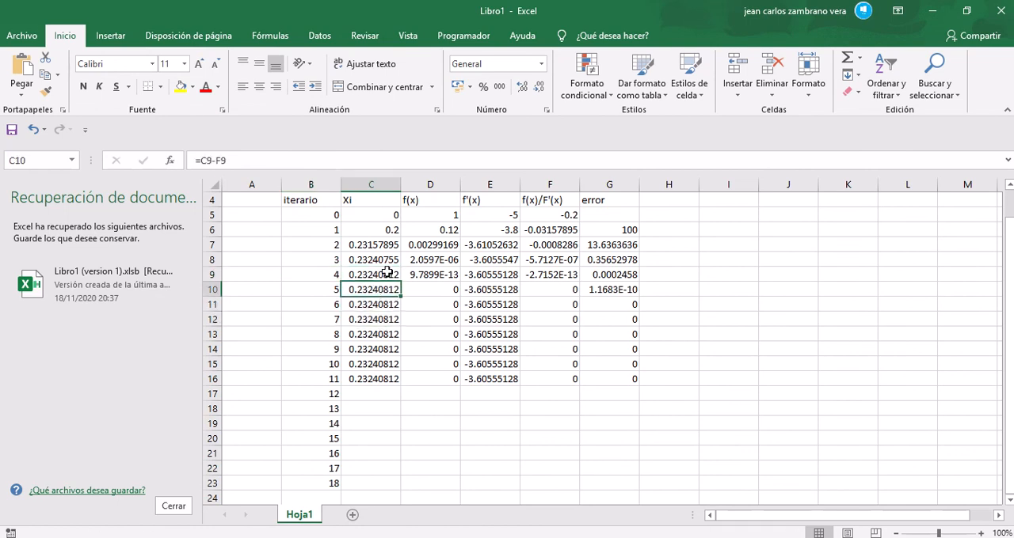
{"action": "left_click", "coordinate": [386, 271]}
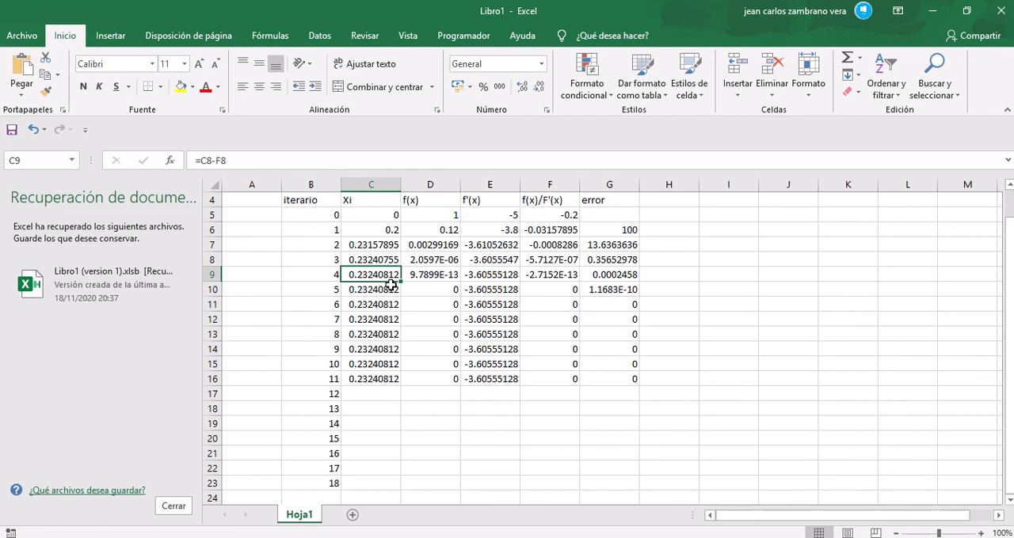
Step: Return to GeoGebra, review the whole parabola with points B and C, and show the list of the construction's algebraic definitions
{"action": "key", "text": "alt+Tab"}
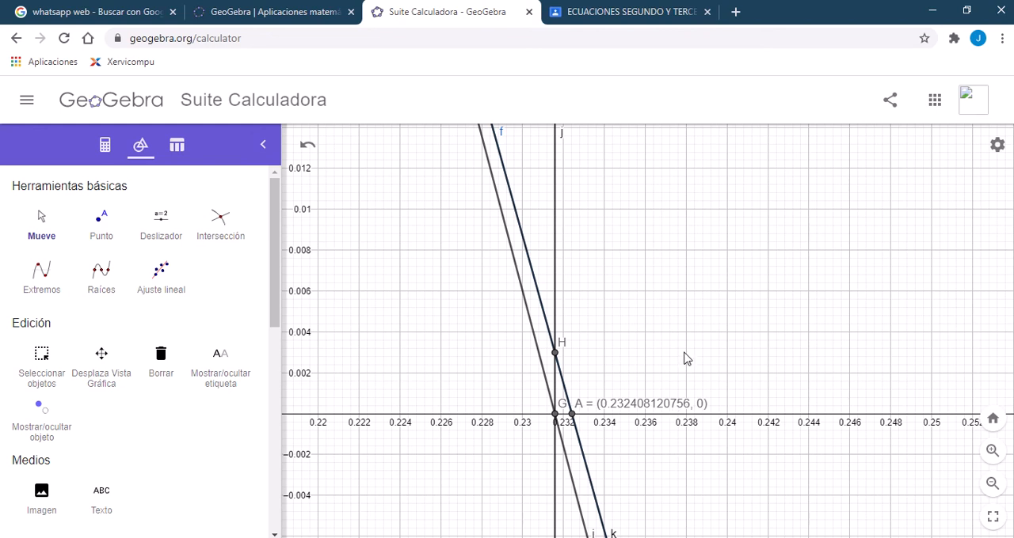
{"action": "left_click", "coordinate": [992, 484]}
{"action": "left_click", "coordinate": [995, 486]}
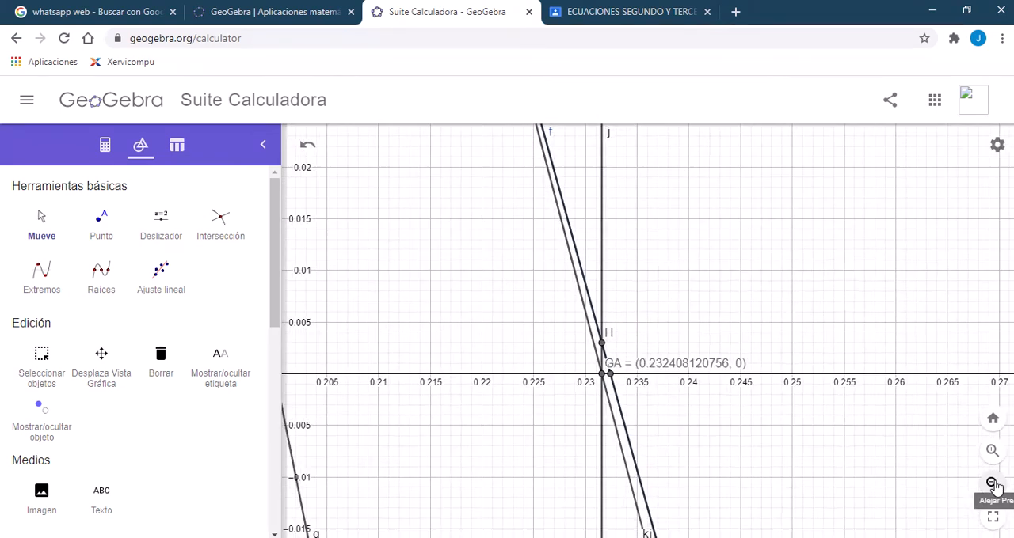
{"action": "left_click", "coordinate": [994, 486]}
{"action": "left_click", "coordinate": [995, 485]}
{"action": "left_click", "coordinate": [994, 486]}
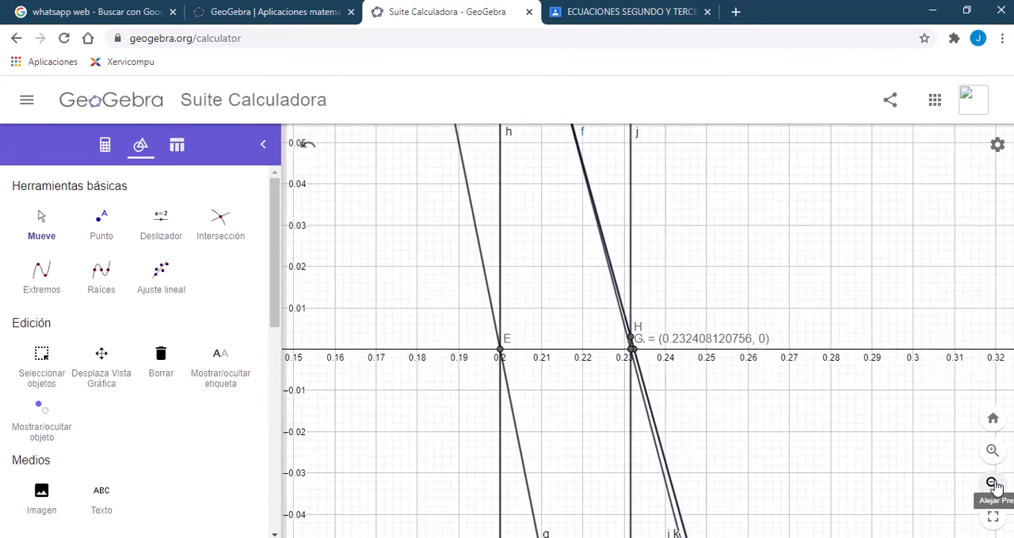
{"action": "left_click", "coordinate": [994, 485]}
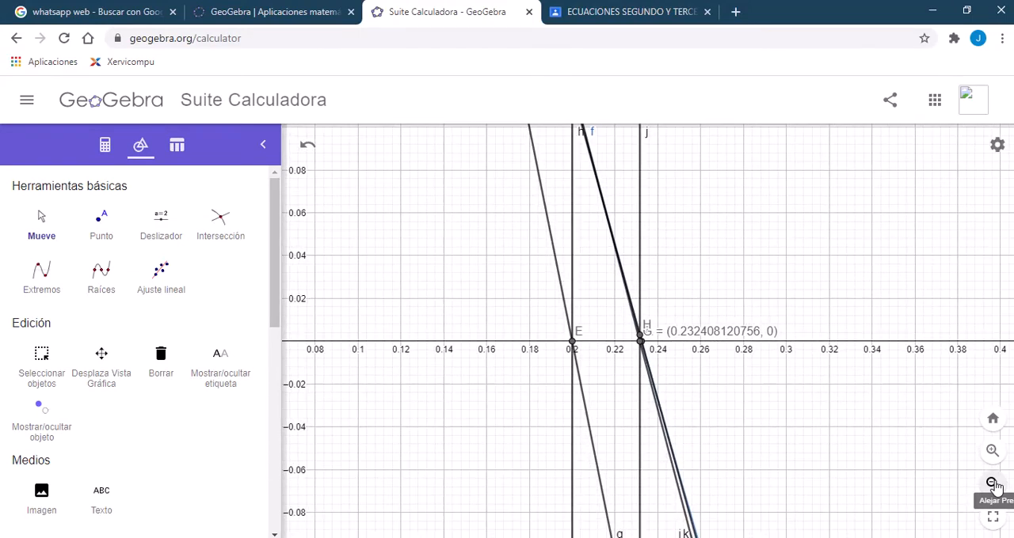
{"action": "left_click", "coordinate": [995, 485]}
{"action": "left_click", "coordinate": [995, 485]}
{"action": "left_click", "coordinate": [995, 485]}
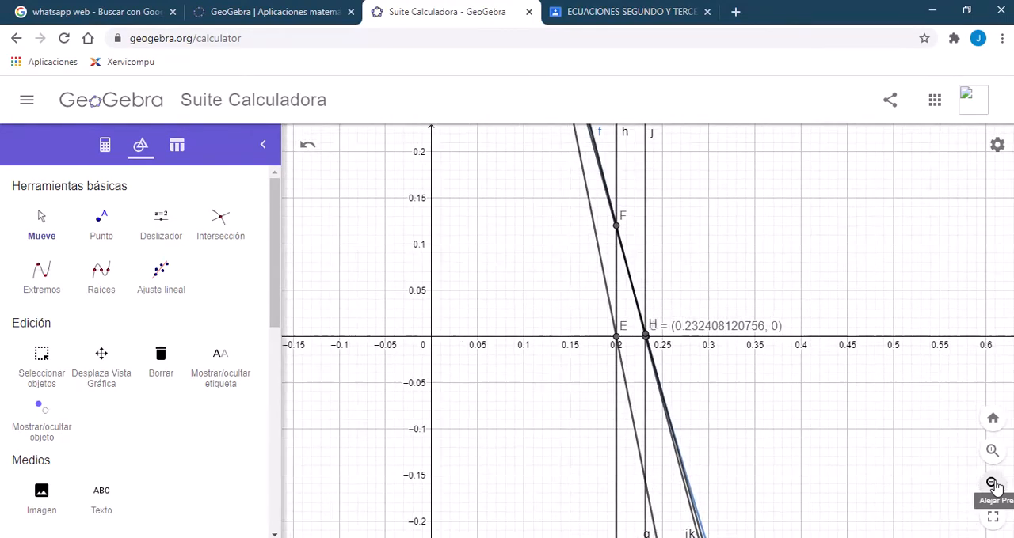
{"action": "left_click", "coordinate": [994, 486]}
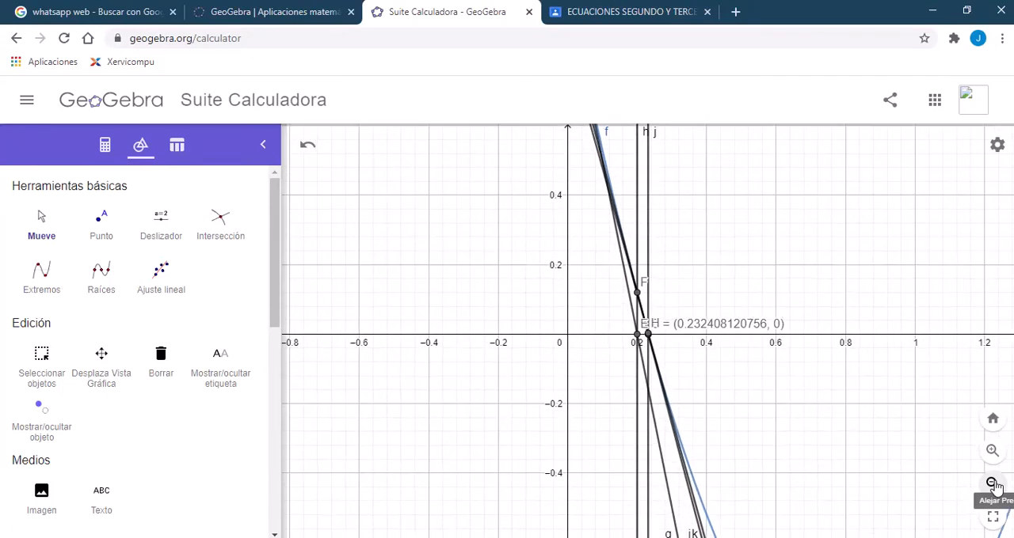
{"action": "left_click", "coordinate": [995, 485]}
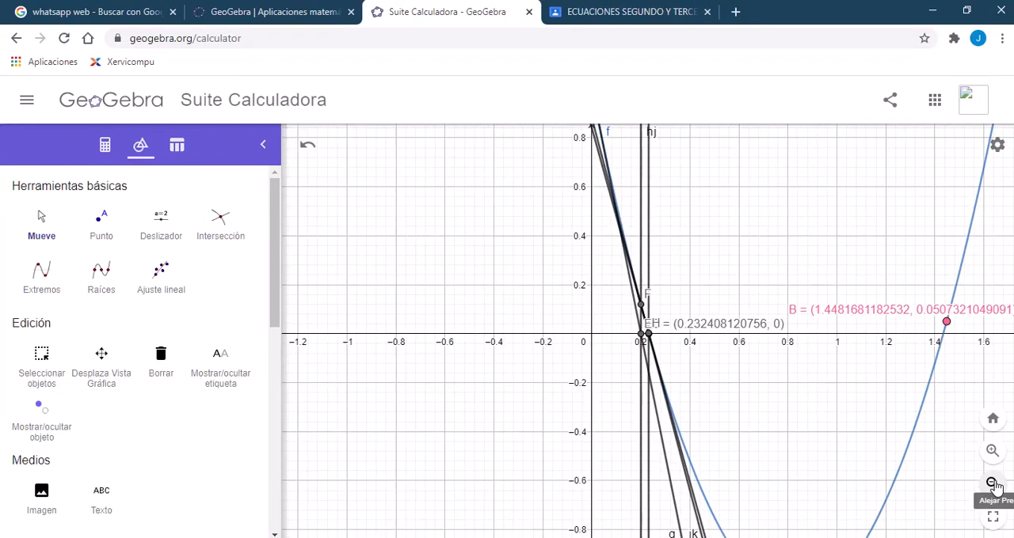
{"action": "left_click", "coordinate": [995, 485]}
{"action": "left_click_drag", "start_coordinate": [933, 423], "coordinate": [793, 406]}
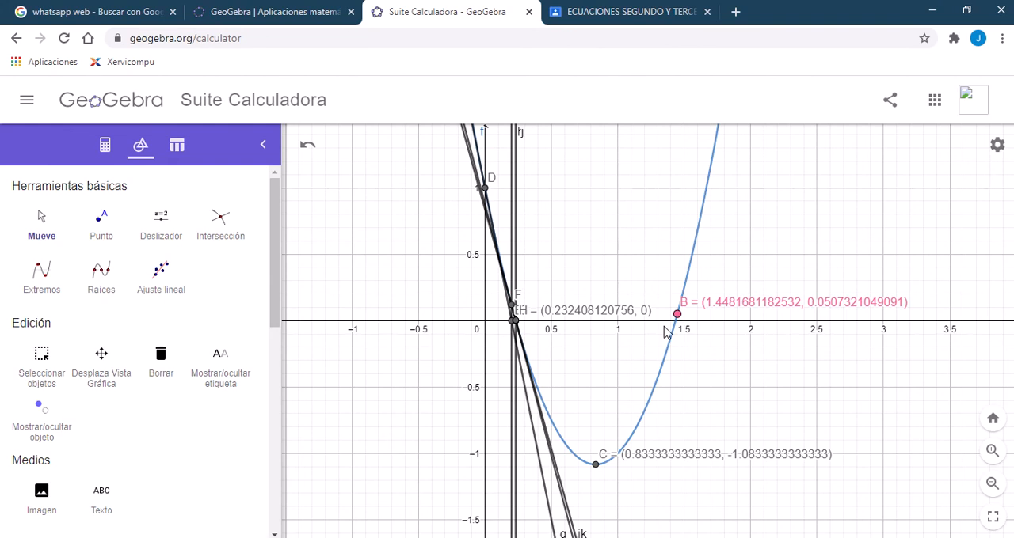
{"action": "left_click", "coordinate": [103, 145]}
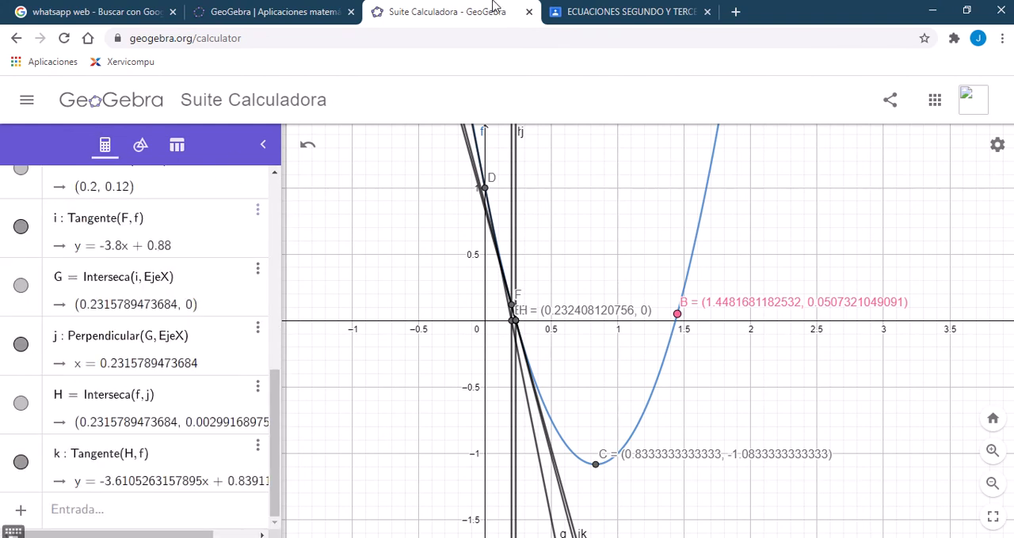
{"action": "left_click", "coordinate": [395, 37]}
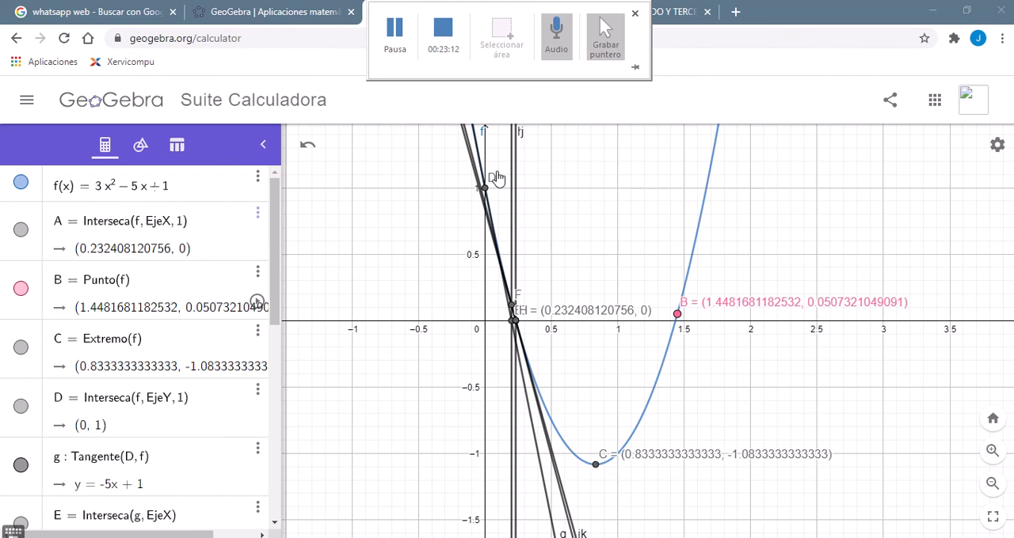